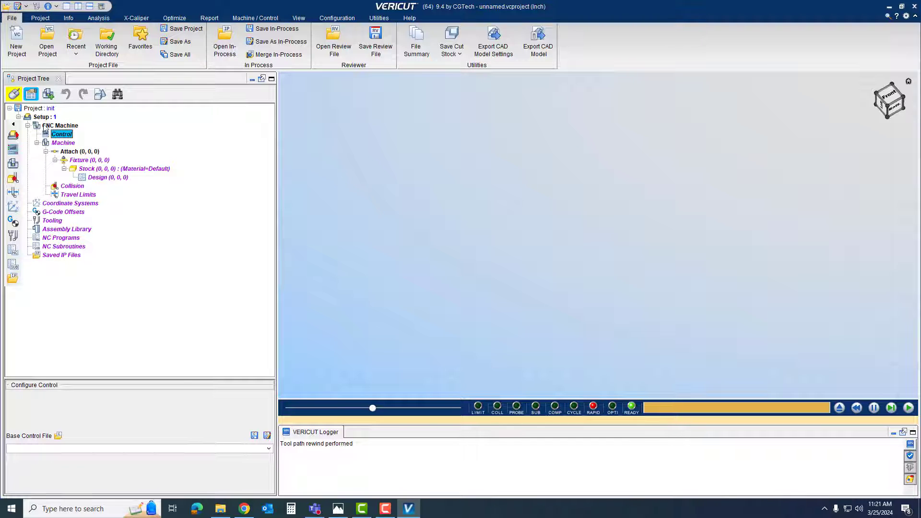
# Bring up the context menu of the Control node in the new inch project
pyautogui.rightClick(65, 139)
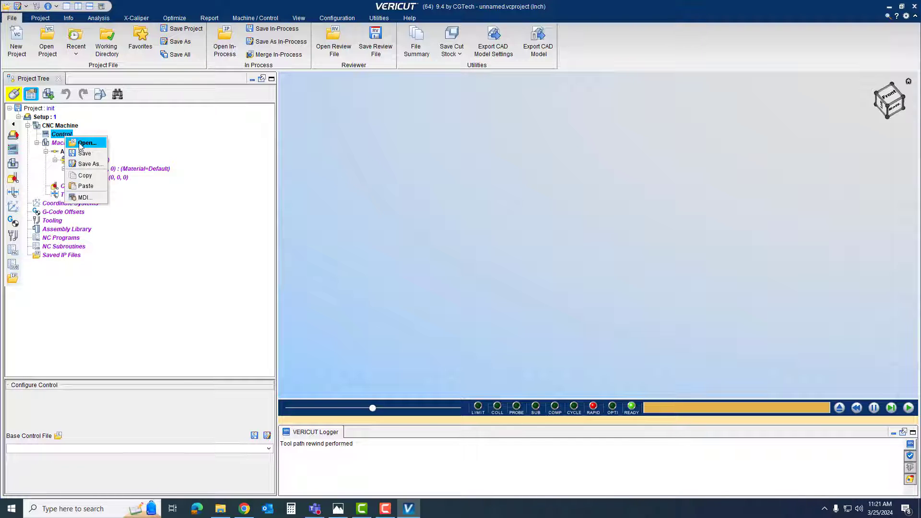
# Load Tulsa Tech Lathe.ctl from Desktop > Vericut > Template Control Files as the control
pyautogui.click(82, 144)
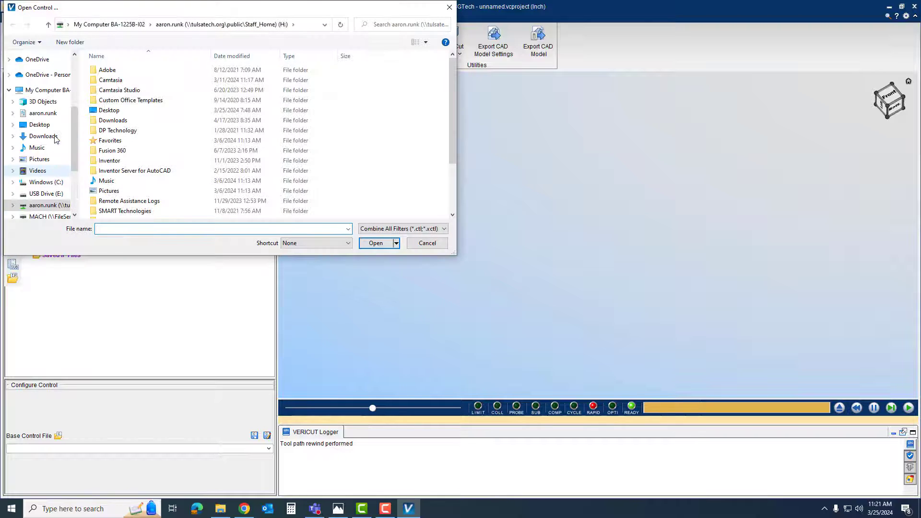
pyautogui.click(40, 124)
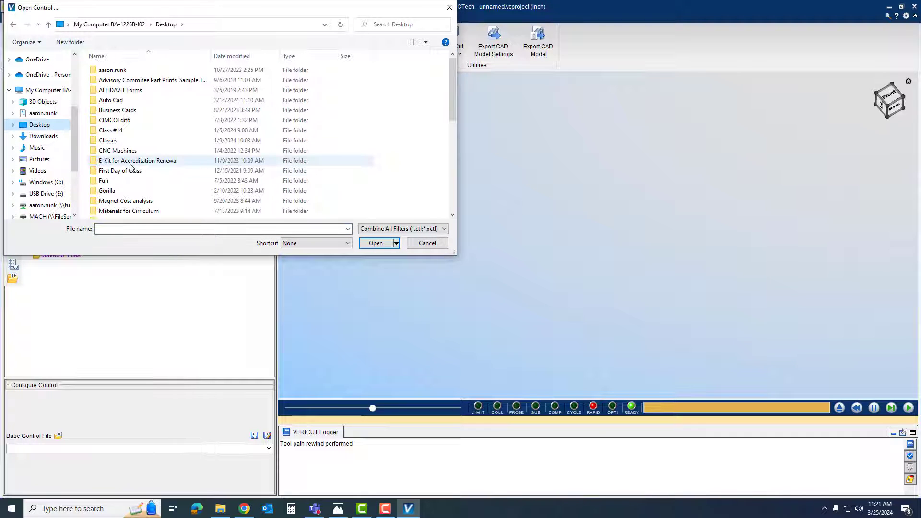
pyautogui.scroll(-8, 131, 167)
pyautogui.doubleClick(116, 160)
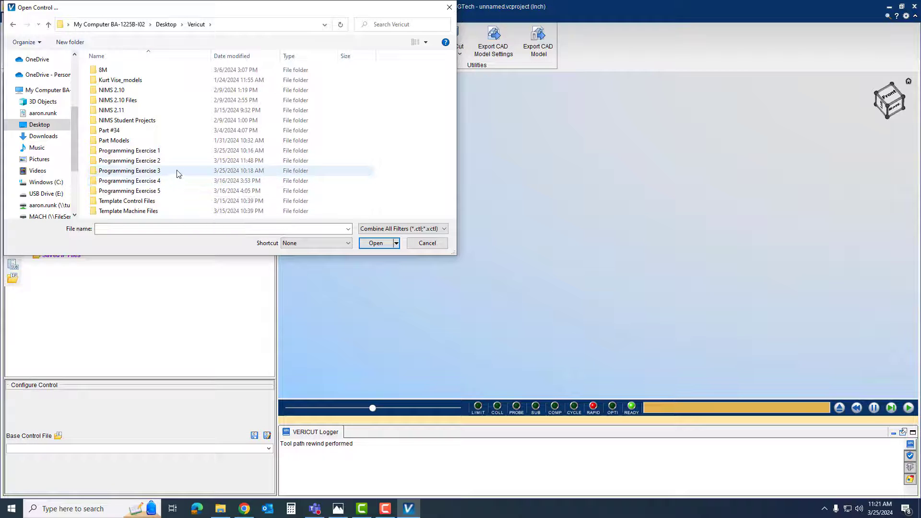
pyautogui.click(119, 202)
pyautogui.click(370, 243)
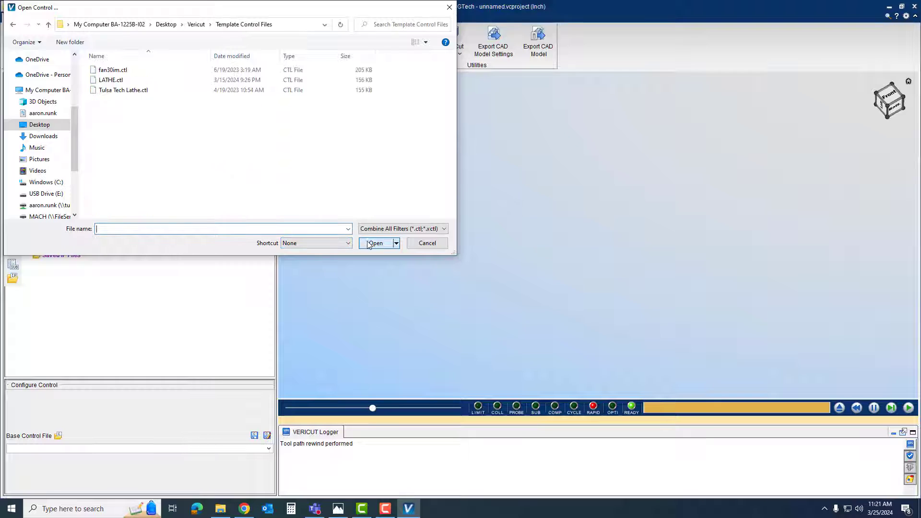
pyautogui.doubleClick(125, 90)
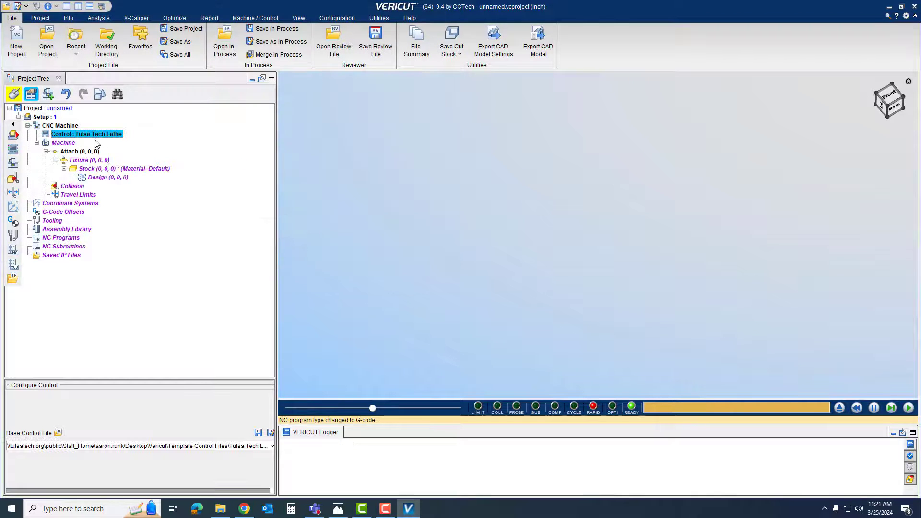
pyautogui.click(68, 143)
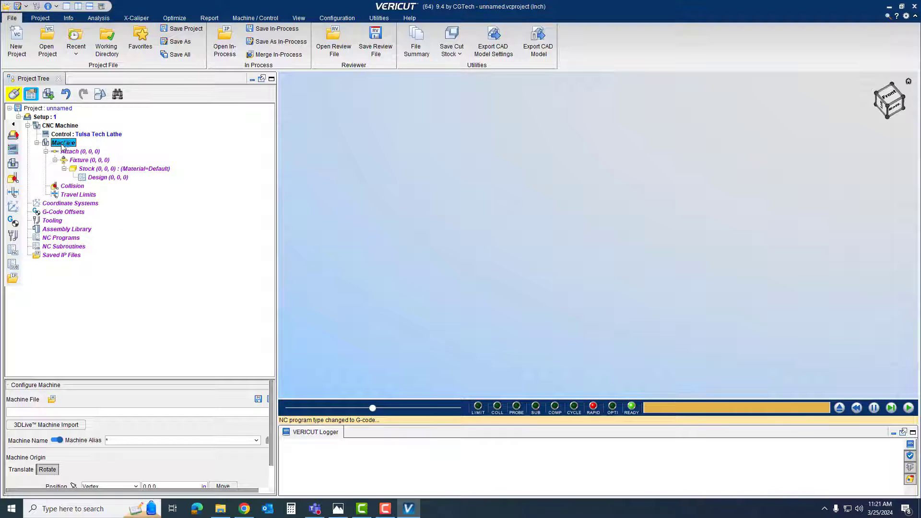
# Load Tulsa Tech Lathe.mch from the Desktop Vericut template machine folder as the machine
pyautogui.doubleClick(61, 145)
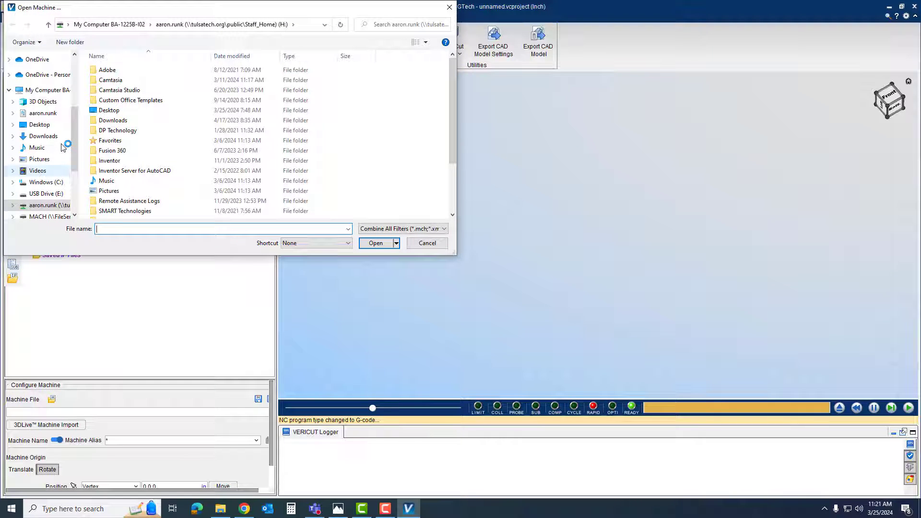
pyautogui.scroll(-1, 51, 181)
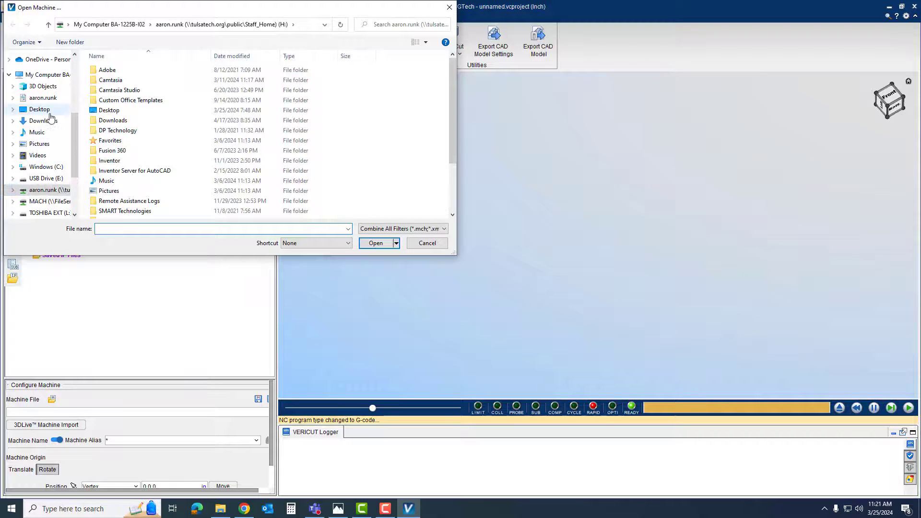
pyautogui.click(43, 110)
pyautogui.scroll(-5, 136, 181)
pyautogui.doubleClick(120, 184)
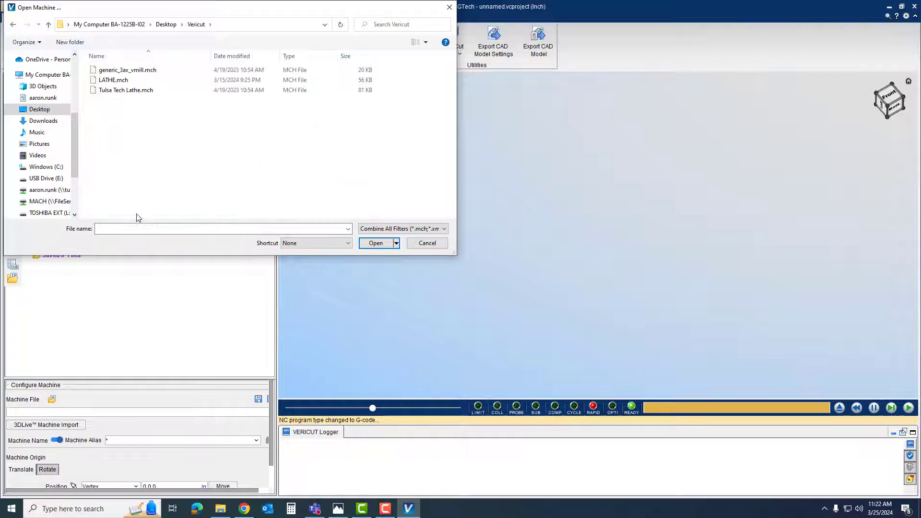
pyautogui.doubleClick(136, 91)
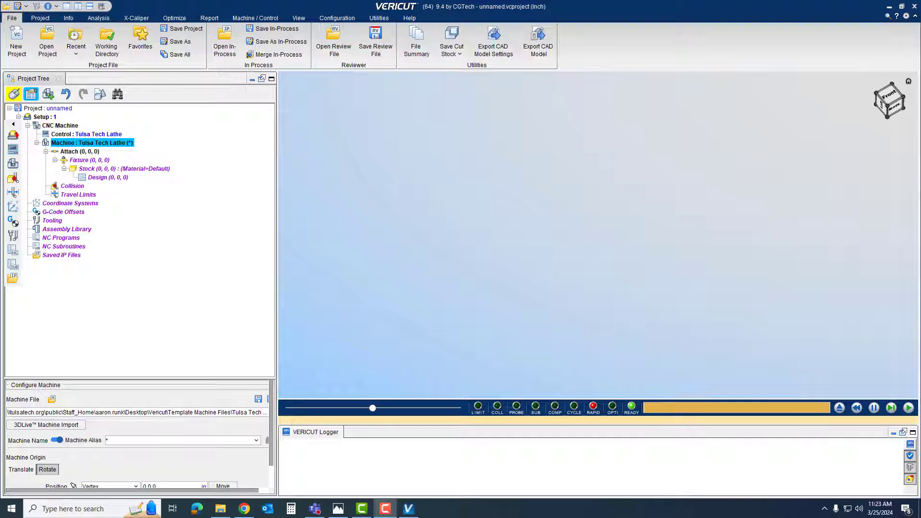
pyautogui.moveTo(920, 146); pyautogui.dragTo(304, 163)
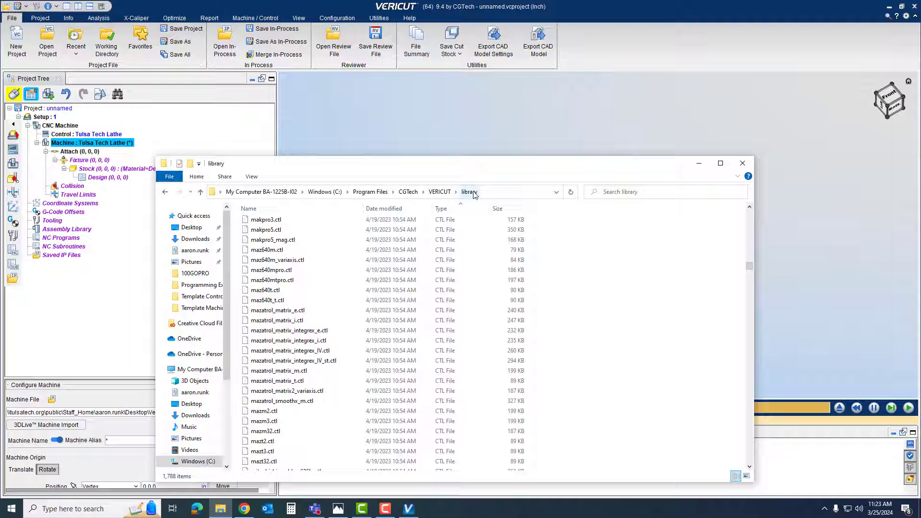
# Show the path C:\Program Files\CGTech\VERICUT\library, then minimize the library window
pyautogui.click(510, 193)
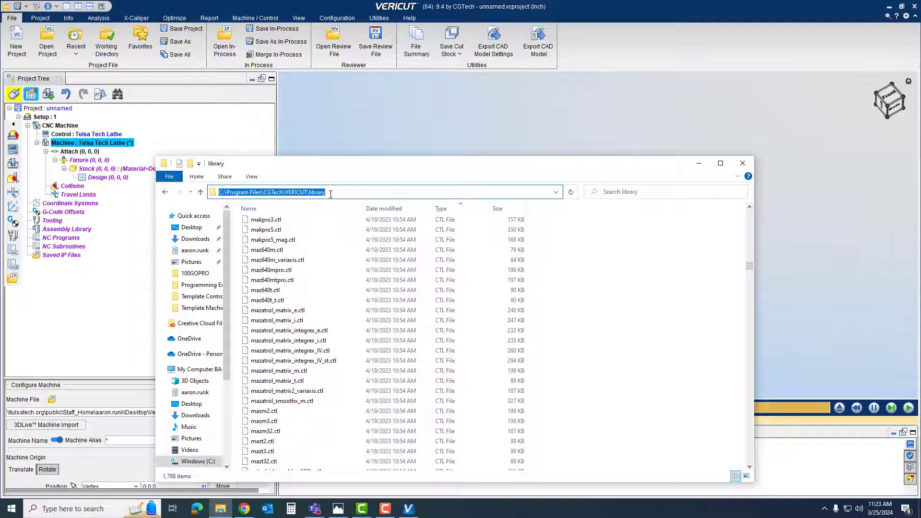
pyautogui.click(699, 166)
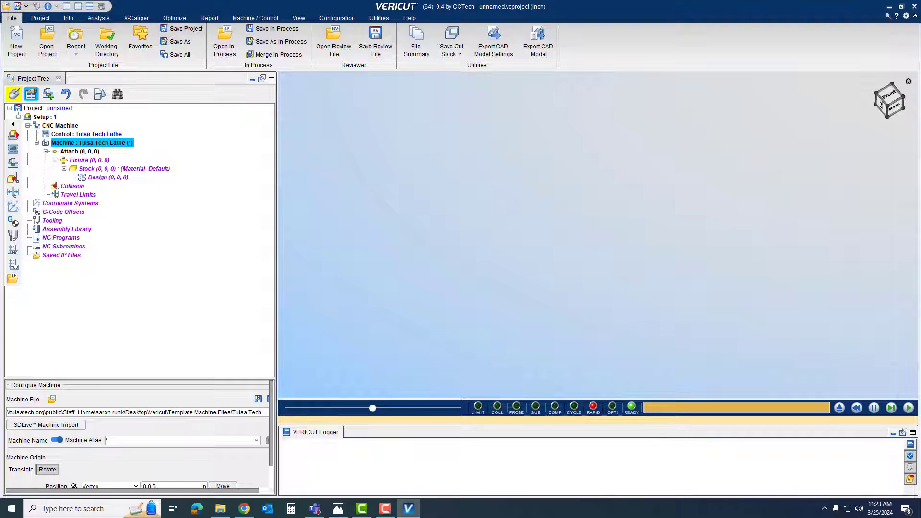
pyautogui.hotkey('alt', 'Tab')
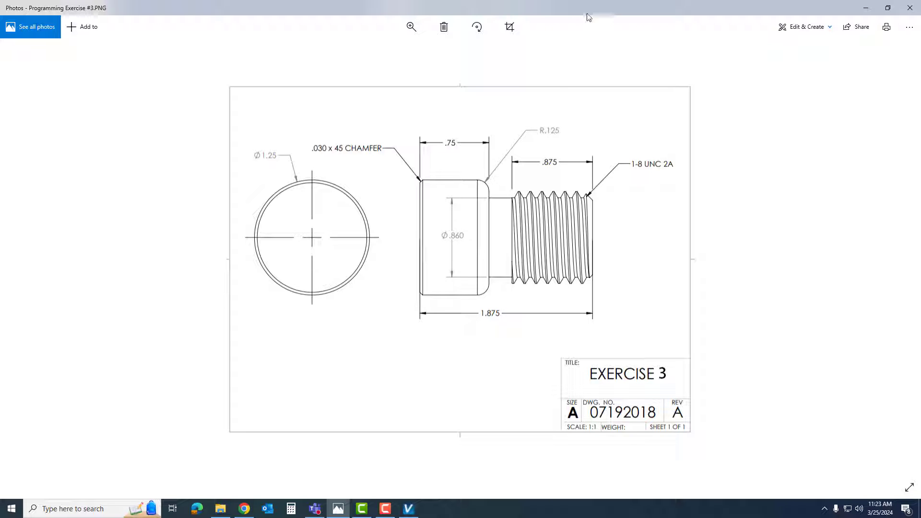
# Move the Exercise 3 drawing window aside so VERICUT shows again
pyautogui.moveTo(589, 8); pyautogui.dragTo(920, 192)
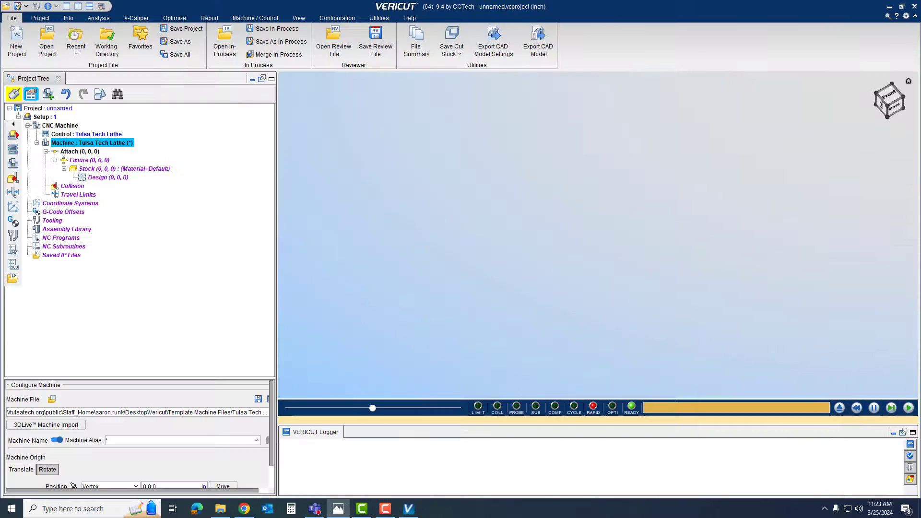
# Keep Stock visible in Both Views and add a Cylinder model to it
pyautogui.click(113, 249)
pyautogui.click(108, 171)
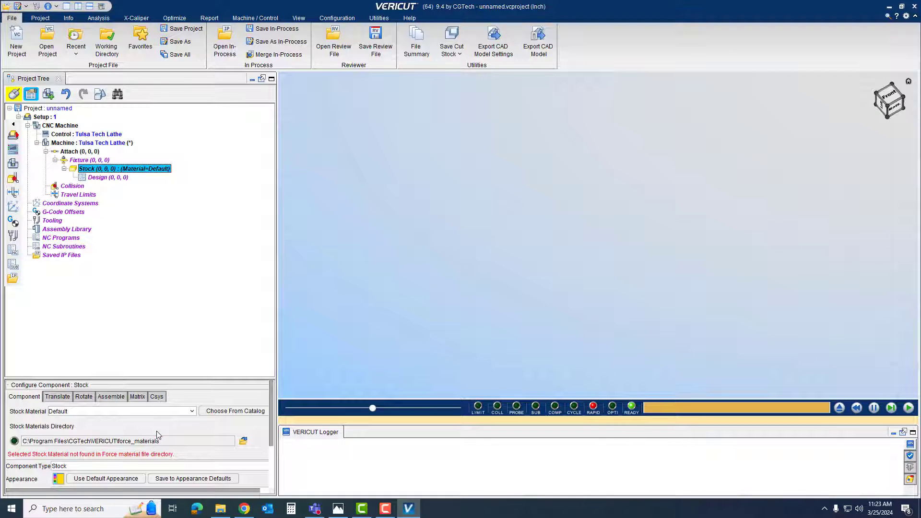
pyautogui.scroll(-2, 156, 431)
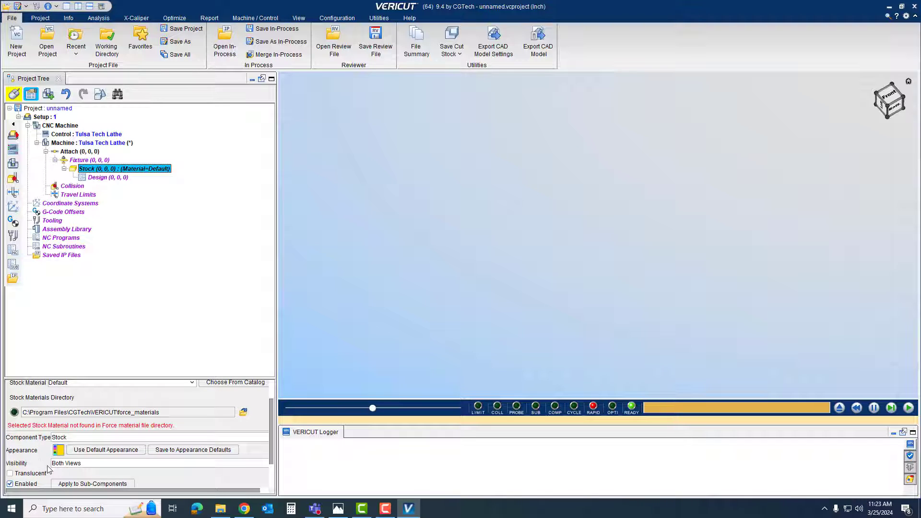
pyautogui.click(86, 463)
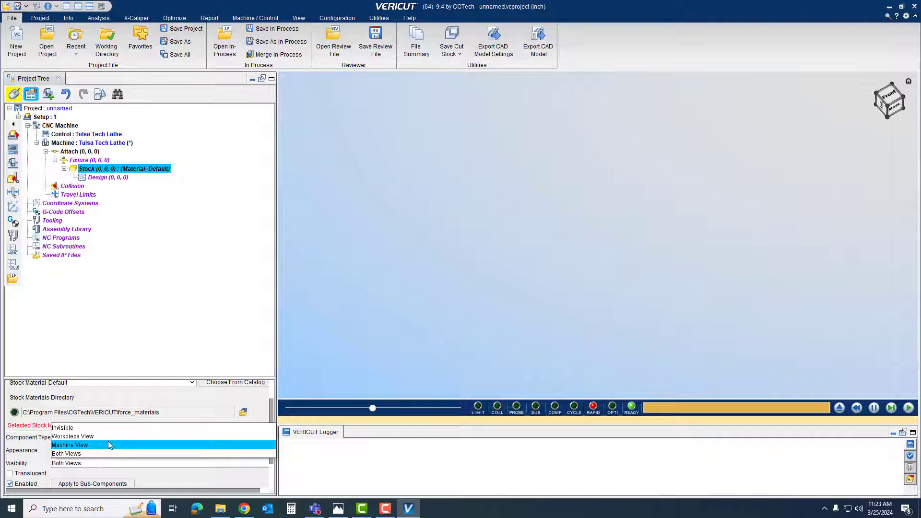
pyautogui.click(113, 454)
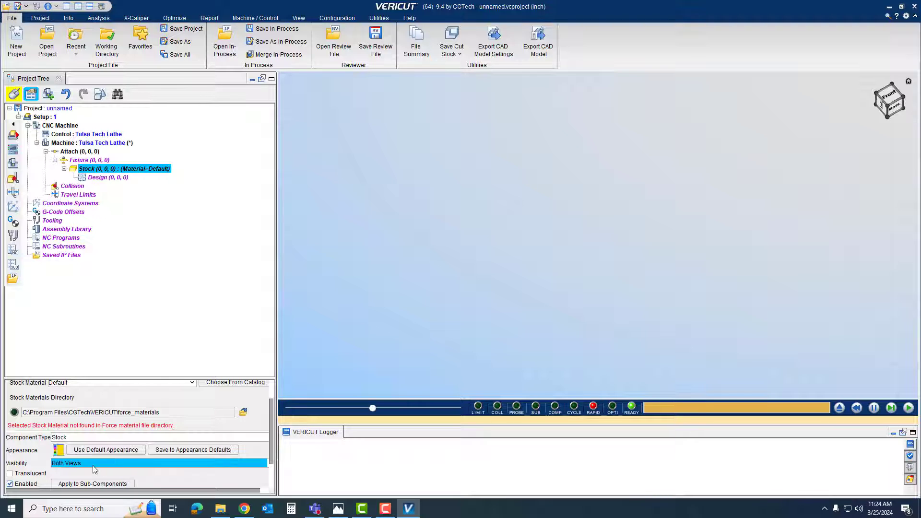
pyautogui.scroll(-2, 93, 465)
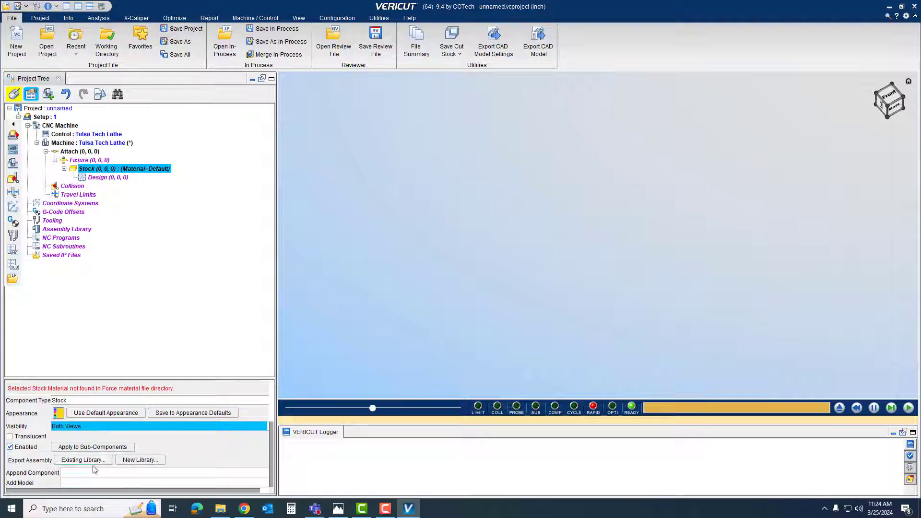
pyautogui.click(74, 487)
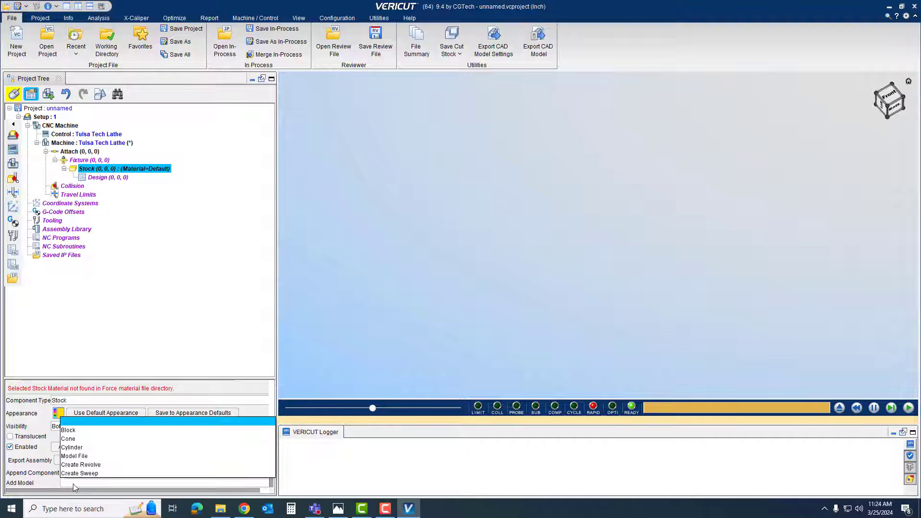
pyautogui.click(77, 447)
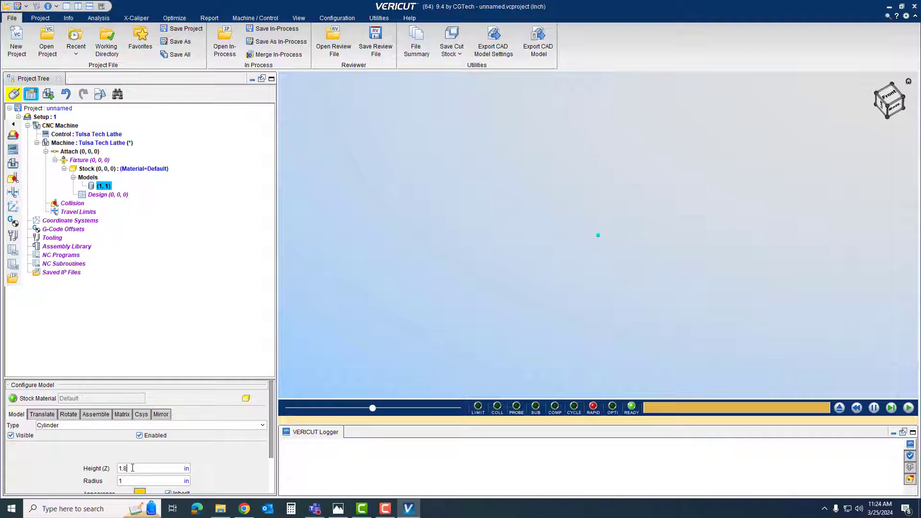
# Set the stock cylinder to height 1.875 and radius 1.25/2 (0.625 in)
pyautogui.press('Tab')
pyautogui.moveTo(615, 231); pyautogui.dragTo(612, 232)
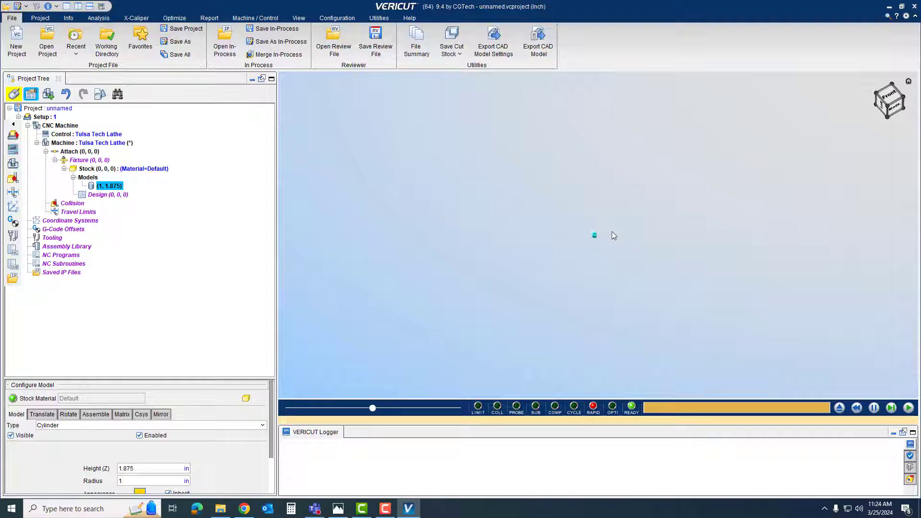
pyautogui.scroll(10, 588, 237)
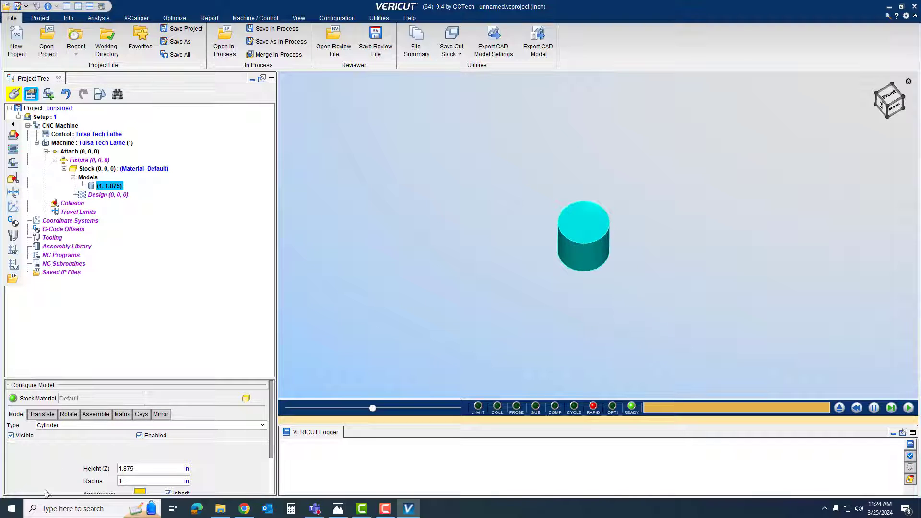
pyautogui.doubleClick(125, 480)
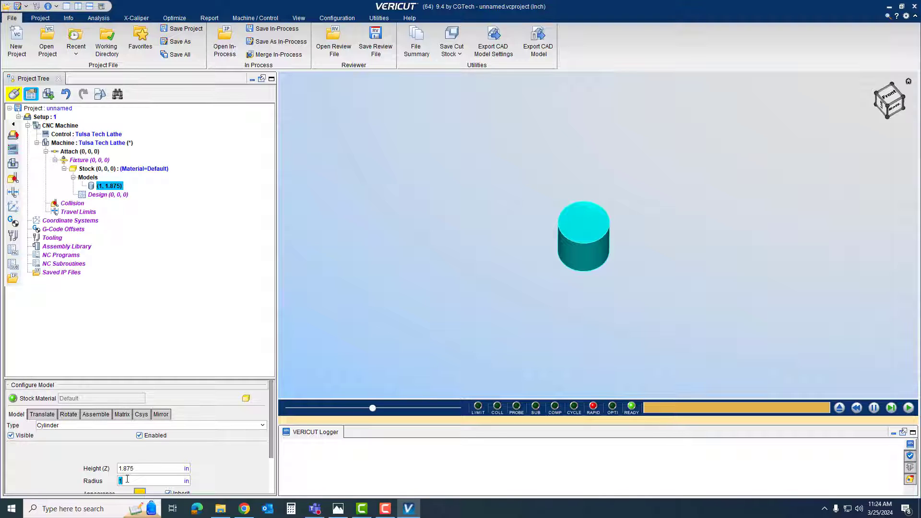
pyautogui.write('.25/2')
pyautogui.press('Return')
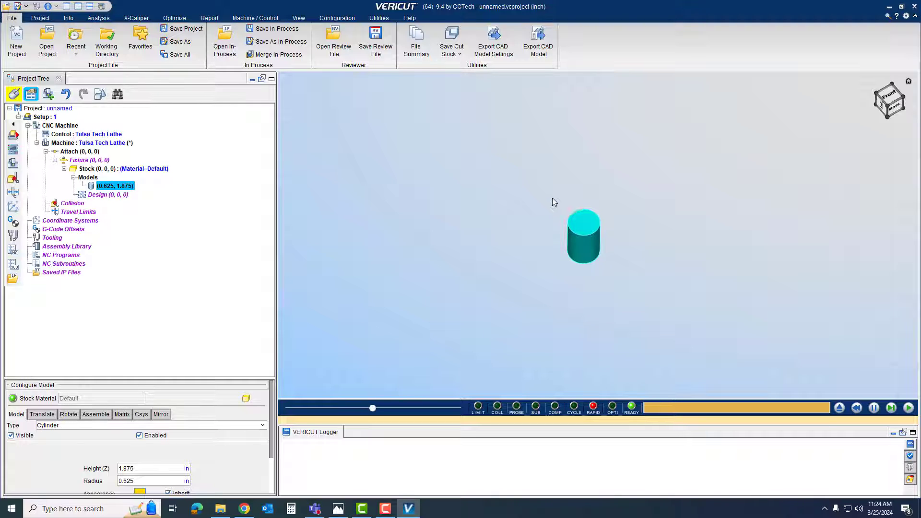
pyautogui.moveTo(552, 198); pyautogui.dragTo(668, 294, button='middle')
pyautogui.moveTo(557, 202); pyautogui.dragTo(557, 224, button='middle')
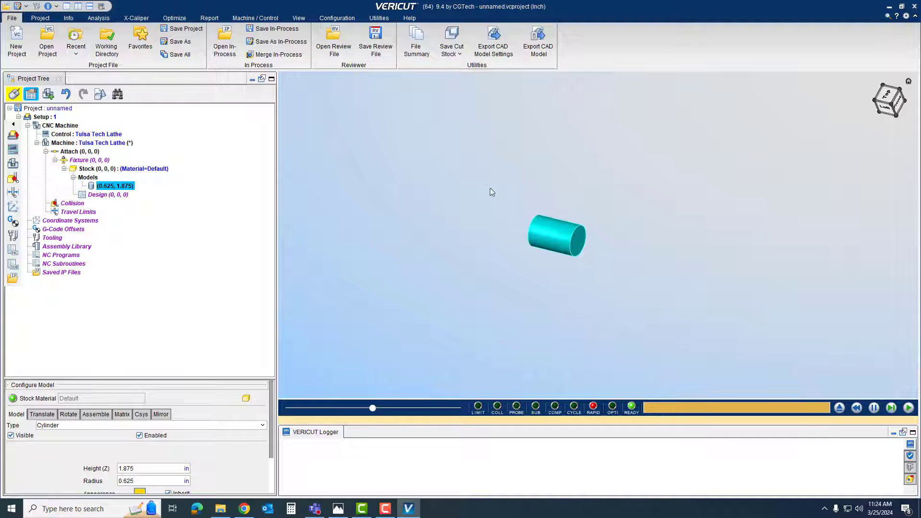
pyautogui.moveTo(516, 204); pyautogui.dragTo(624, 290)
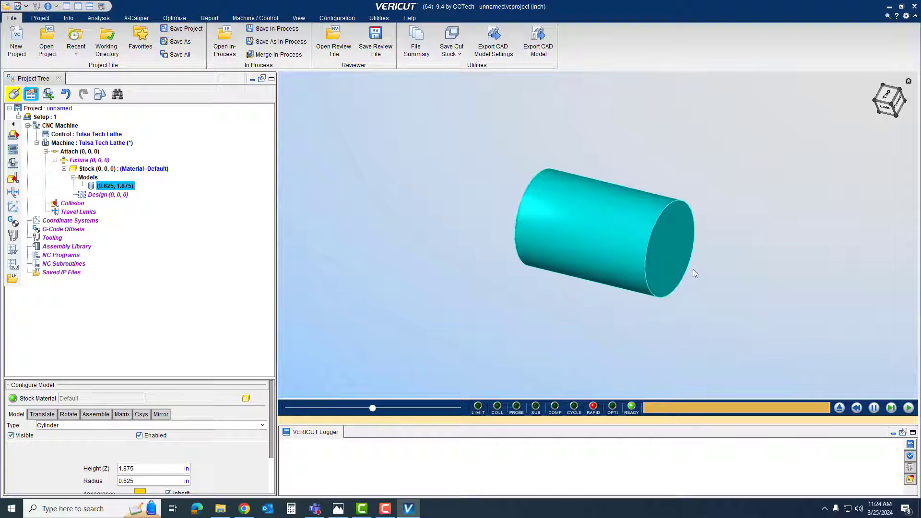
pyautogui.scroll(-5, 766, 271)
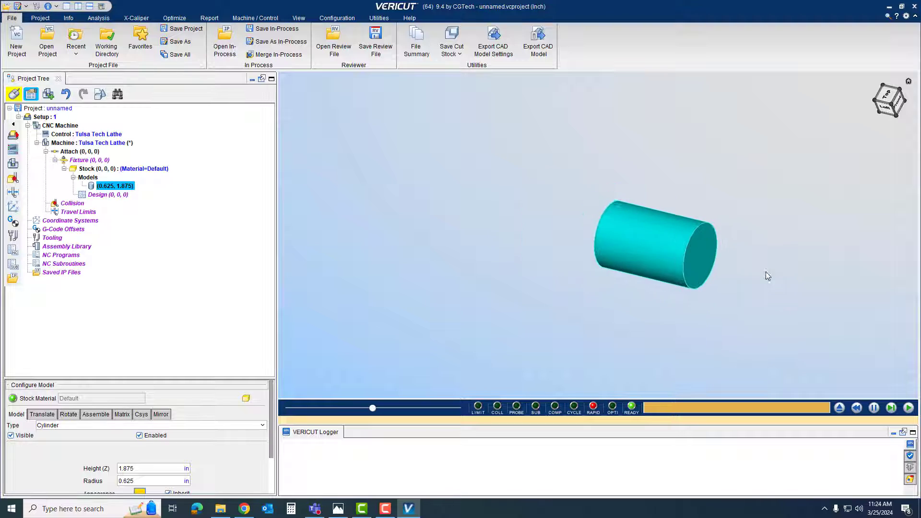
pyautogui.scroll(5, 471, 181)
pyautogui.scroll(-4, 884, 317)
pyautogui.scroll(4, 896, 330)
pyautogui.scroll(6, 896, 331)
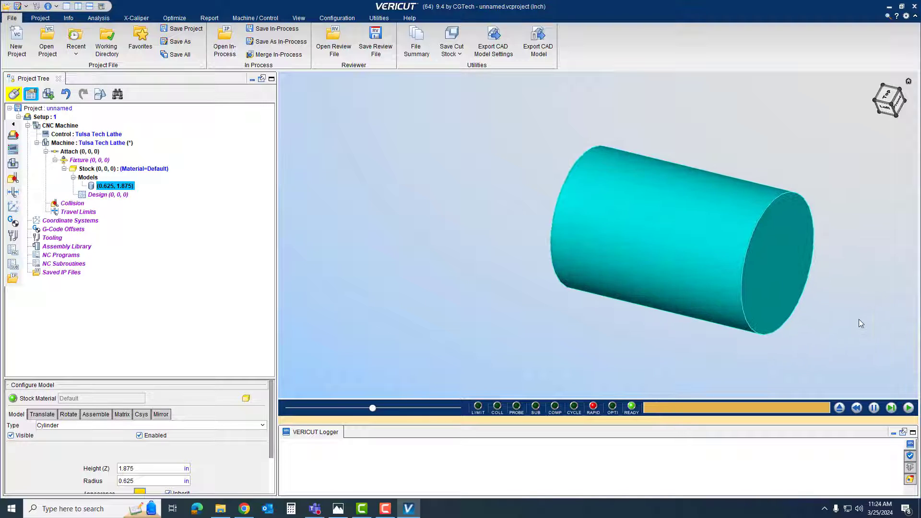
pyautogui.scroll(-3, 856, 313)
pyautogui.moveTo(722, 221); pyautogui.dragTo(613, 220, button='middle')
pyautogui.scroll(-5, 615, 274)
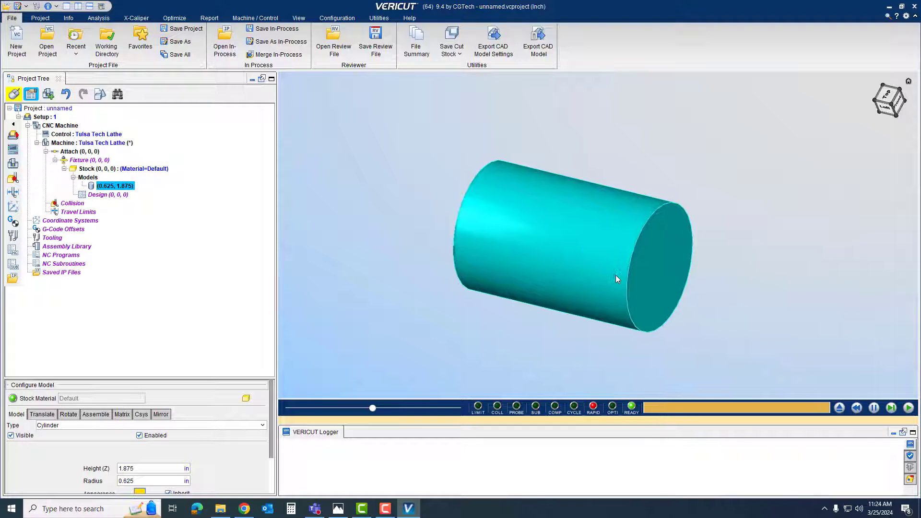
pyautogui.scroll(2, 618, 276)
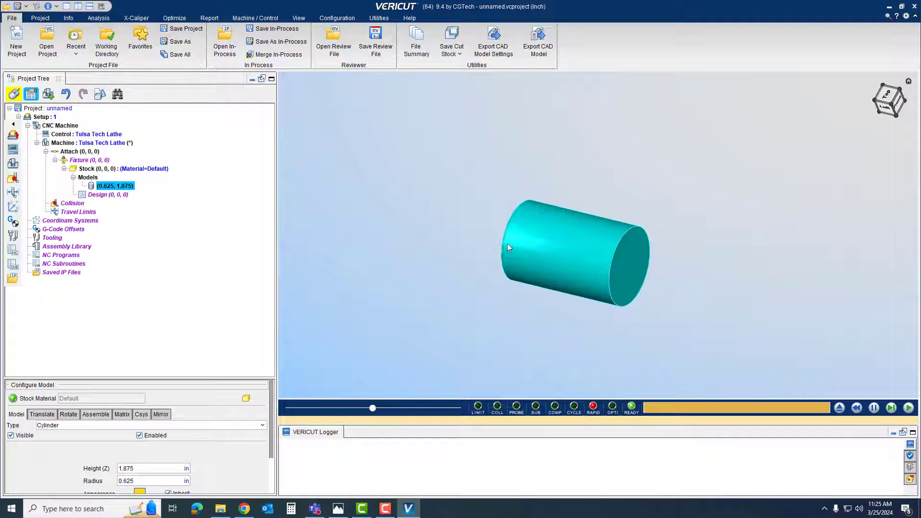
# Set the stock cylinder's appearance translucency from 1 to 0.5
pyautogui.click(395, 181)
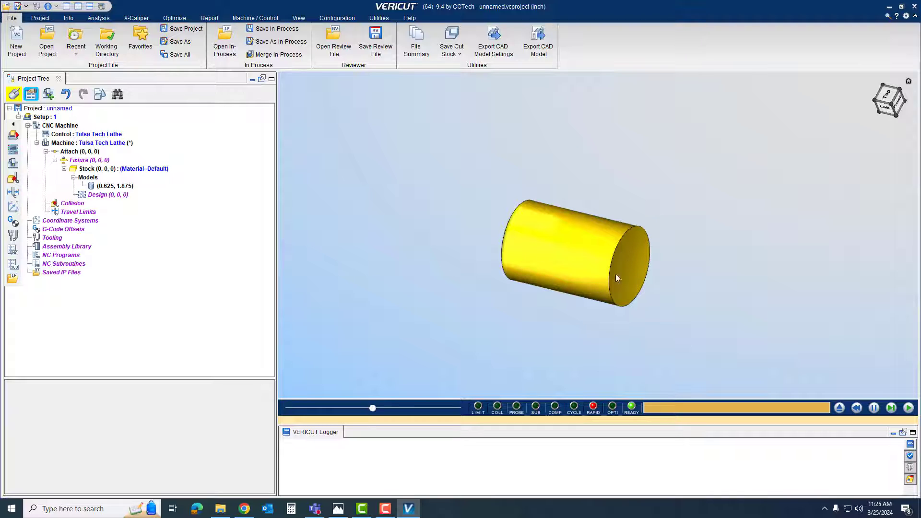
pyautogui.rightClick(576, 255)
pyautogui.moveTo(619, 350)
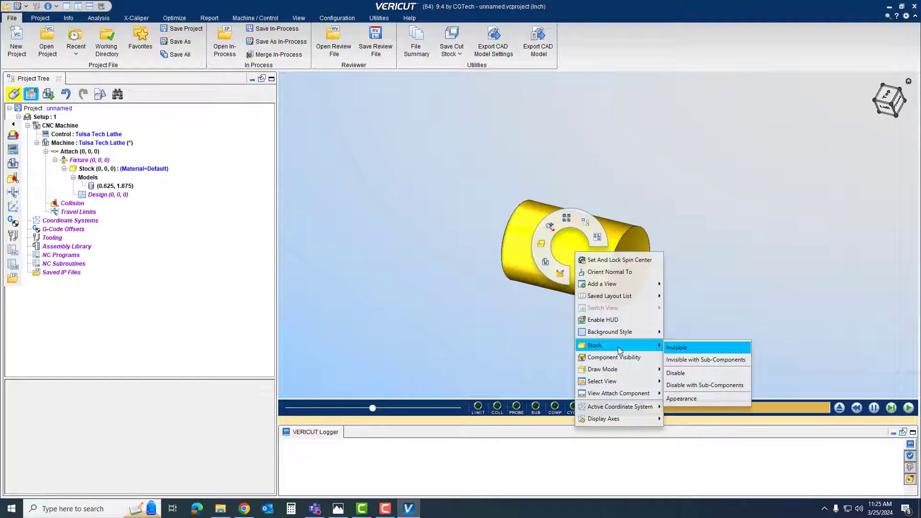
pyautogui.click(686, 399)
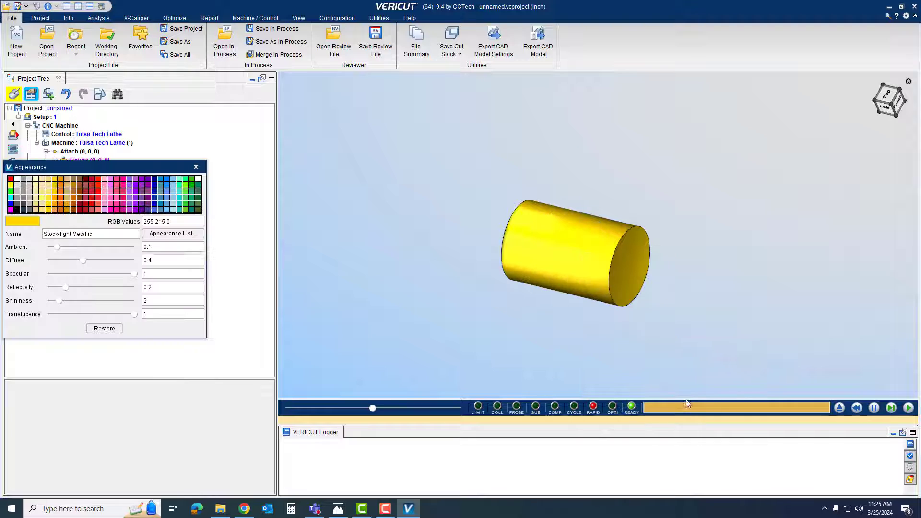
pyautogui.doubleClick(158, 316)
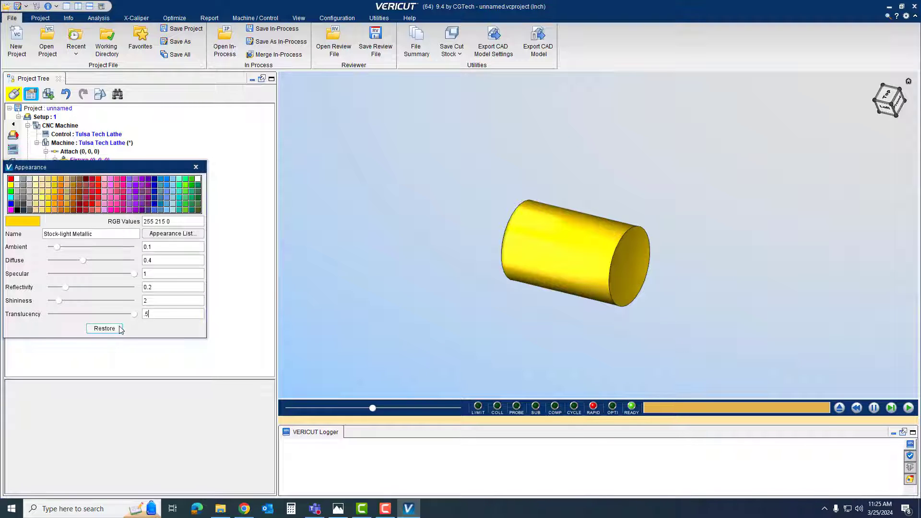
pyautogui.write('.5')
pyautogui.press('Return')
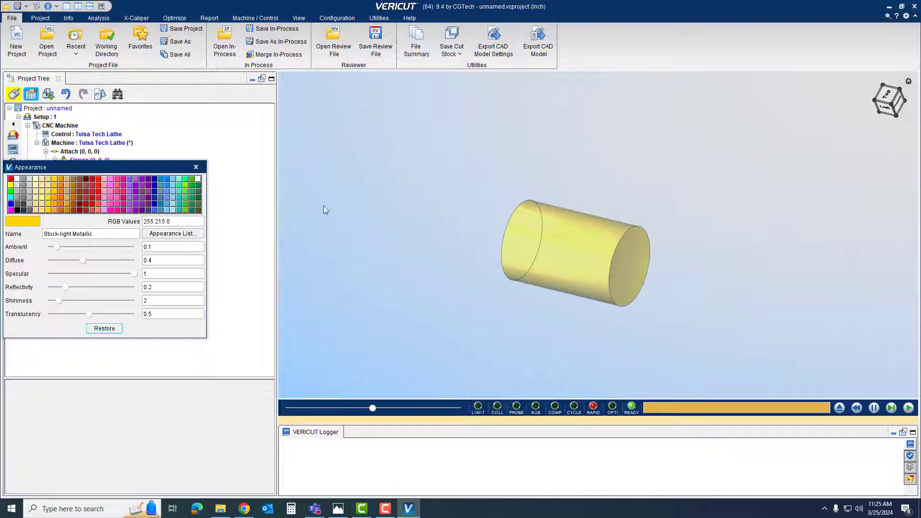
pyautogui.click(196, 167)
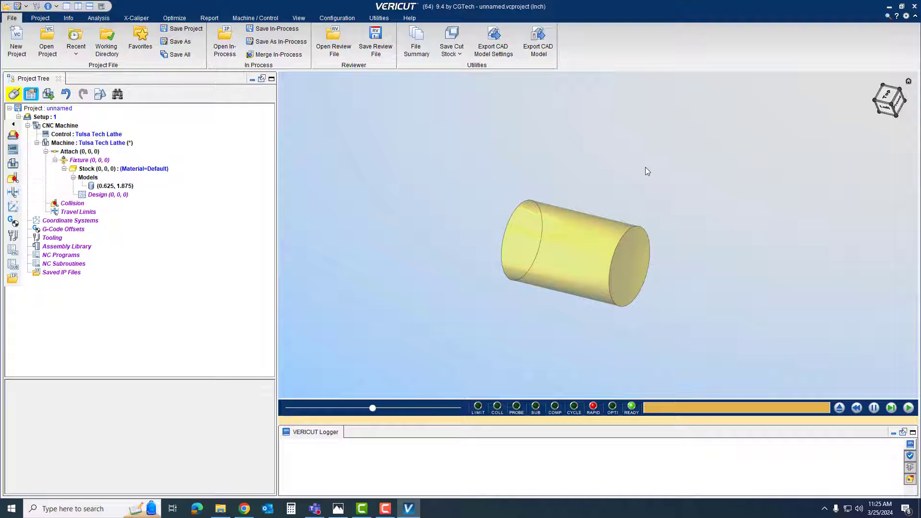
# Set Design visibility to Both Views and include it in collision checking
pyautogui.click(109, 197)
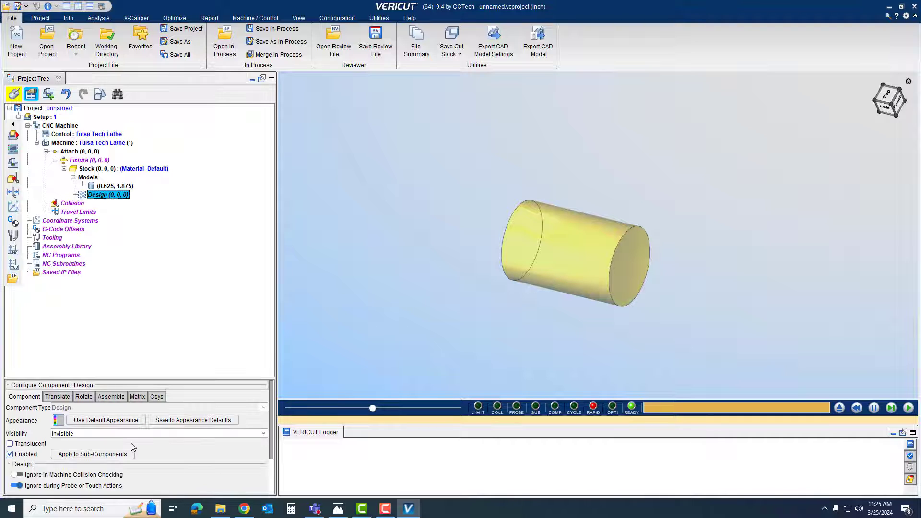
pyautogui.scroll(-1, 133, 446)
pyautogui.scroll(-1, 134, 446)
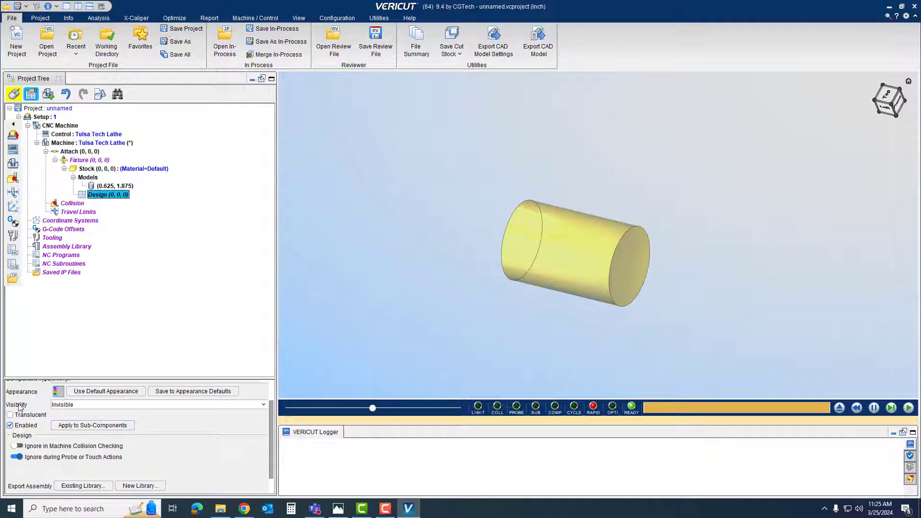
pyautogui.click(264, 404)
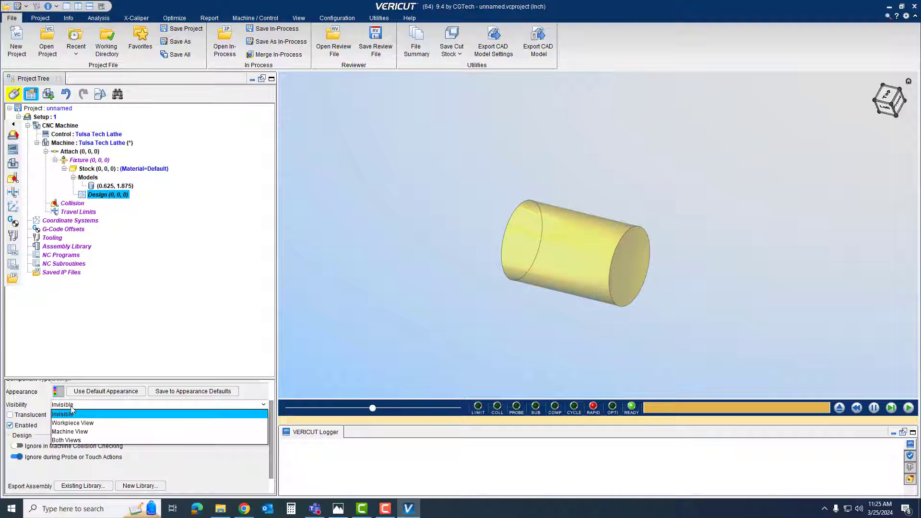
pyautogui.click(87, 440)
pyautogui.click(87, 445)
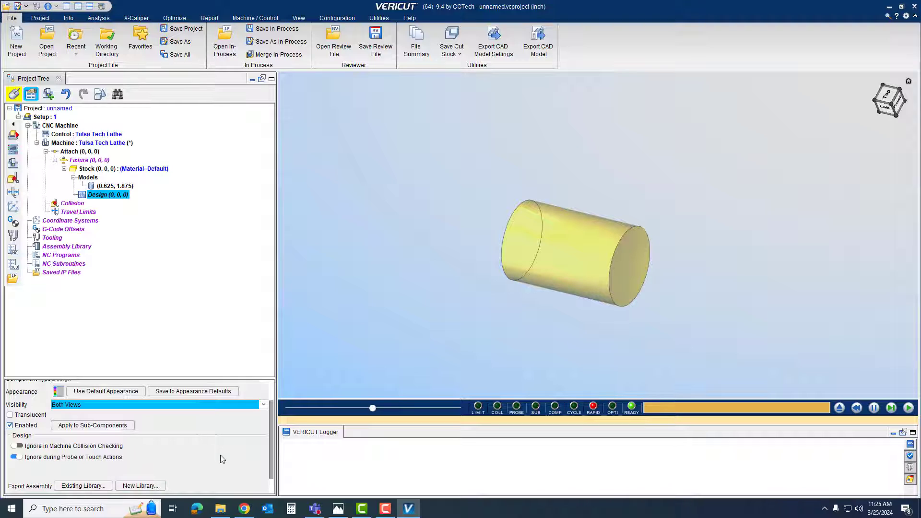
pyautogui.scroll(-2, 224, 458)
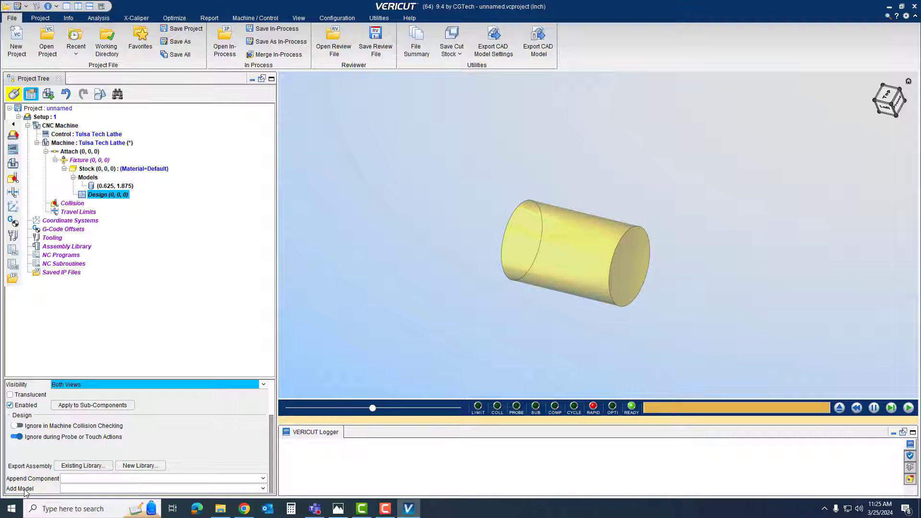
pyautogui.click(75, 489)
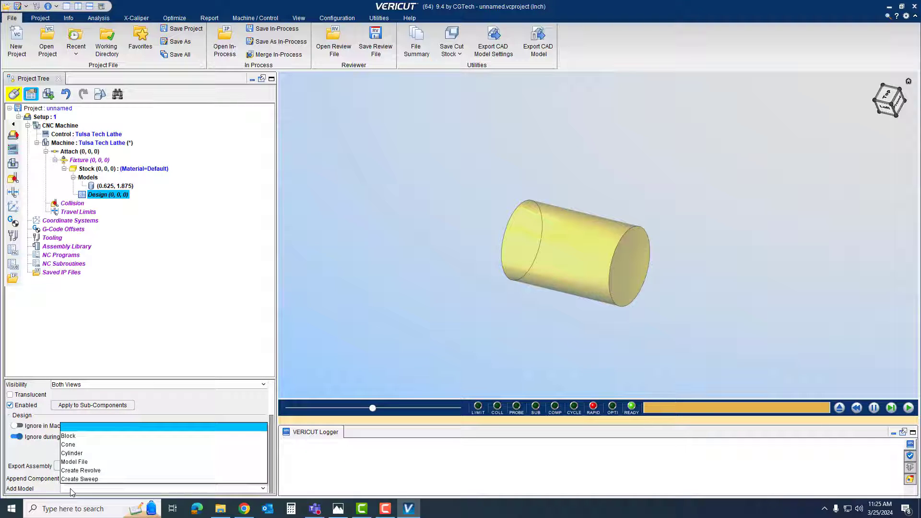
# Add a model file to Design, browsing to Desktop > Vericut > Programming Exercise 3
pyautogui.click(83, 463)
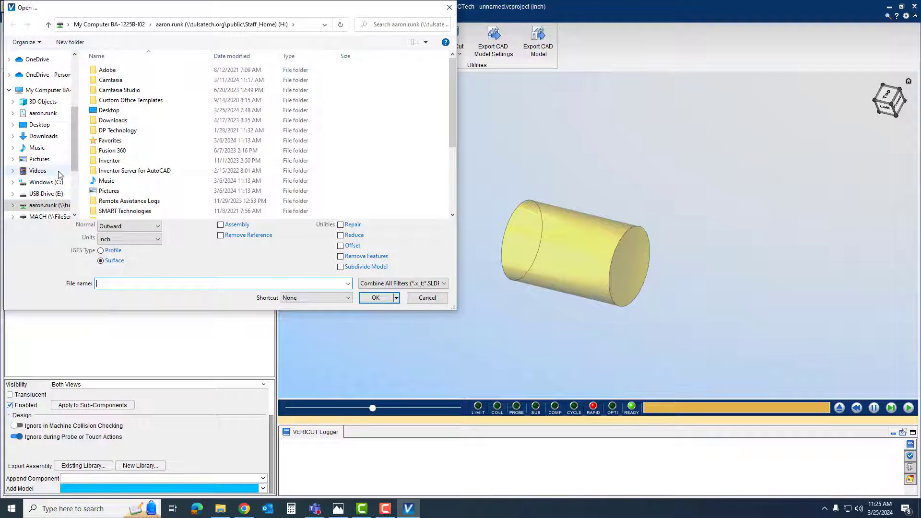
pyautogui.click(109, 111)
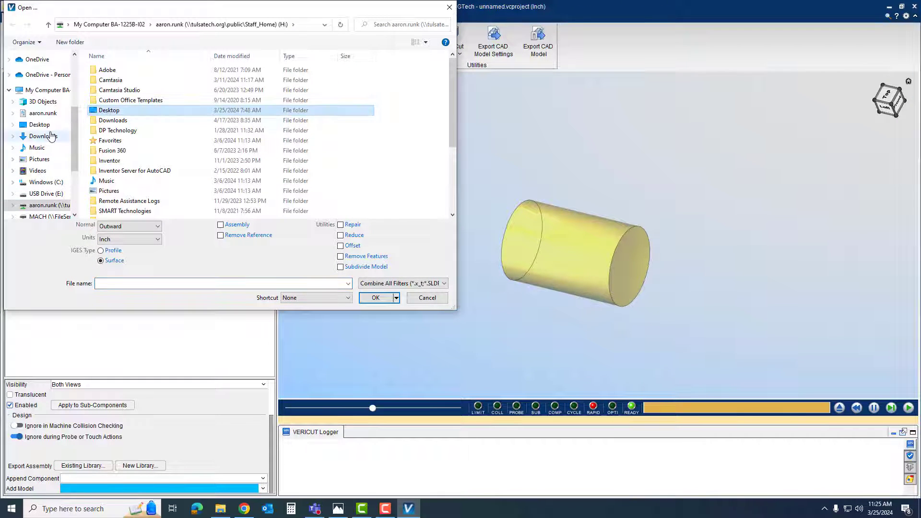
pyautogui.click(52, 137)
pyautogui.click(39, 125)
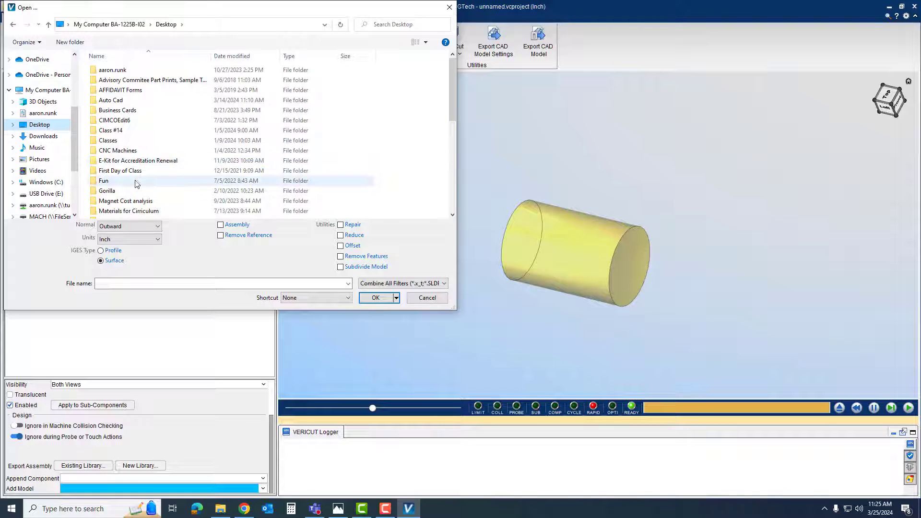
pyautogui.scroll(-8, 129, 186)
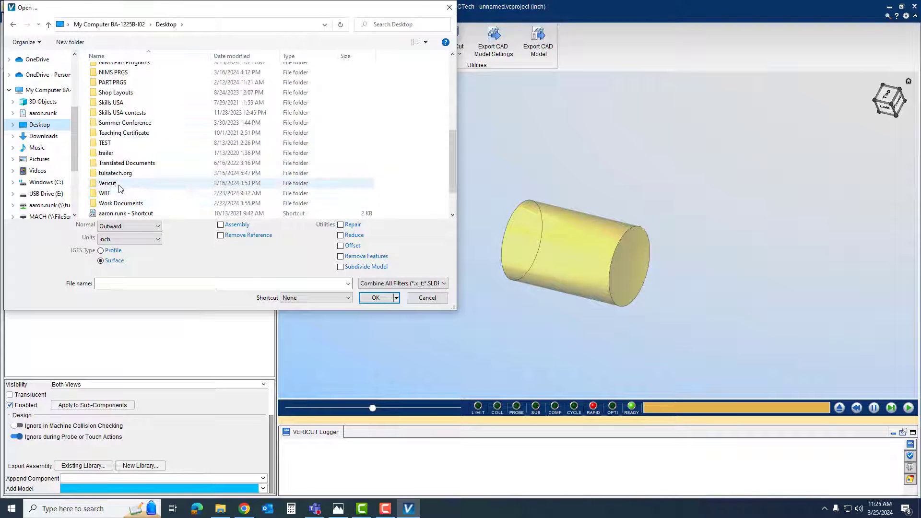
pyautogui.doubleClick(120, 184)
pyautogui.doubleClick(146, 172)
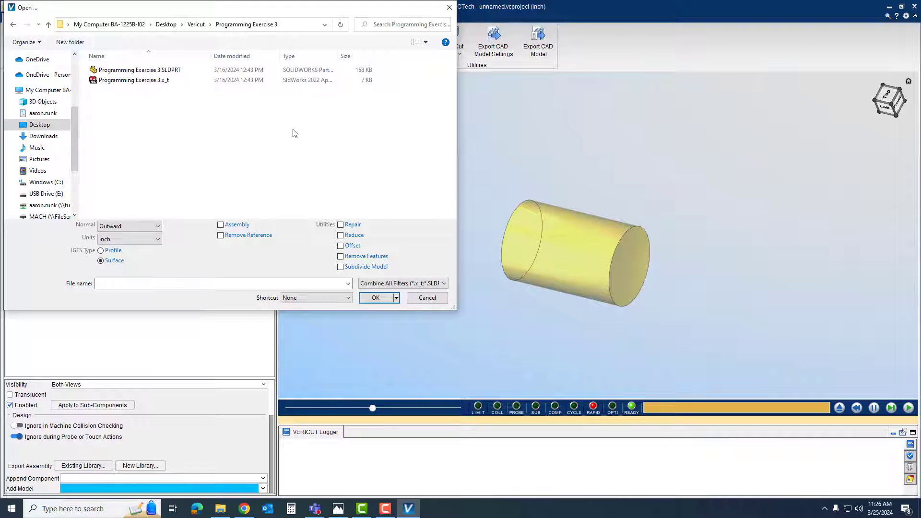
# Select Programming Exercise 3.x_t and load it as the Design model
pyautogui.click(444, 284)
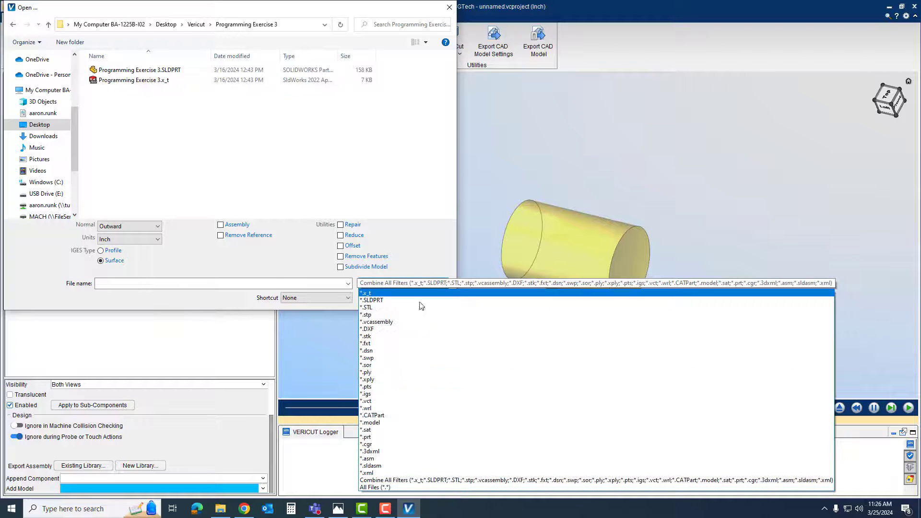
pyautogui.click(370, 487)
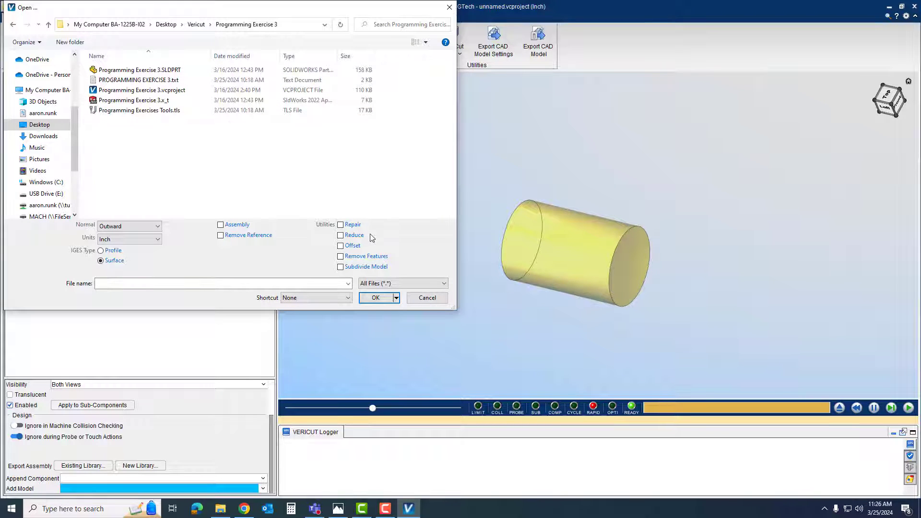
pyautogui.click(443, 284)
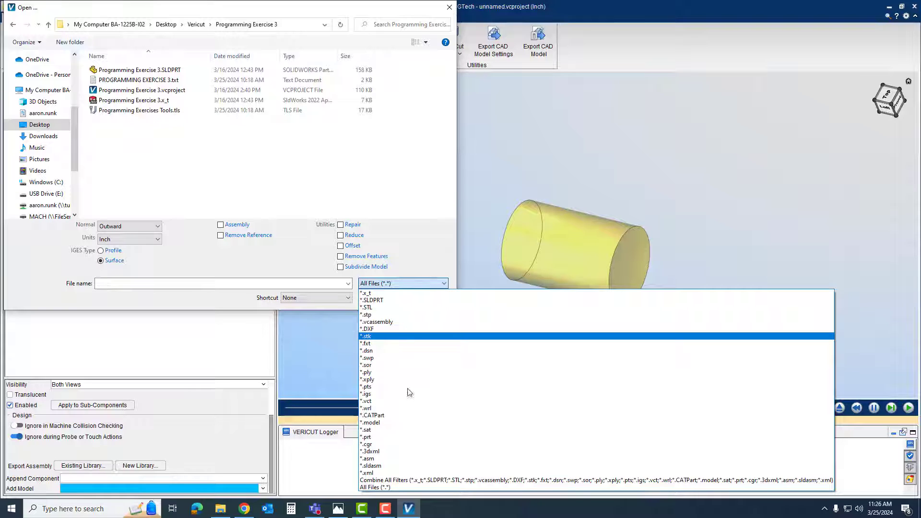
pyautogui.click(387, 480)
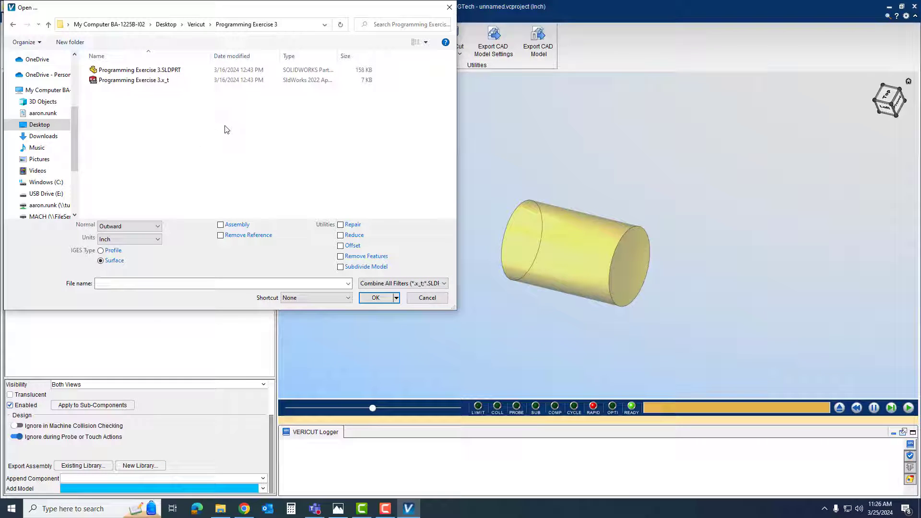
pyautogui.click(148, 71)
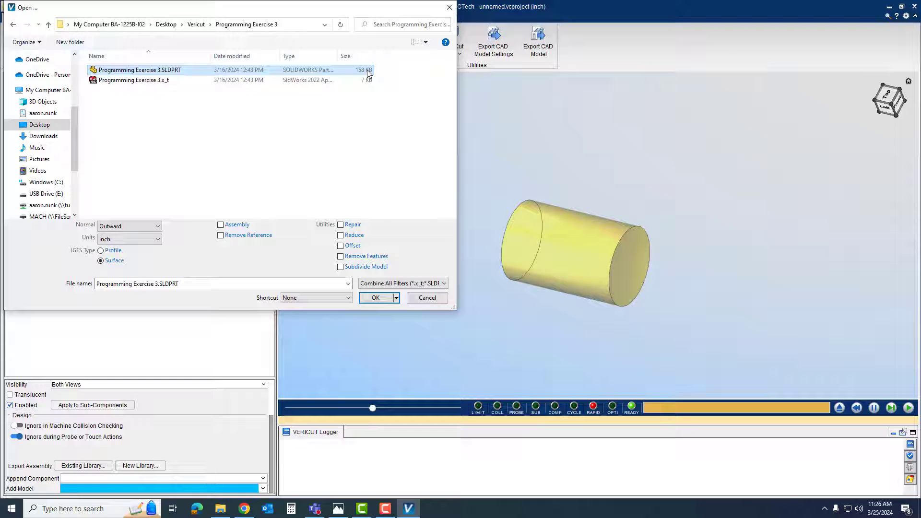
pyautogui.click(168, 82)
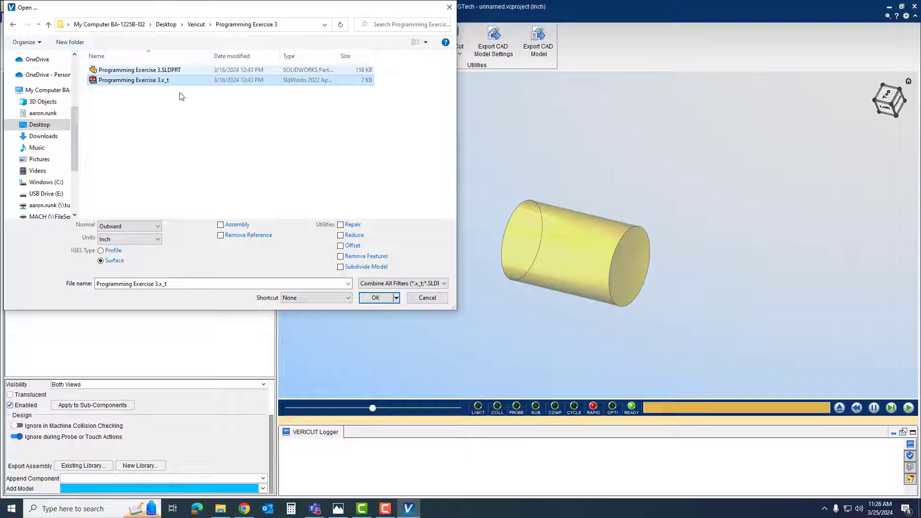
pyautogui.click(376, 298)
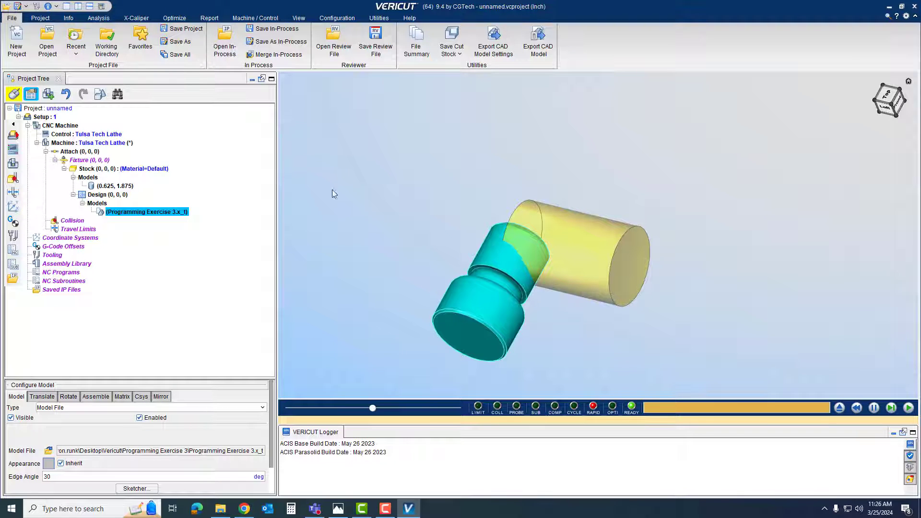
# Rotate the design model to angles 0 -90 0 in 30° Y steps, aligning it with the stock
pyautogui.click(72, 398)
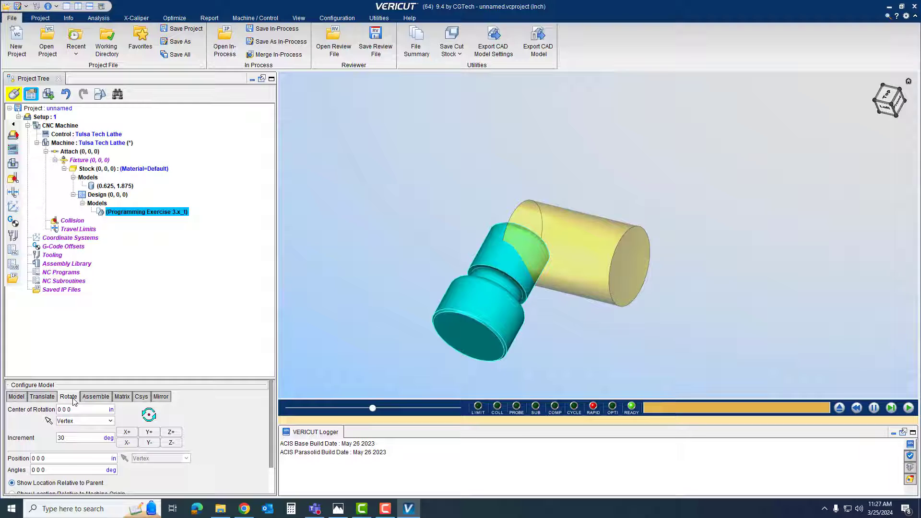
pyautogui.click(171, 443)
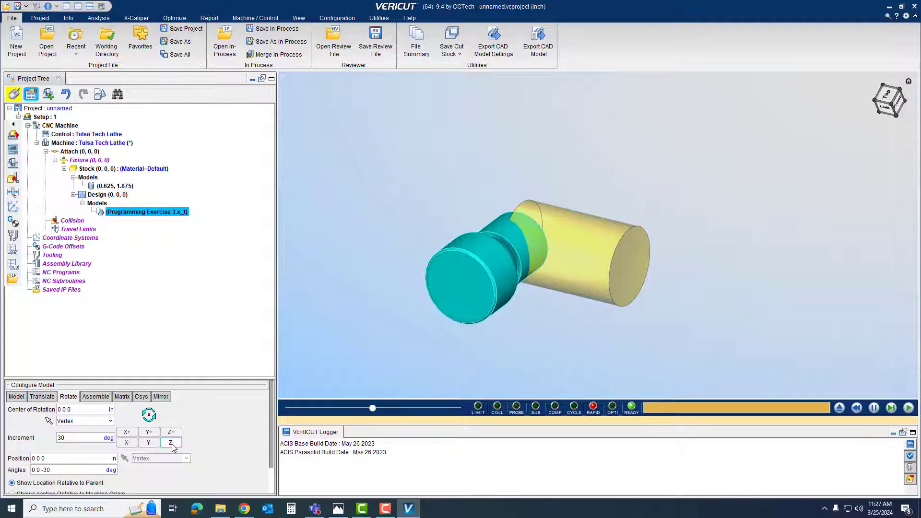
pyautogui.click(171, 442)
pyautogui.click(171, 443)
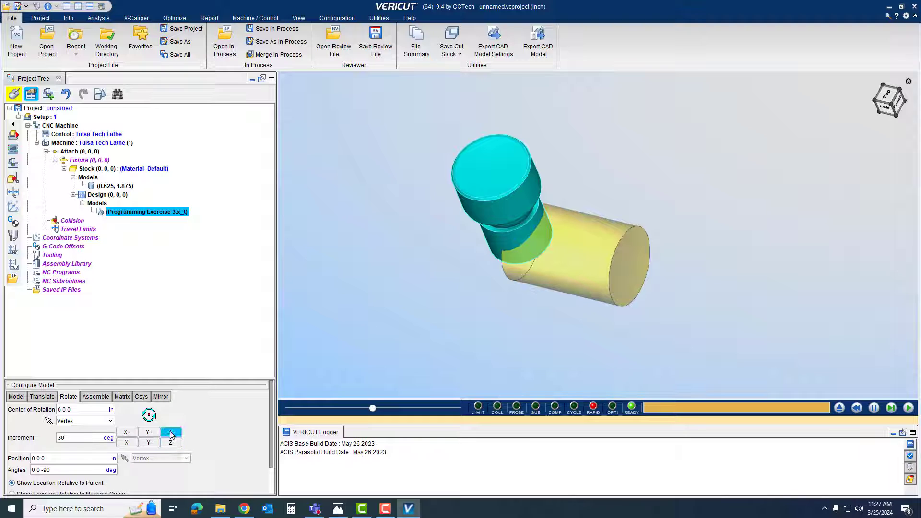
pyautogui.click(171, 432)
pyautogui.click(171, 433)
pyautogui.click(172, 432)
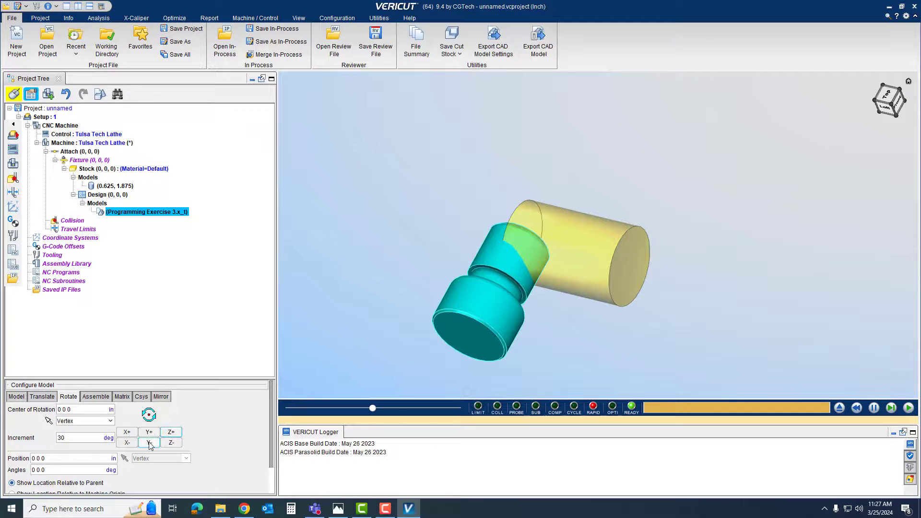
pyautogui.click(149, 443)
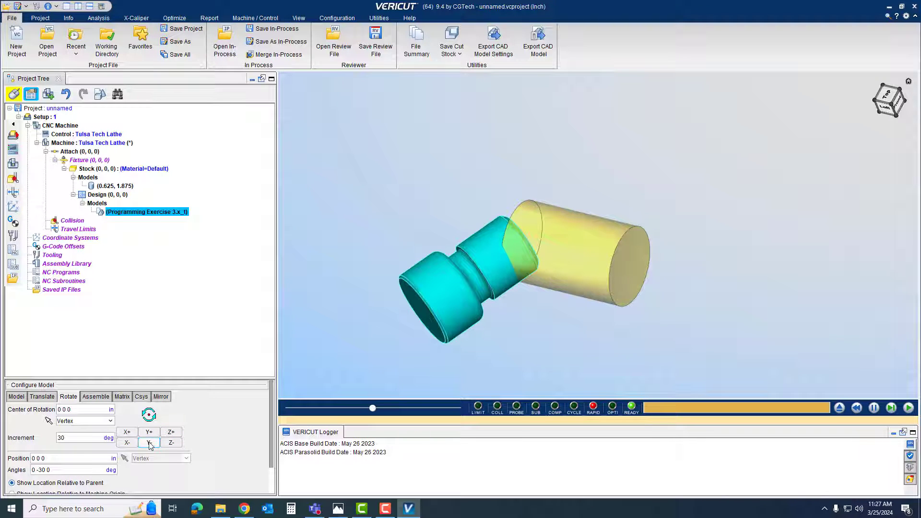
pyautogui.click(149, 443)
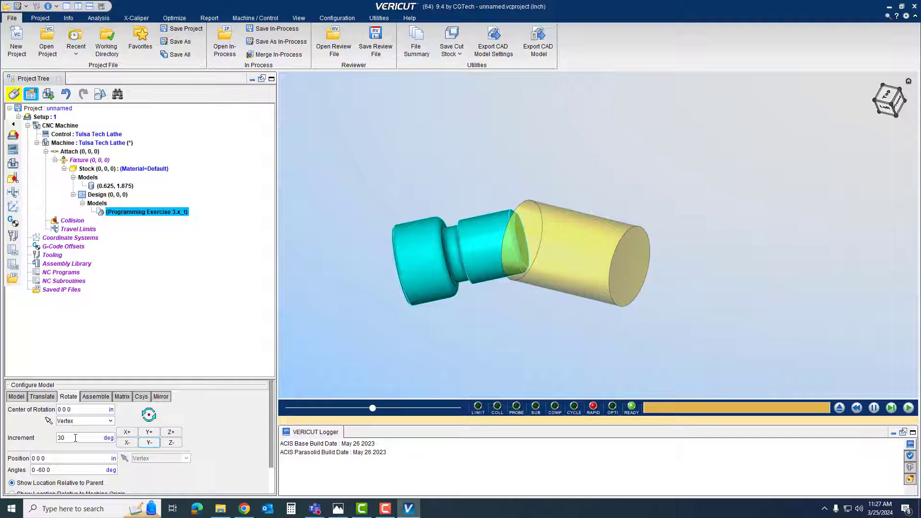
pyautogui.click(149, 443)
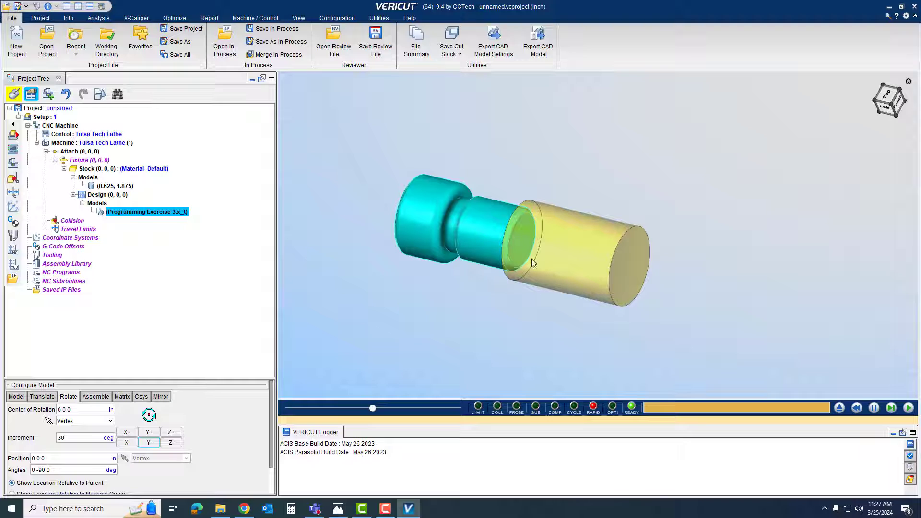
pyautogui.moveTo(651, 307); pyautogui.dragTo(691, 314, button='middle')
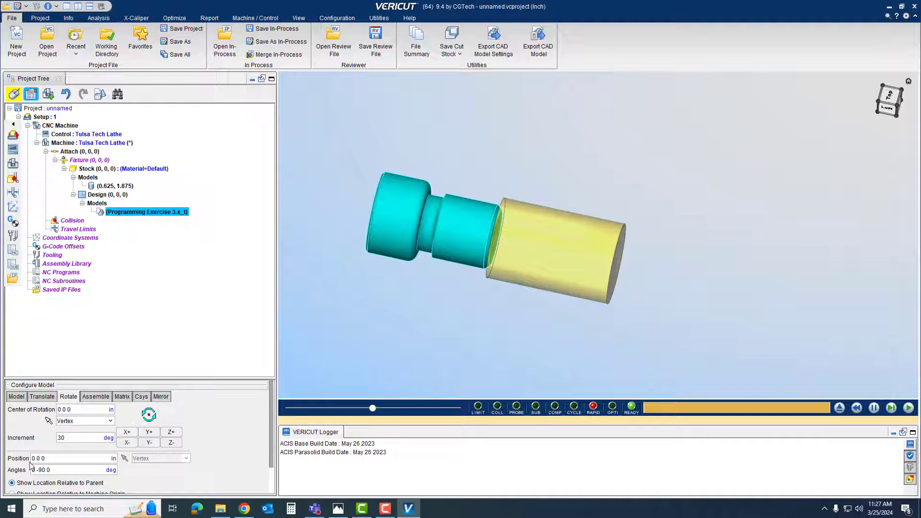
# Set the design model's position to 0 0 1.875, checking its fit from the left view
pyautogui.doubleClick(55, 459)
pyautogui.press('Tab')
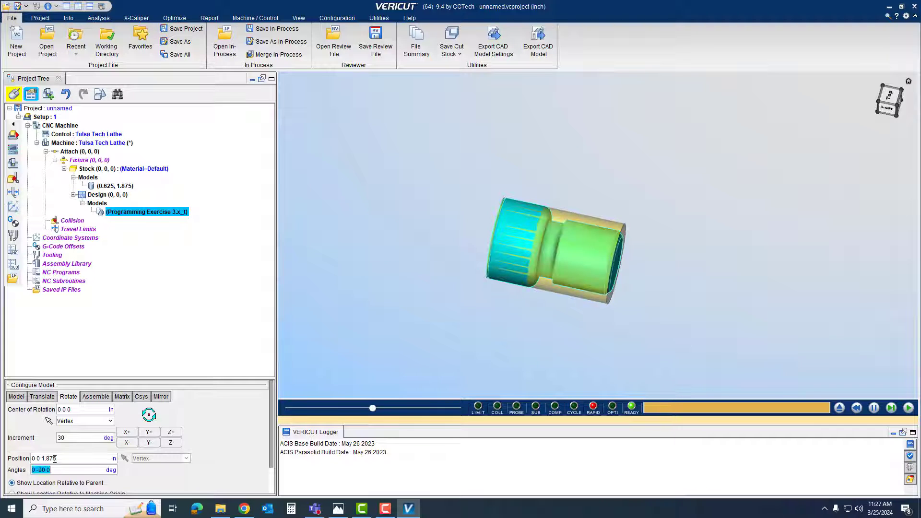
pyautogui.scroll(4, 607, 278)
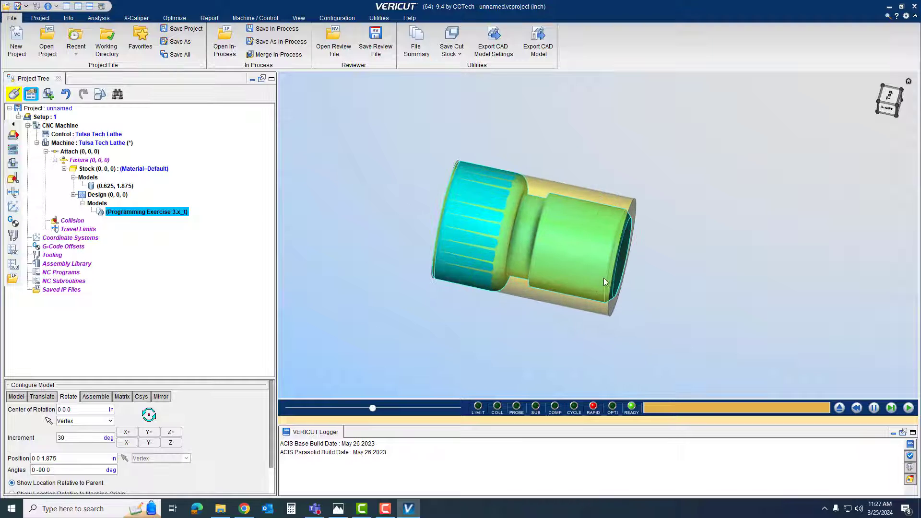
pyautogui.moveTo(604, 281); pyautogui.dragTo(595, 261, button='middle')
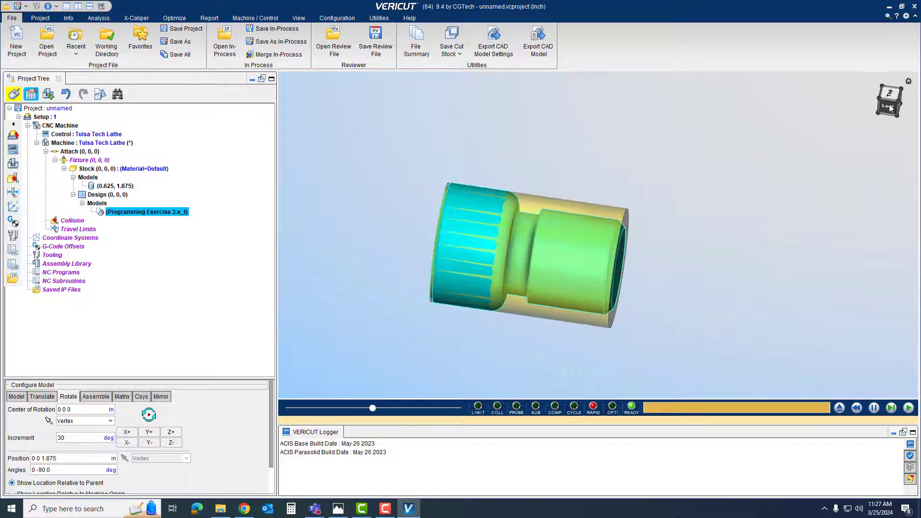
pyautogui.click(886, 103)
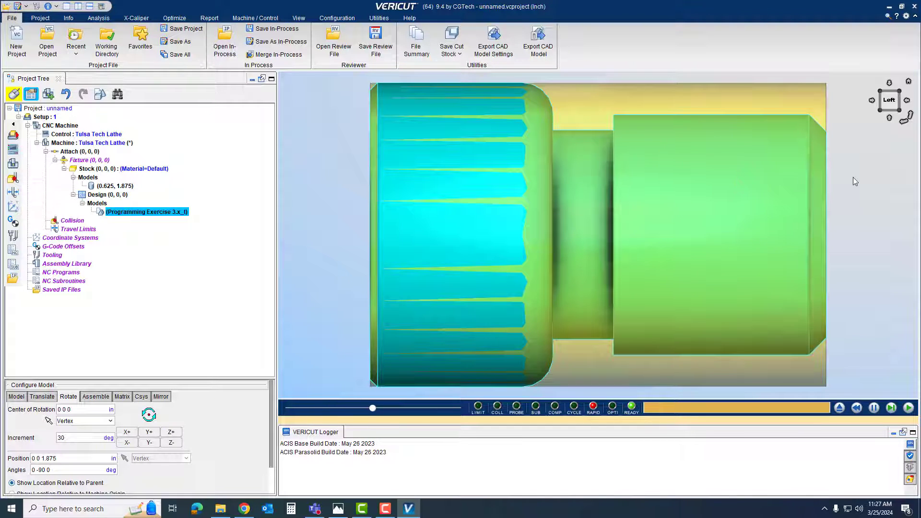
pyautogui.scroll(-8, 816, 246)
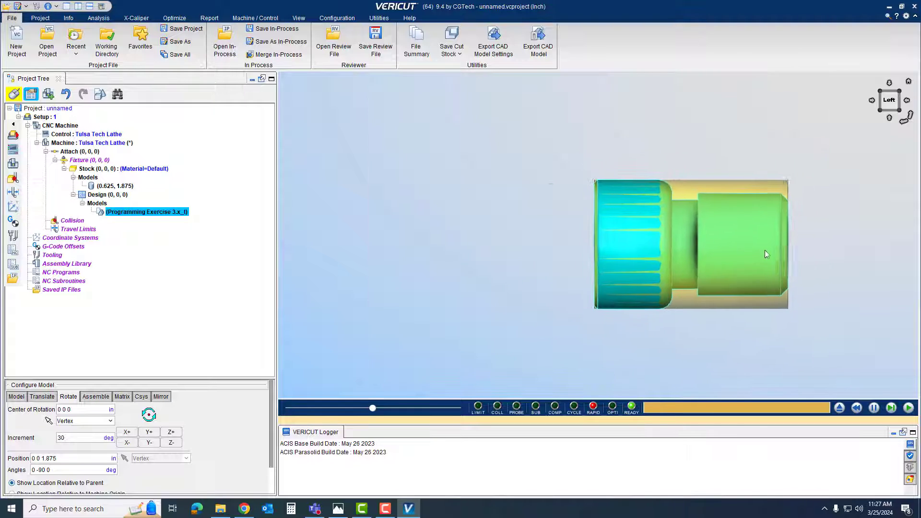
pyautogui.moveTo(689, 266); pyautogui.dragTo(616, 254, button='middle')
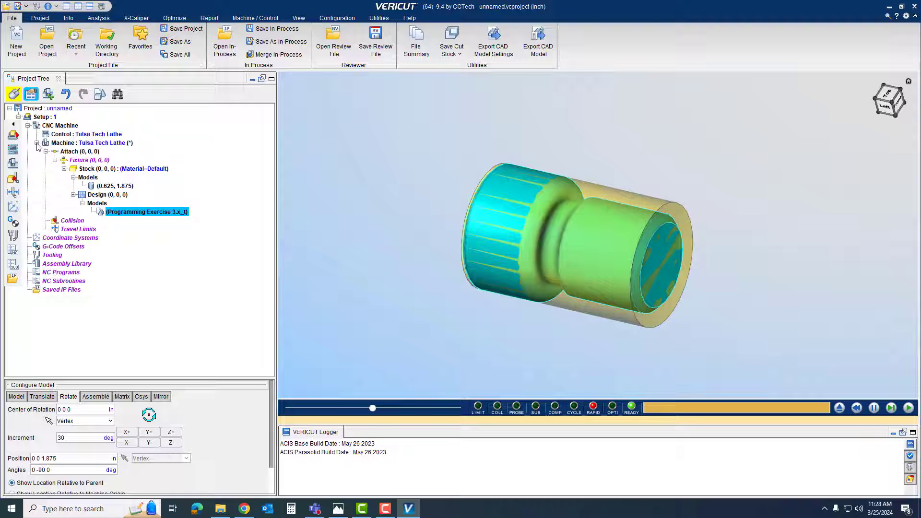
# Add a new coordinate system, Csys 1, under Coordinate Systems
pyautogui.click(37, 143)
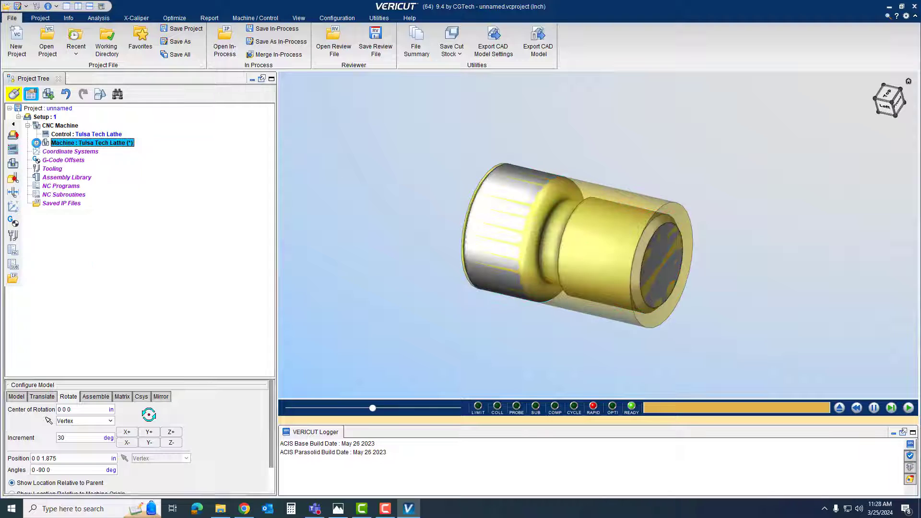
pyautogui.click(62, 151)
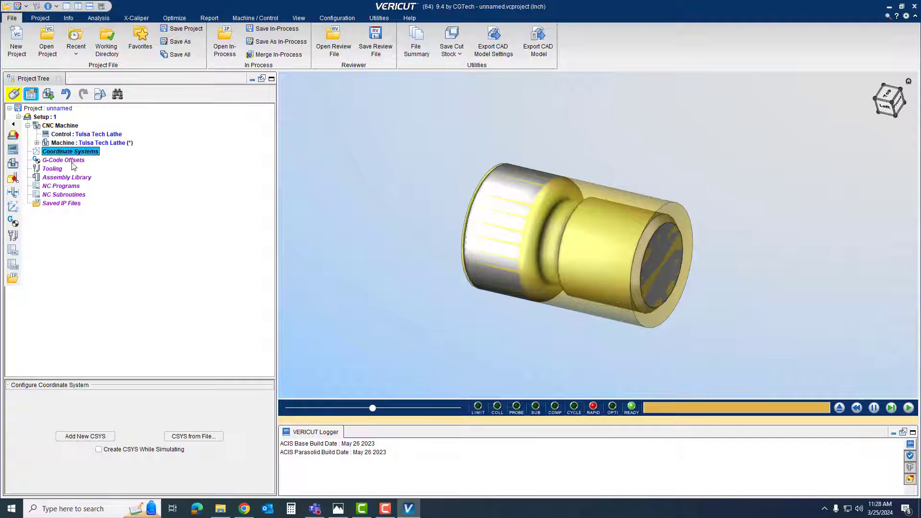
pyautogui.click(99, 436)
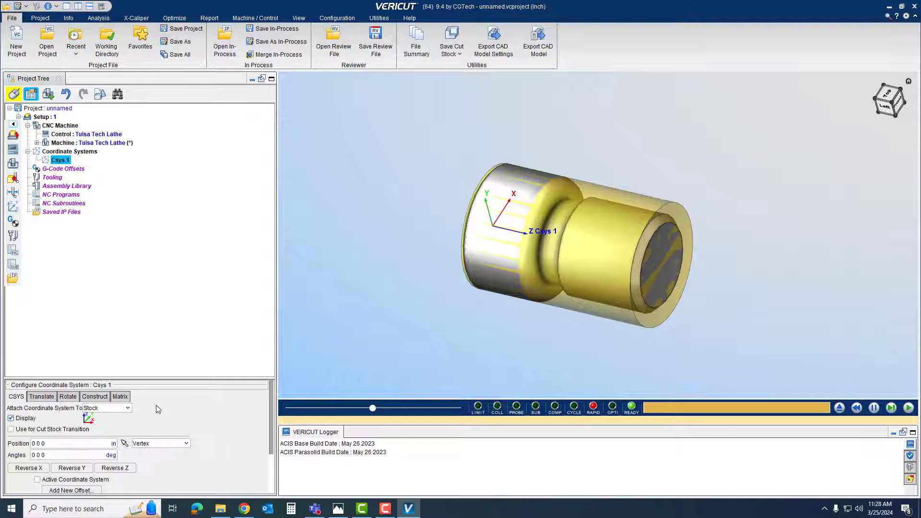
pyautogui.moveTo(570, 290)
pyautogui.mouseDown(button='middle')
pyautogui.moveTo(617, 289)
pyautogui.moveTo(592, 277)
pyautogui.moveTo(580, 251)
pyautogui.moveTo(623, 263)
pyautogui.moveTo(578, 266)
pyautogui.mouseUp(button='middle')
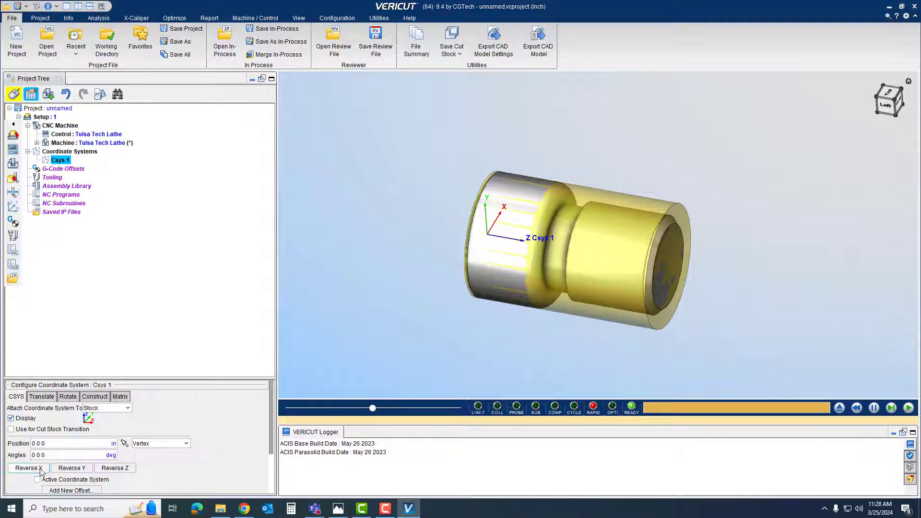
# Place Csys 1 at position 0 0 1.875 on the part's end face
pyautogui.tripleClick(51, 443)
pyautogui.click(51, 443)
pyautogui.write('1.875')
pyautogui.press('Tab')
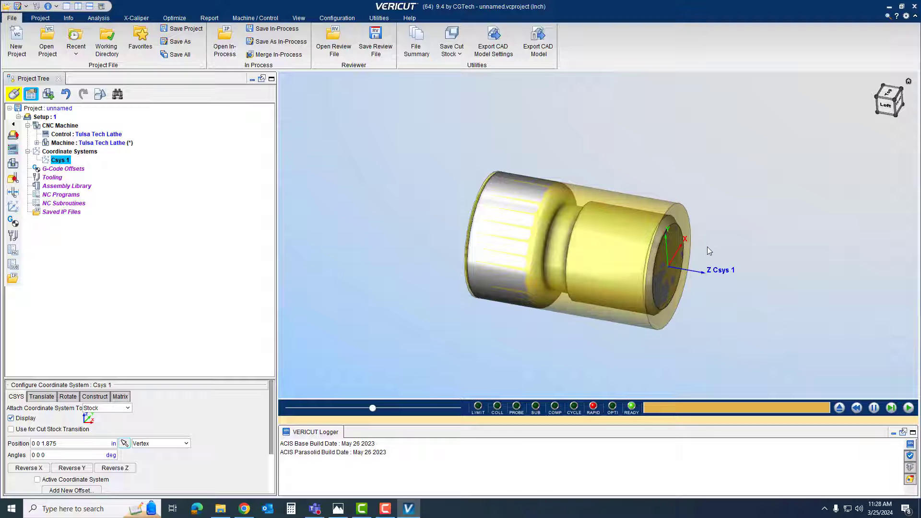
pyautogui.moveTo(638, 304)
pyautogui.mouseDown(button='middle')
pyautogui.moveTo(677, 306)
pyautogui.moveTo(669, 307)
pyautogui.mouseUp(button='middle')
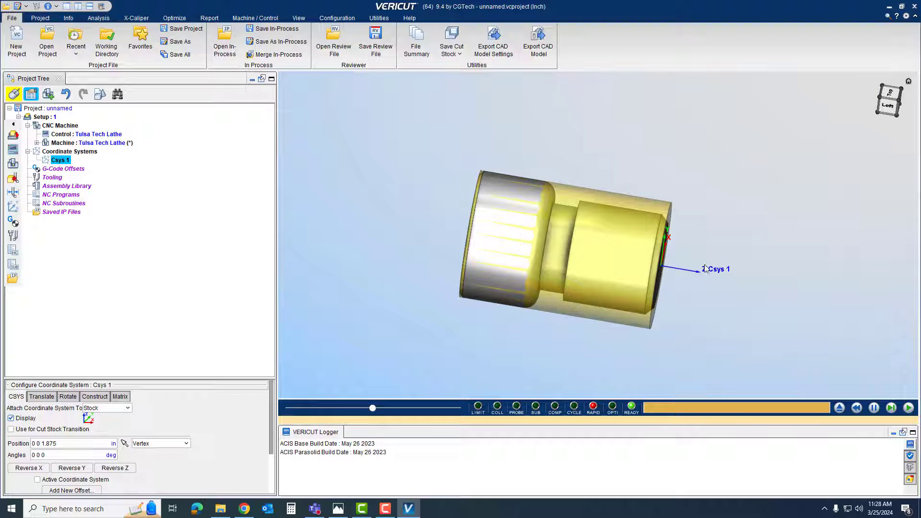
pyautogui.moveTo(610, 277); pyautogui.dragTo(624, 279, button='middle')
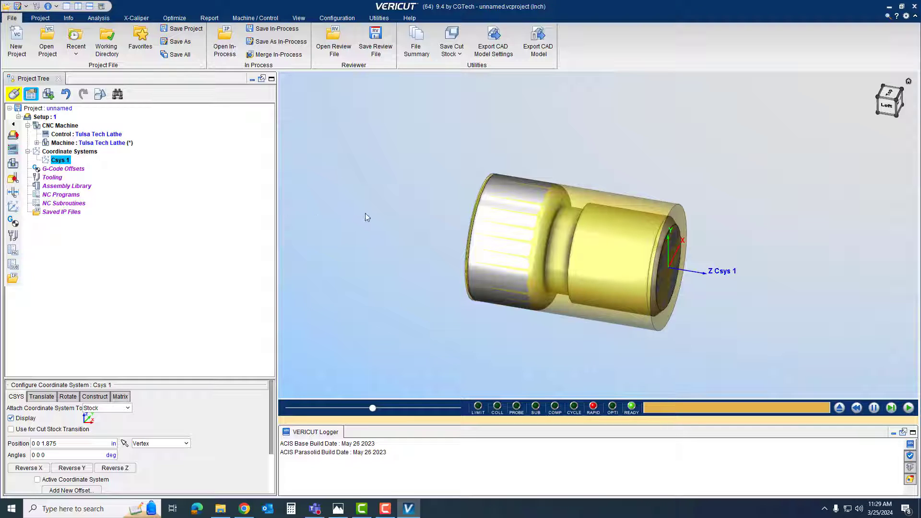
pyautogui.moveTo(669, 268); pyautogui.dragTo(663, 281, button='middle')
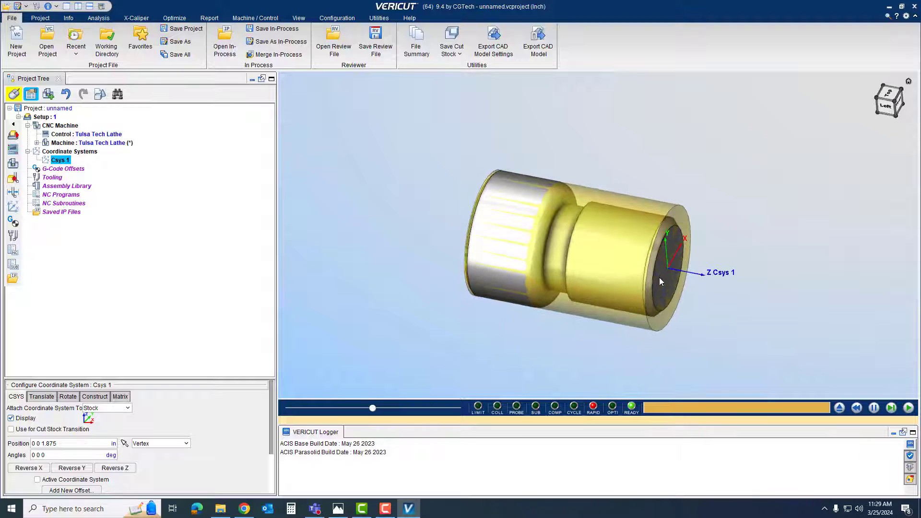
# In G-Code Offsets, add a Base Work Offset referencing coordinate system Csys 1
pyautogui.click(74, 170)
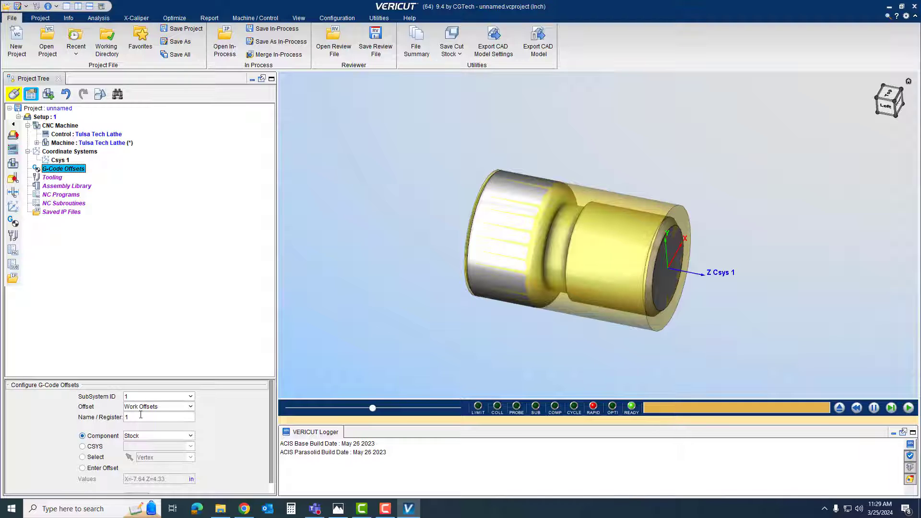
pyautogui.click(190, 407)
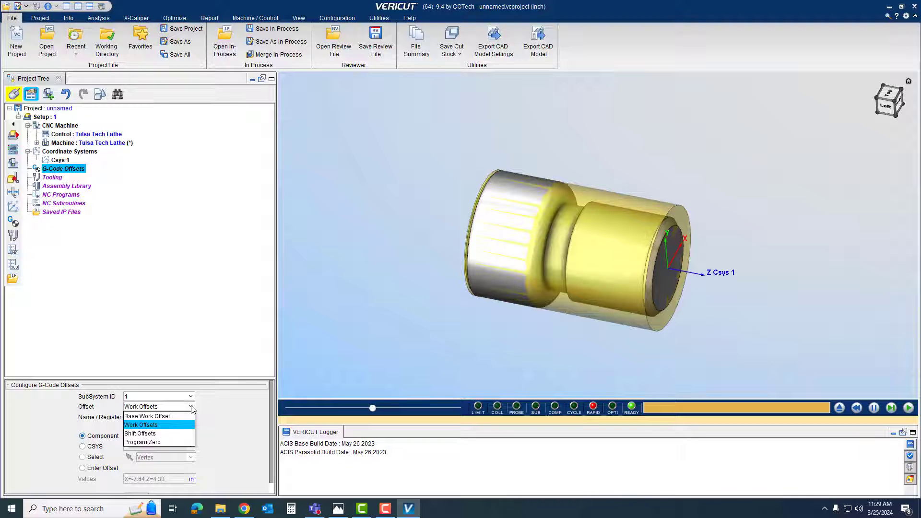
pyautogui.click(168, 417)
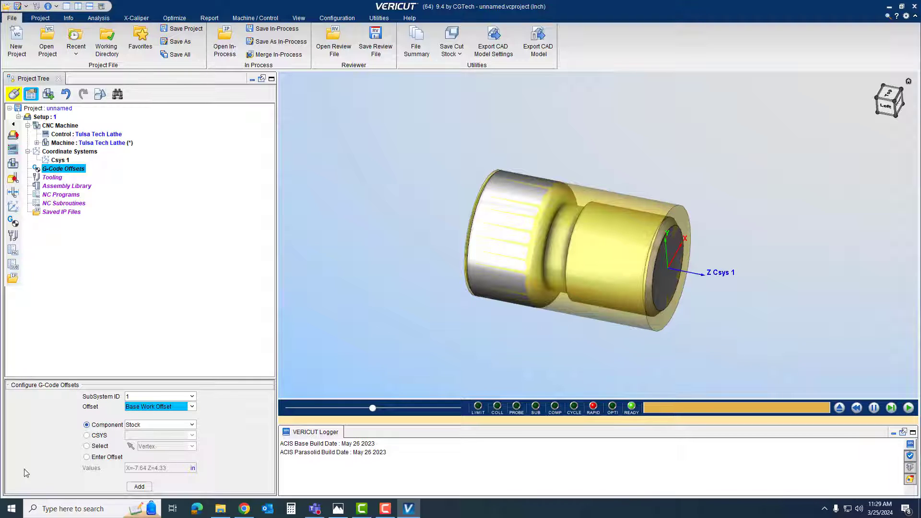
pyautogui.click(88, 438)
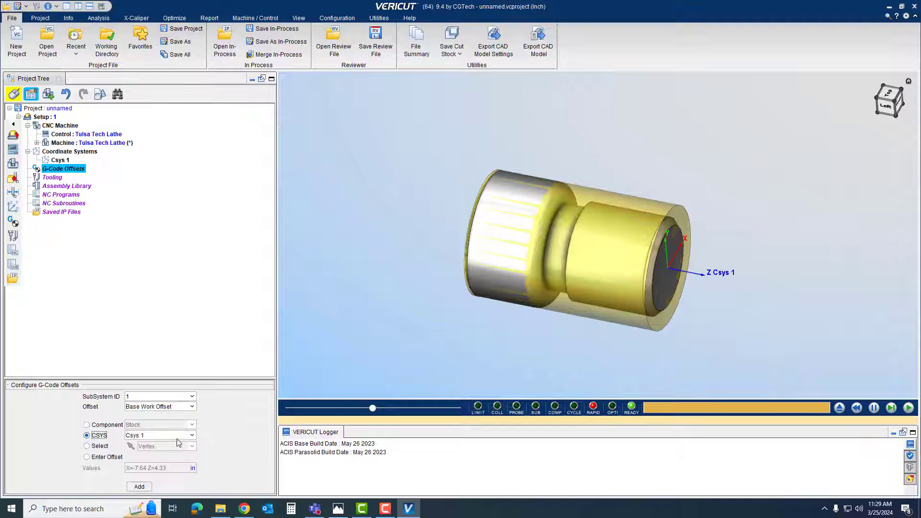
pyautogui.click(142, 487)
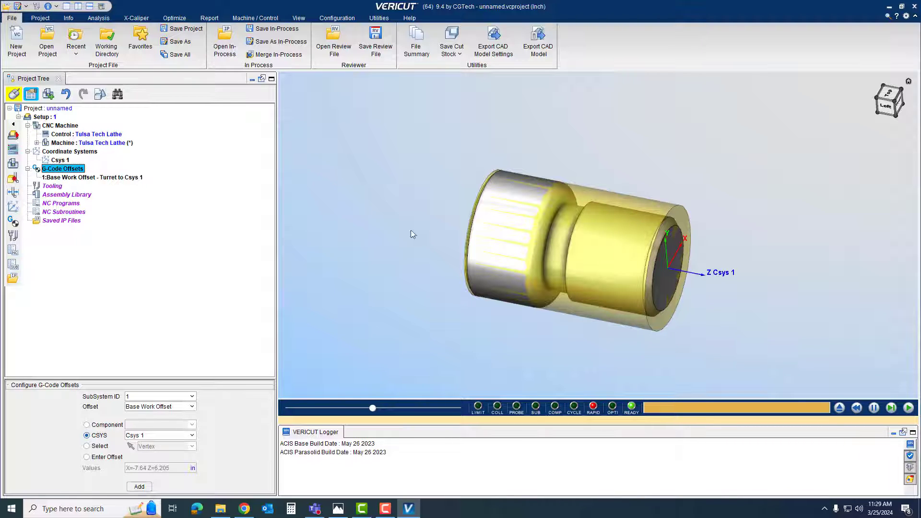
# Rename coordinate system Csys 1 to G54 and show the Tooling settings
pyautogui.click(60, 161)
pyautogui.rightClick(59, 161)
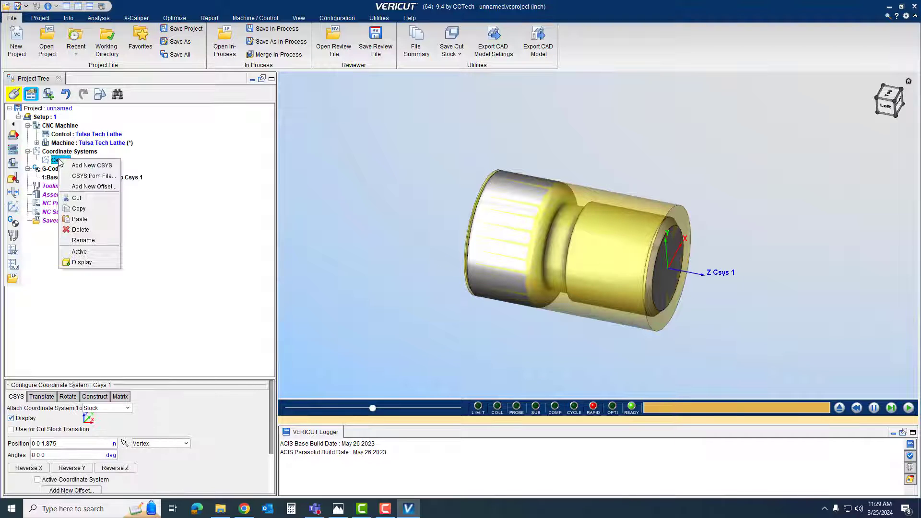
pyautogui.click(89, 240)
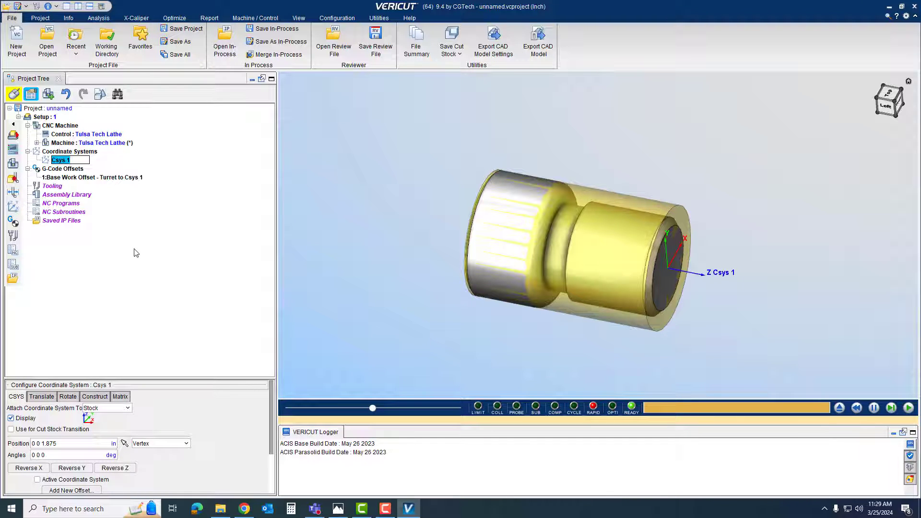
pyautogui.write('G54')
pyautogui.press('Return')
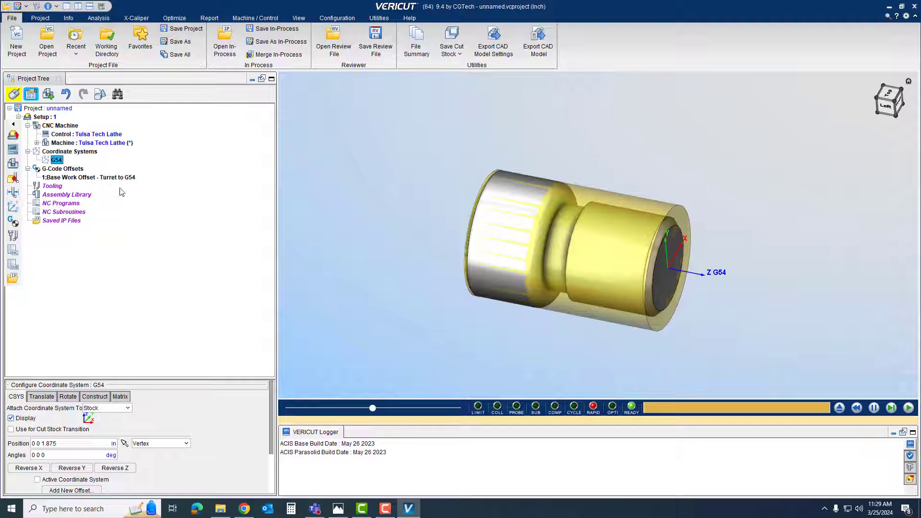
pyautogui.click(54, 187)
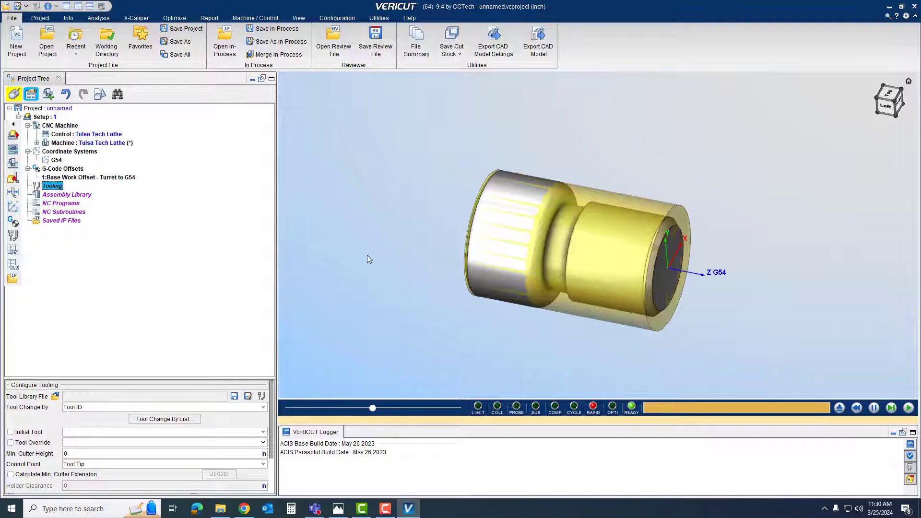
# In Tool Manager, open Programming Exercises Tools.tls from Desktop > Vericut > Programming Exercise 3
pyautogui.doubleClick(53, 188)
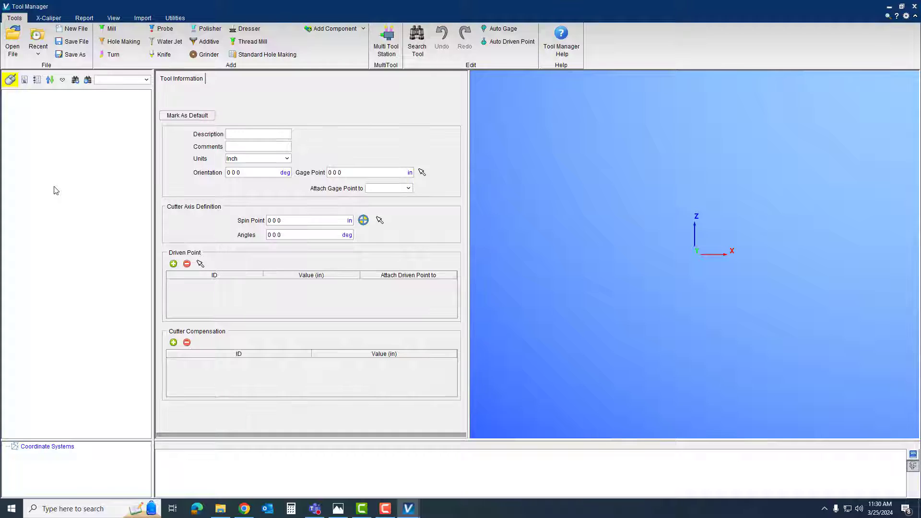
pyautogui.click(13, 44)
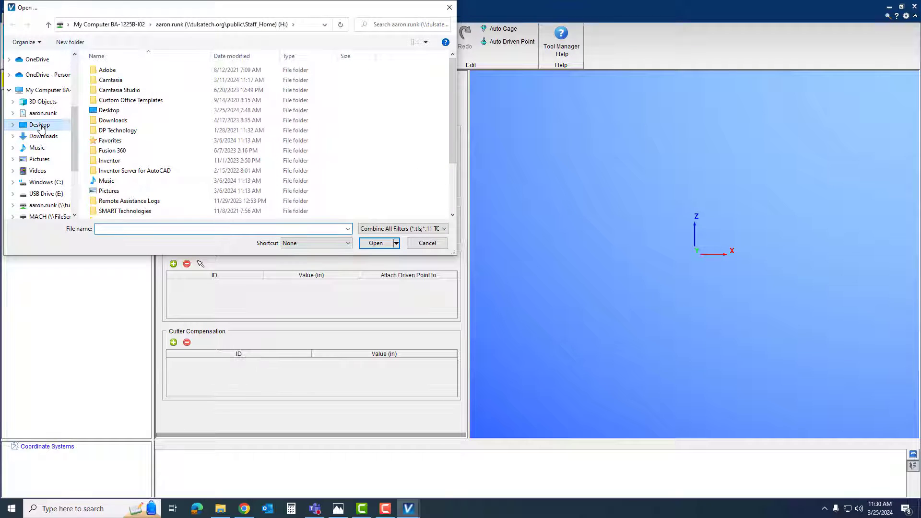
pyautogui.click(39, 124)
pyautogui.scroll(-8, 121, 194)
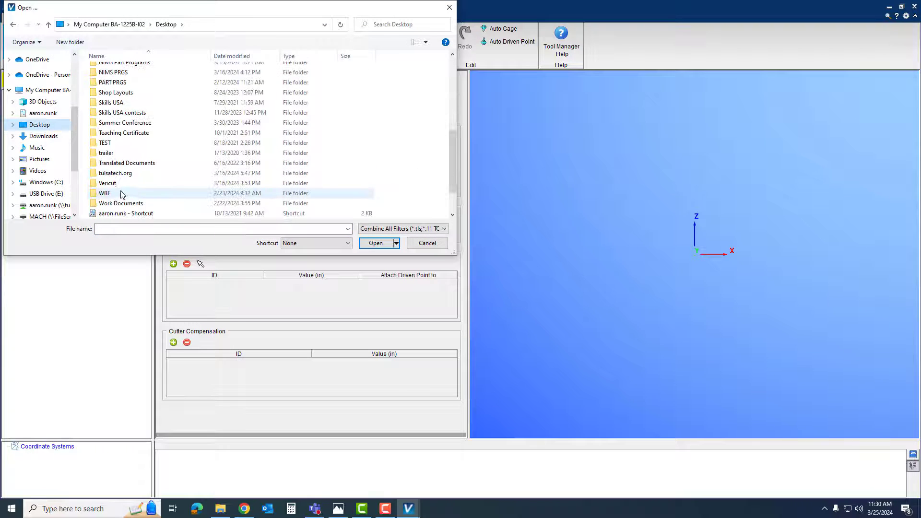
pyautogui.doubleClick(117, 184)
pyautogui.doubleClick(120, 163)
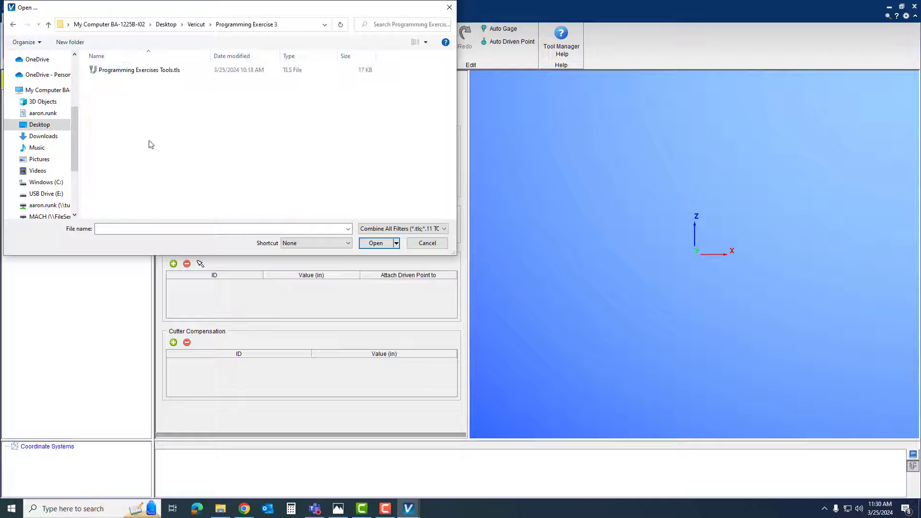
pyautogui.click(147, 71)
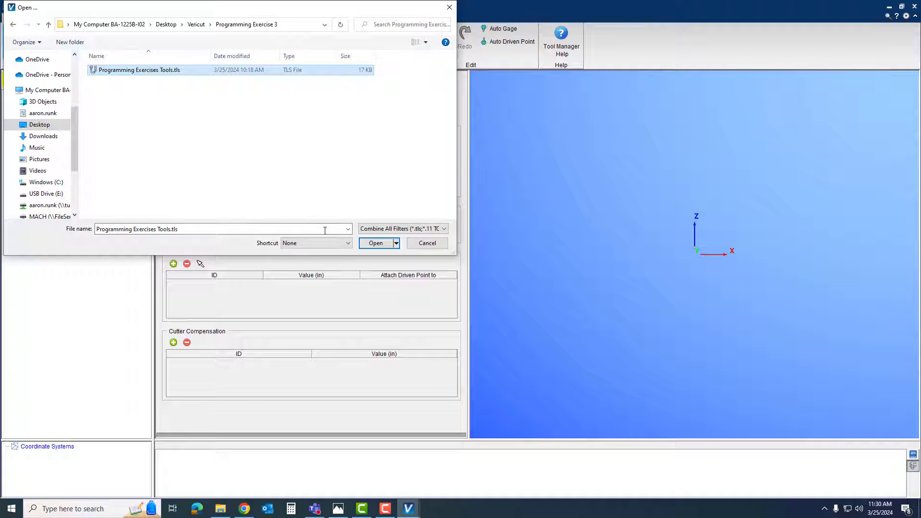
pyautogui.click(377, 244)
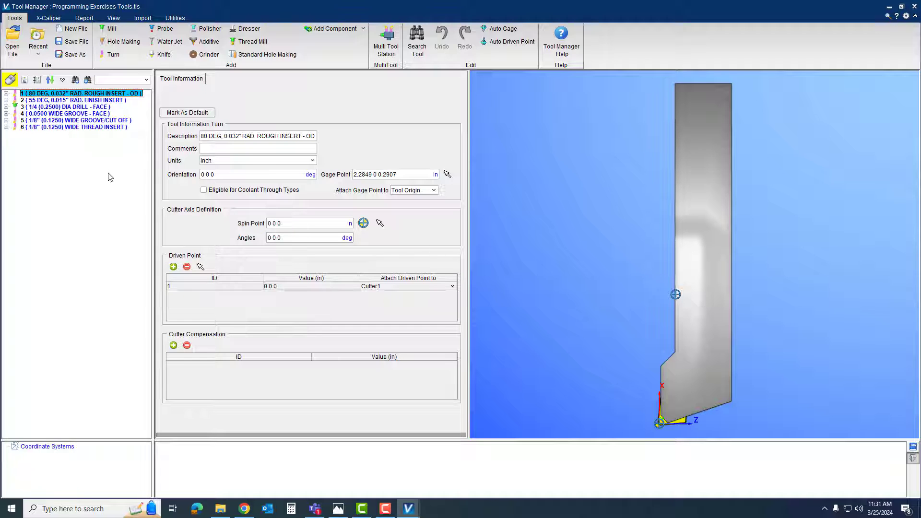
pyautogui.click(220, 508)
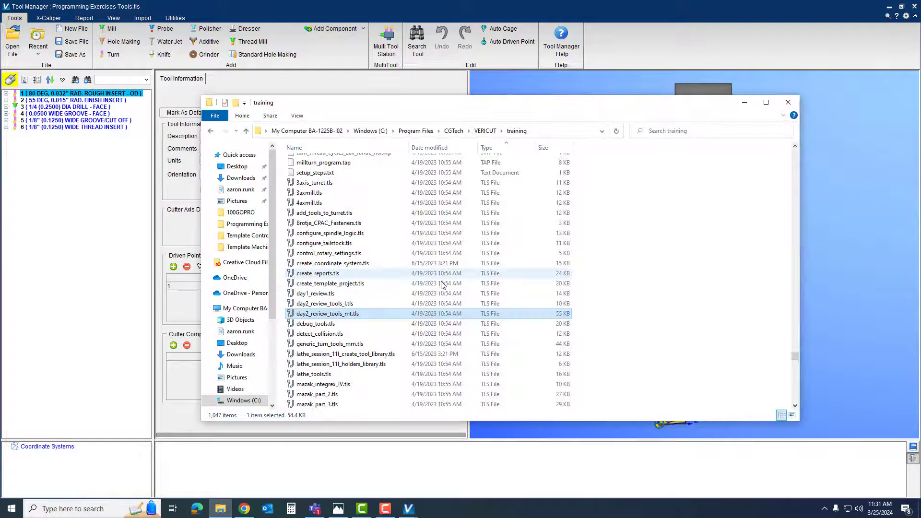
pyautogui.click(525, 128)
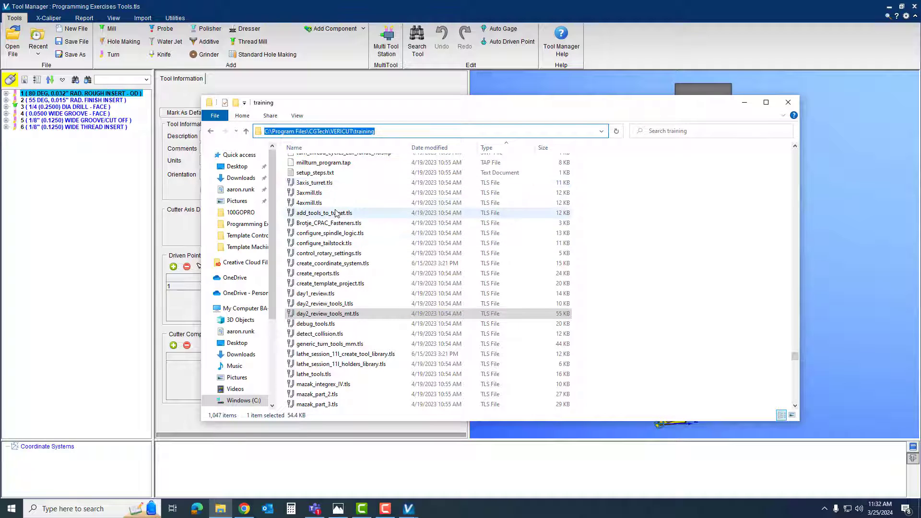
pyautogui.scroll(-4, 345, 335)
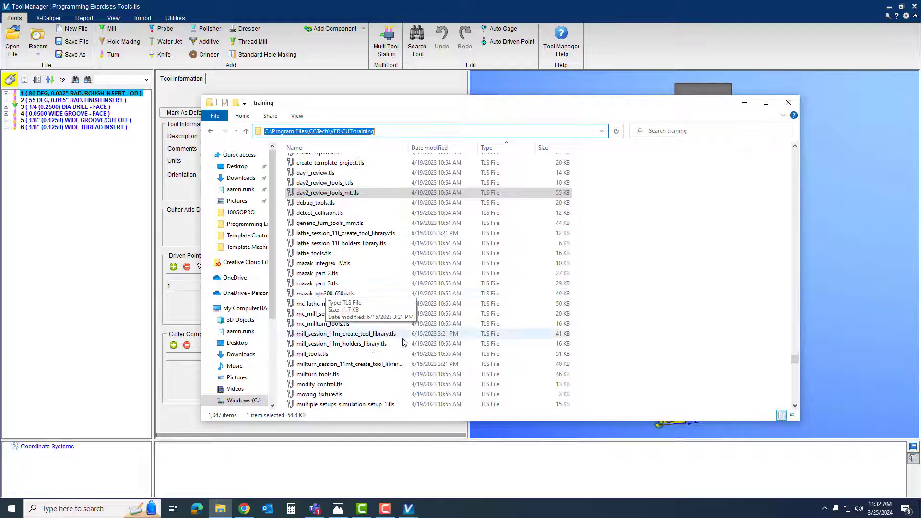
pyautogui.scroll(-2, 403, 342)
pyautogui.hotkey('alt', 'Tab')
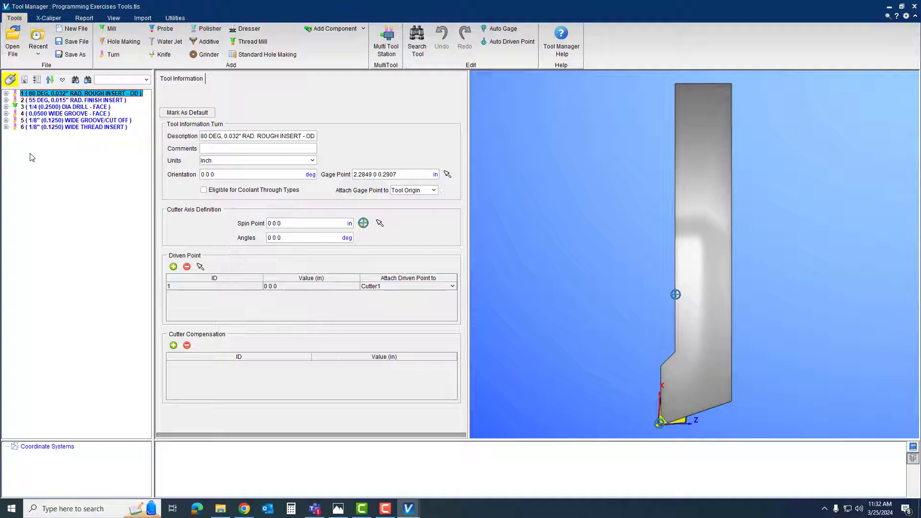
# Inspect the wide groove, 55° finish and wide thread tools' driven points, then close Tool Manager
pyautogui.click(27, 121)
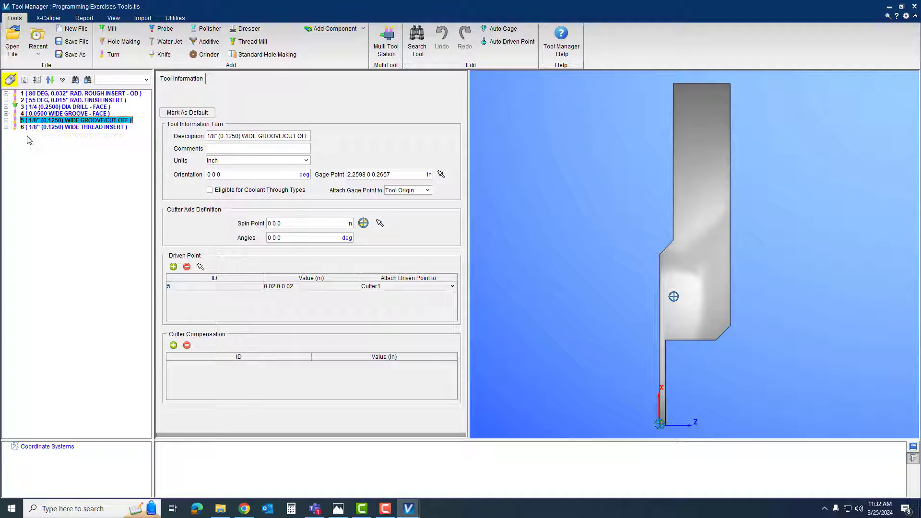
pyautogui.click(187, 287)
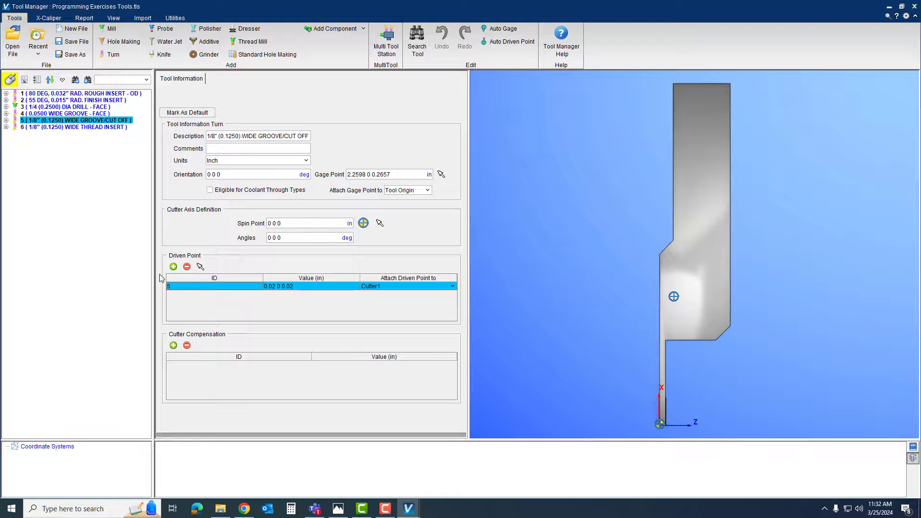
pyautogui.click(40, 100)
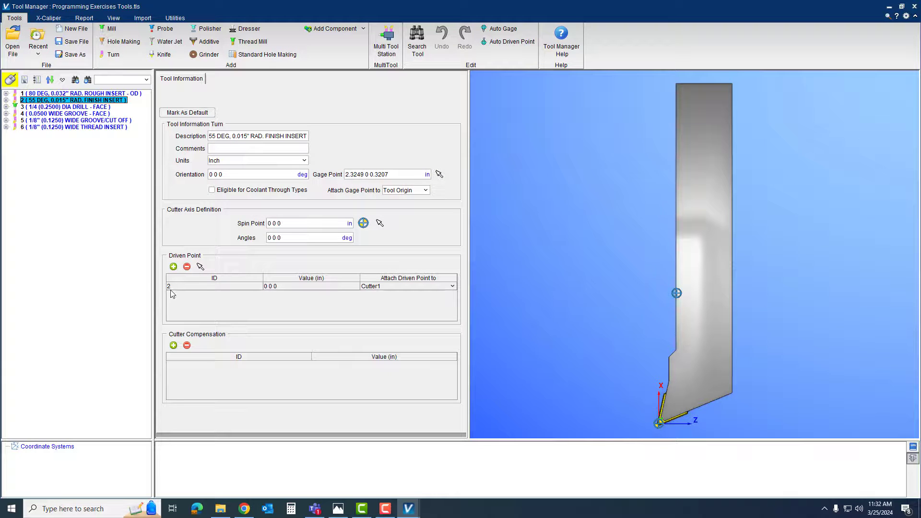
pyautogui.click(59, 120)
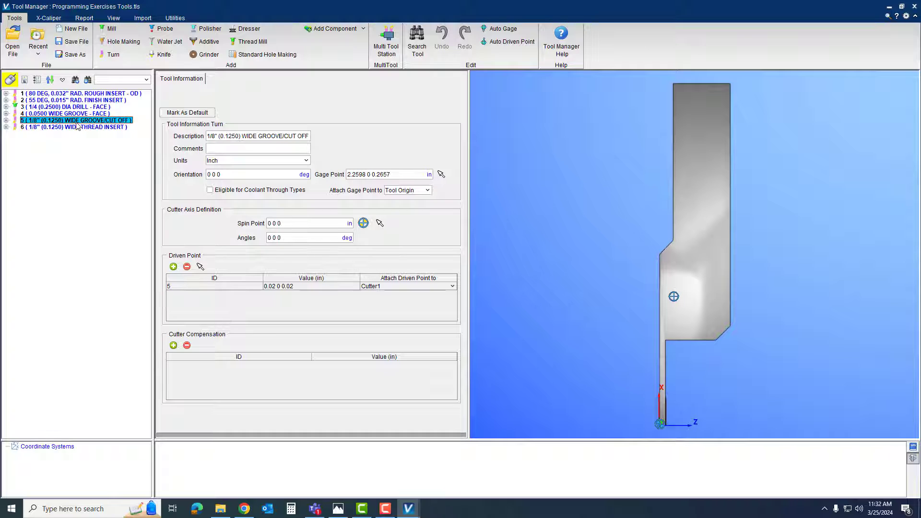
pyautogui.click(77, 127)
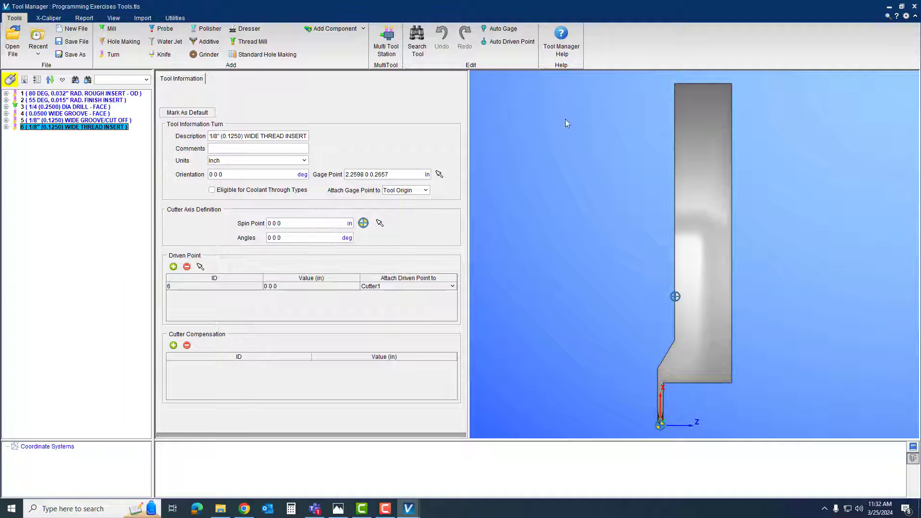
pyautogui.click(915, 7)
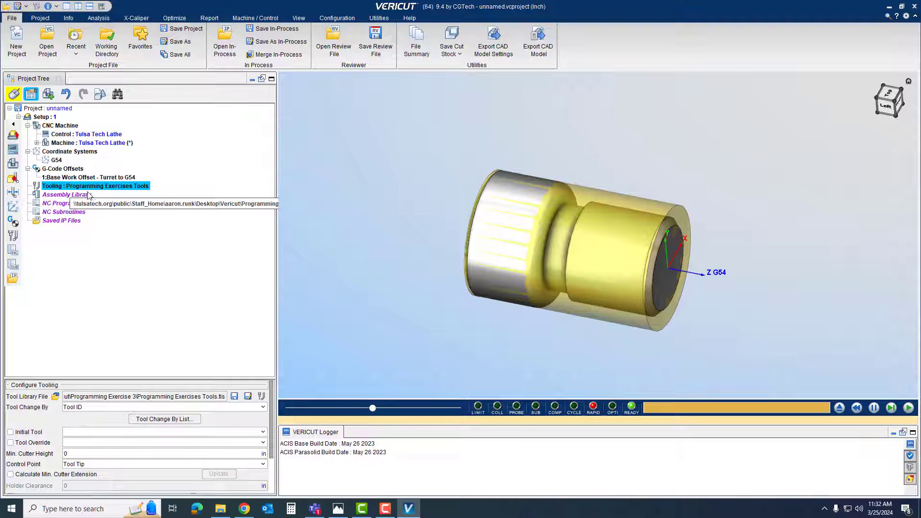
# Add PROGRAMMING EXERCISE 3.txt from Desktop > Vericut > Programming Exercise 3 under NC Programs
pyautogui.click(69, 195)
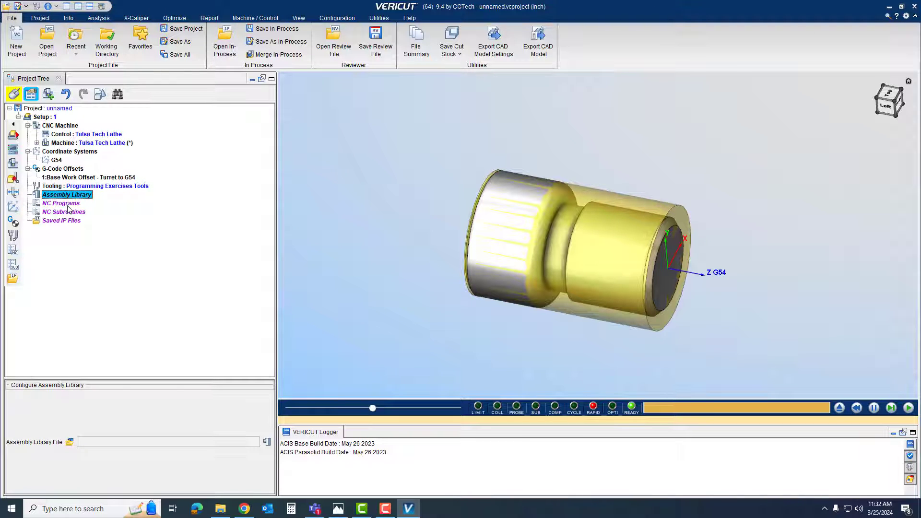
pyautogui.click(67, 204)
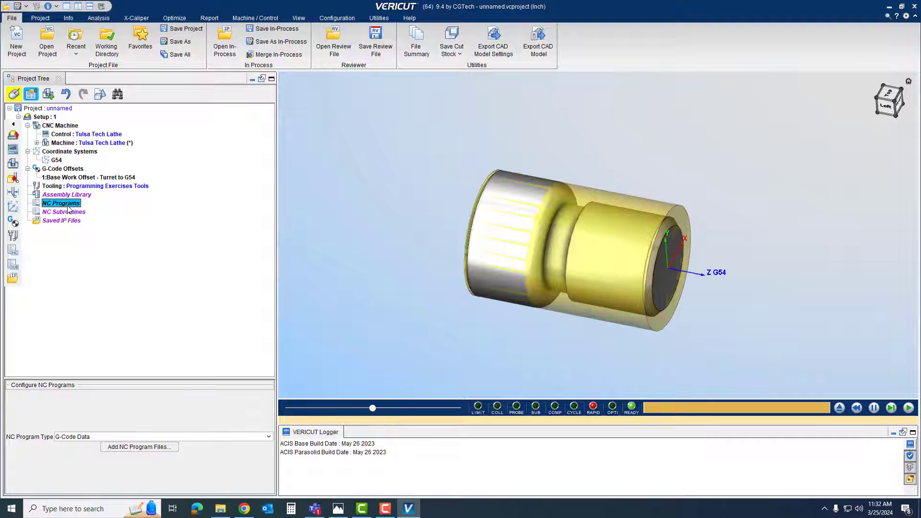
pyautogui.click(128, 447)
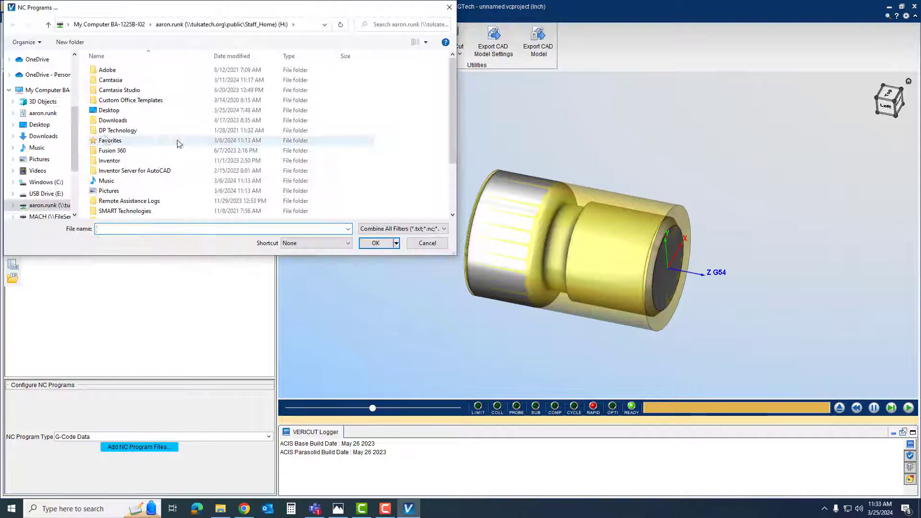
pyautogui.click(39, 125)
pyautogui.scroll(-10, 183, 152)
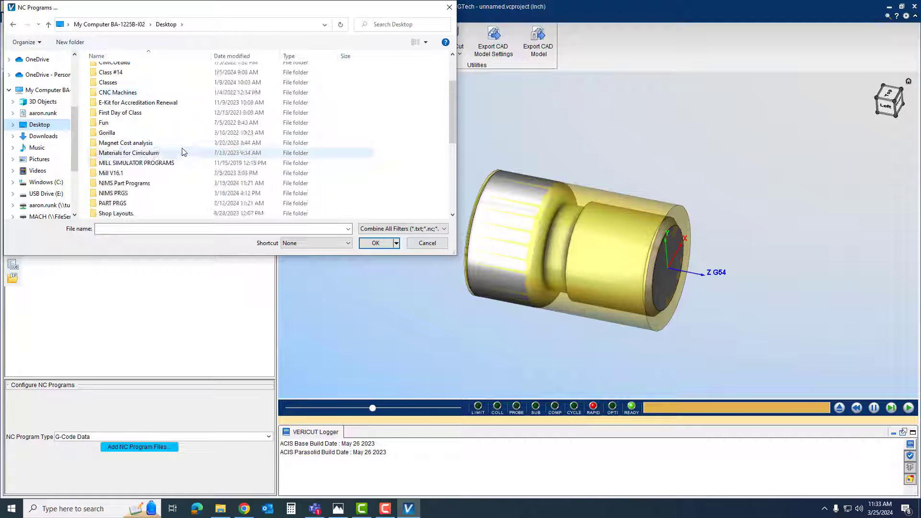
pyautogui.click(116, 153)
pyautogui.doubleClick(116, 154)
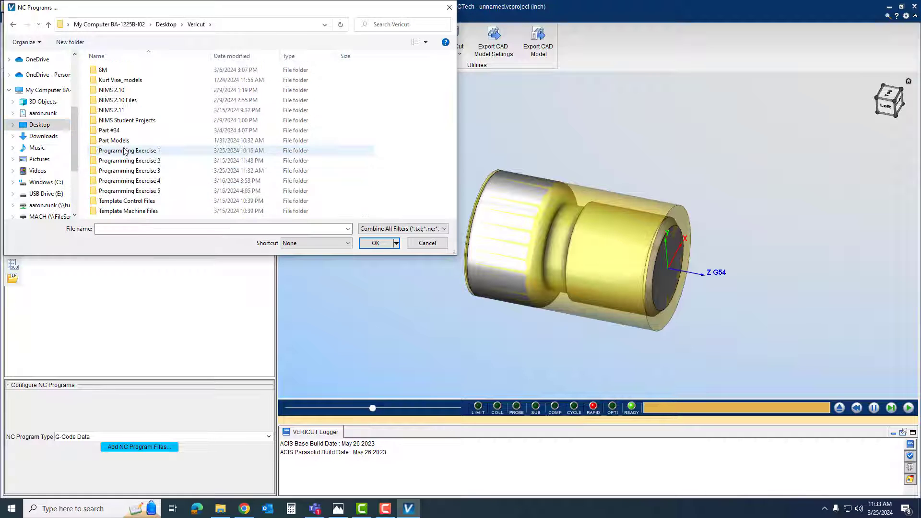
pyautogui.doubleClick(139, 170)
pyautogui.click(143, 71)
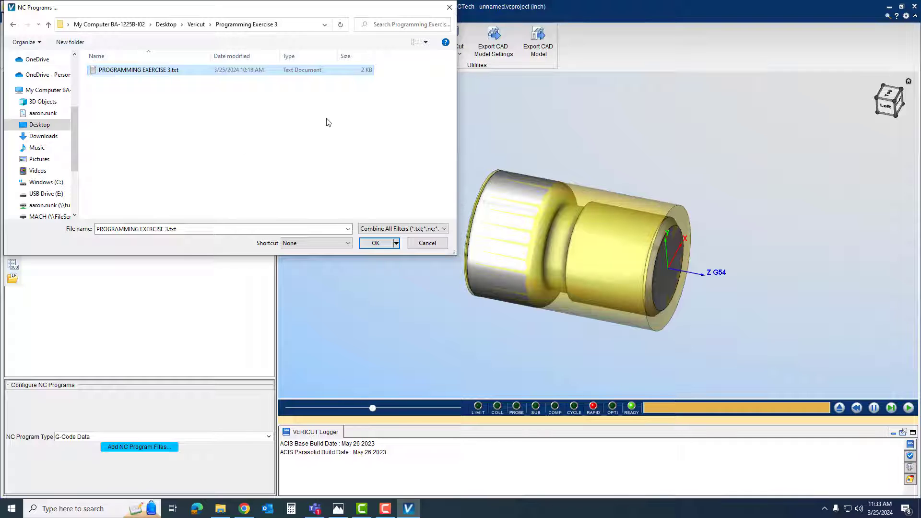
pyautogui.click(376, 243)
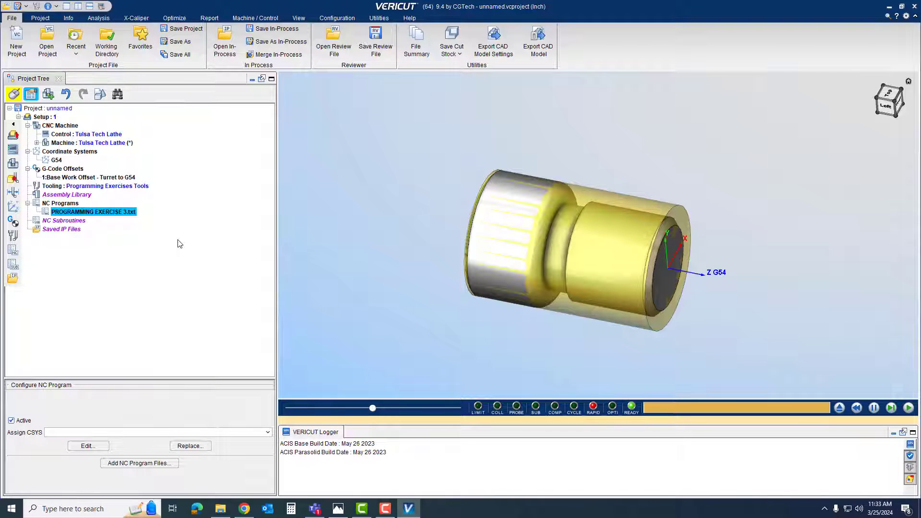
# Show the part from its left side and slow the animation speed to its minimum
pyautogui.scroll(-2, 824, 353)
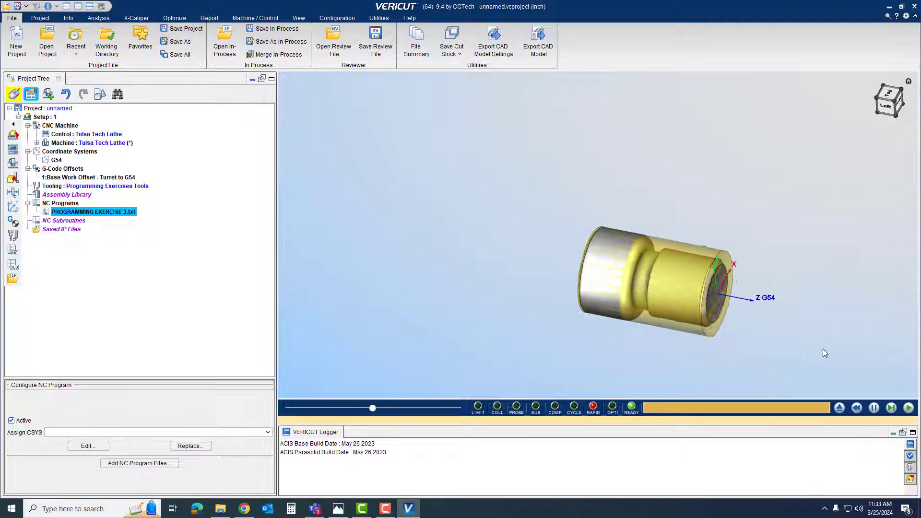
pyautogui.scroll(4, 822, 350)
pyautogui.scroll(-5, 823, 350)
pyautogui.moveTo(804, 339); pyautogui.dragTo(648, 311, button='middle')
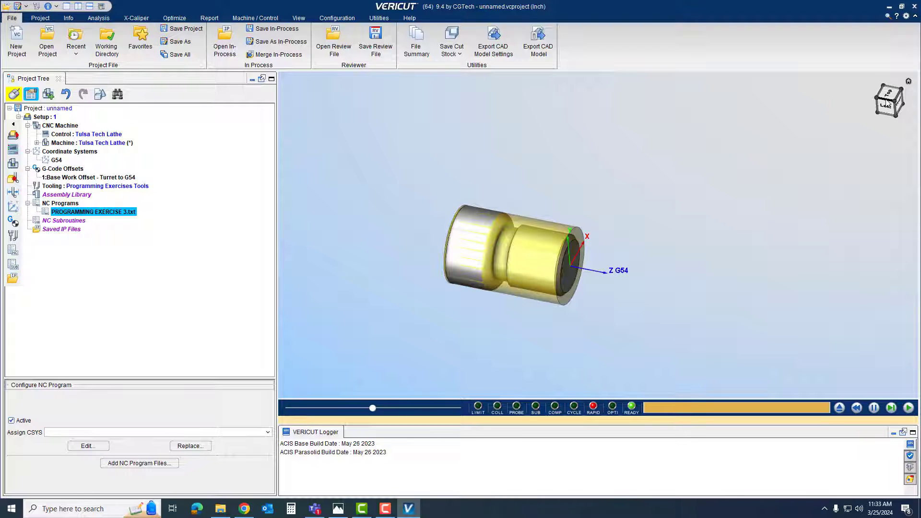
pyautogui.click(888, 103)
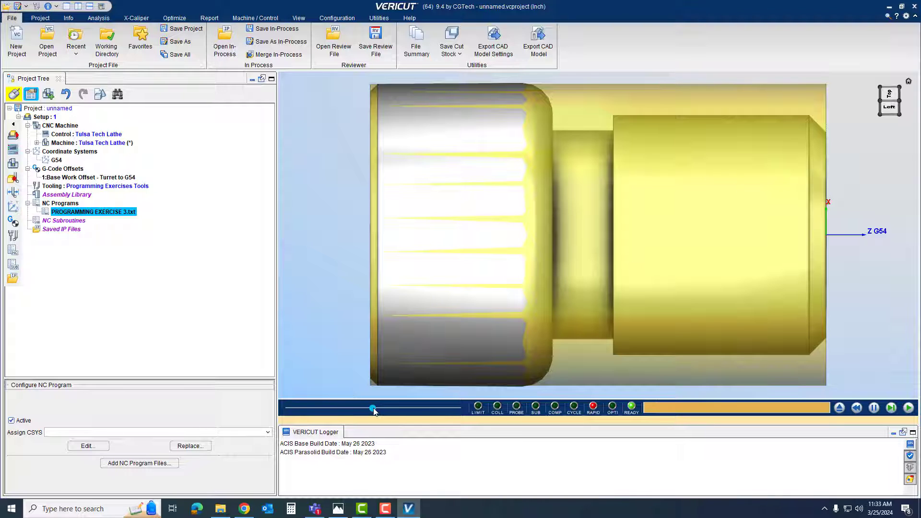
pyautogui.moveTo(373, 407)
pyautogui.moveTo(372, 408); pyautogui.dragTo(286, 408)
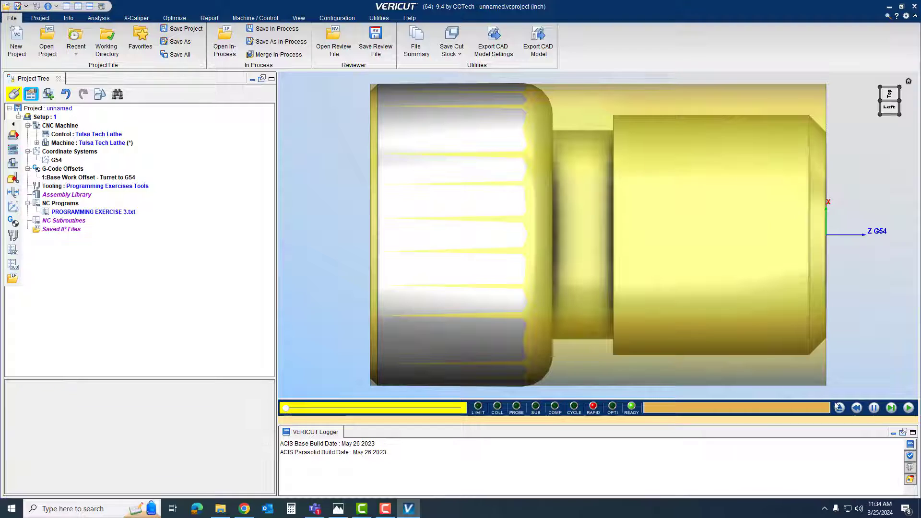
# Run the Exercise 3 simulation to the end and review the logged Tool 2 feed-rate warnings
pyautogui.click(908, 408)
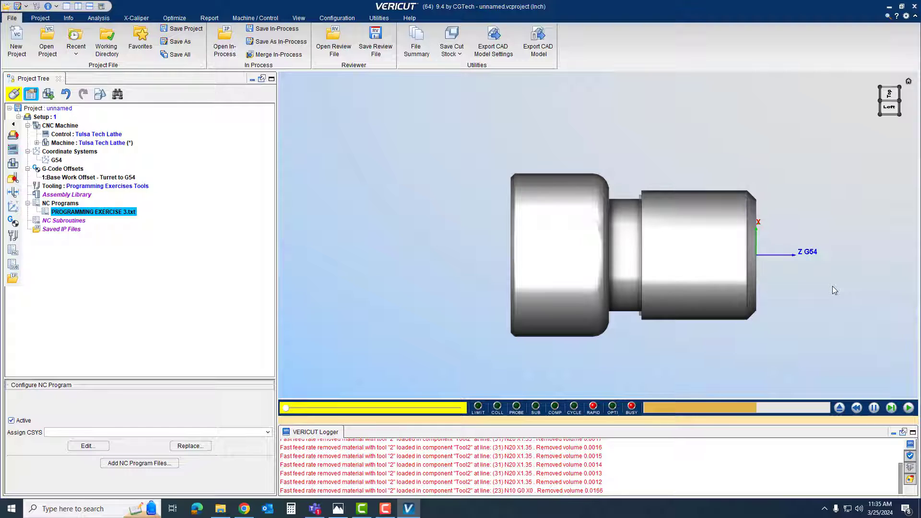
pyautogui.moveTo(752, 252); pyautogui.dragTo(688, 264, button='middle')
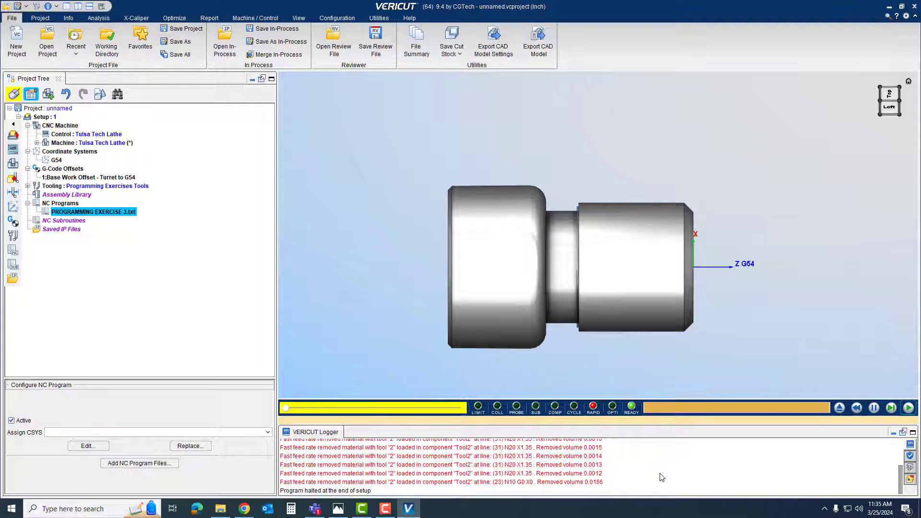
pyautogui.scroll(10, 661, 477)
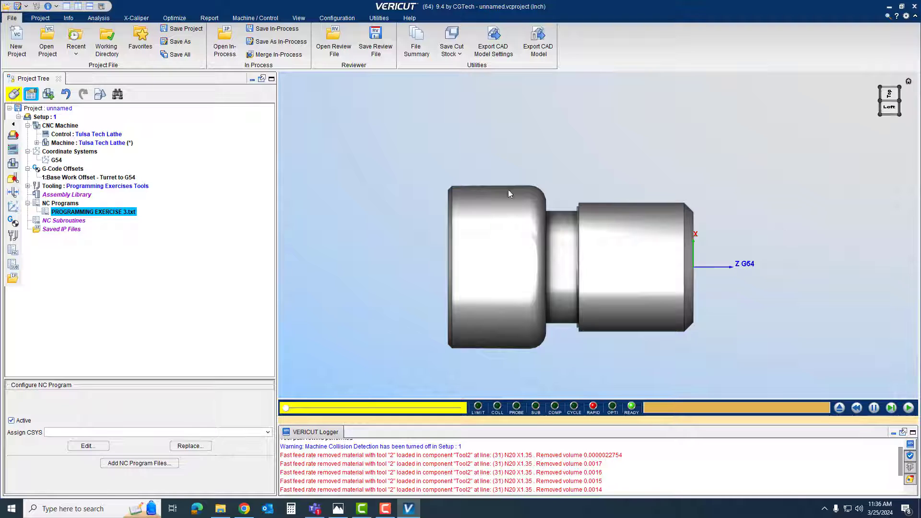
# Run AUTO-DIFF with 0.004 gouge and excess tolerances, revealing 10 gouges (max 0.294952)
pyautogui.click(98, 21)
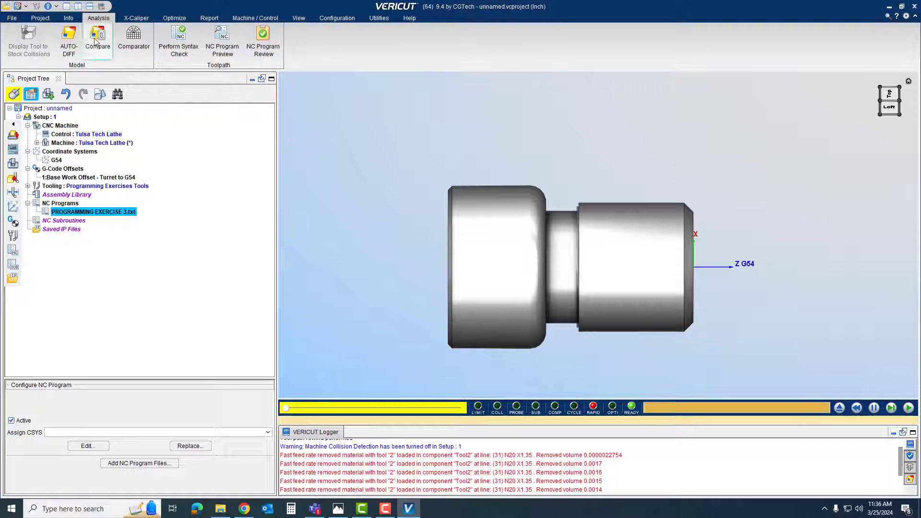
pyautogui.click(96, 42)
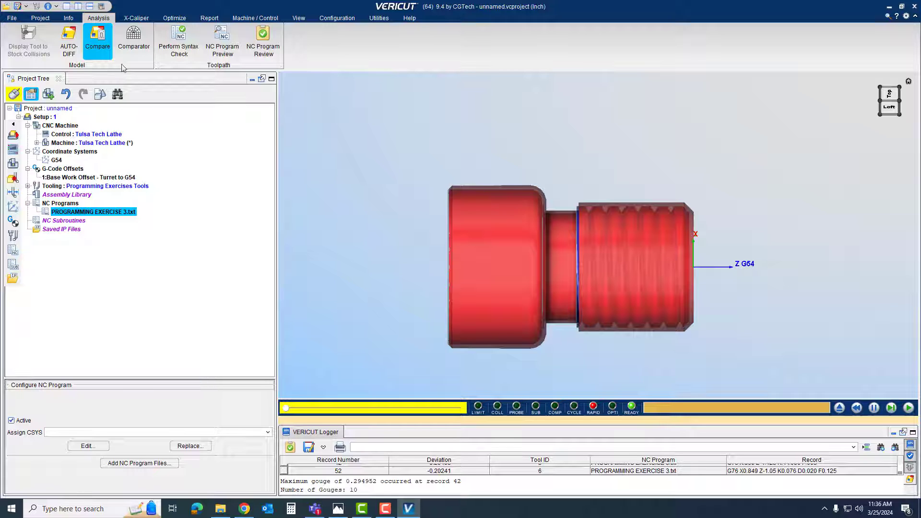
pyautogui.click(66, 52)
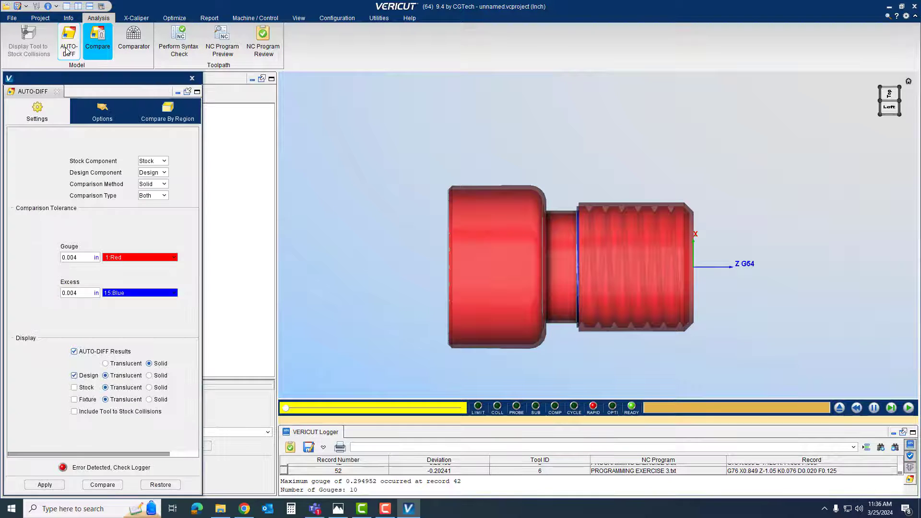
pyautogui.moveTo(107, 79); pyautogui.dragTo(154, 27)
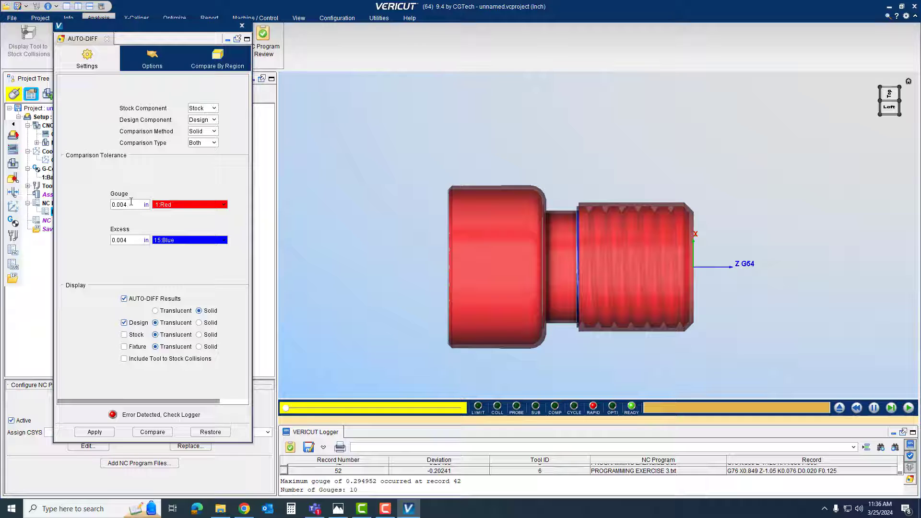
pyautogui.moveTo(130, 205); pyautogui.dragTo(115, 206)
pyautogui.click(131, 239)
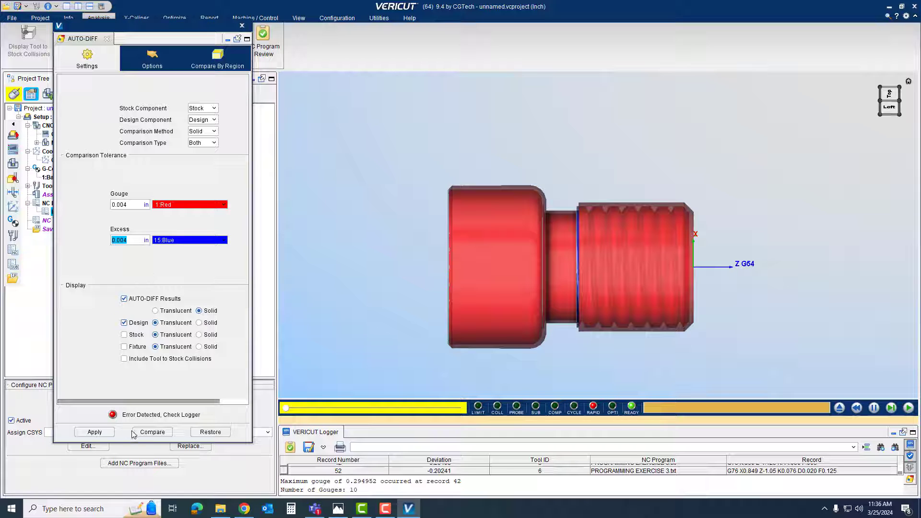
pyautogui.click(148, 433)
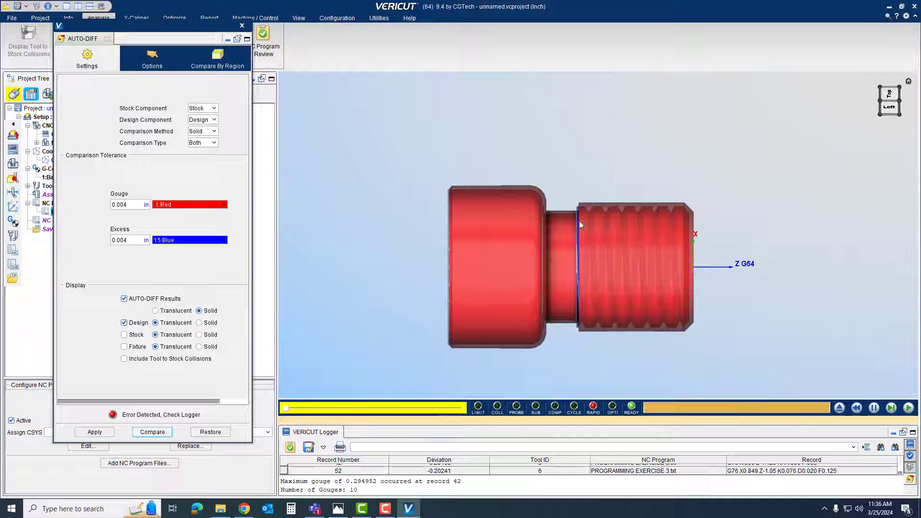
pyautogui.scroll(2, 579, 220)
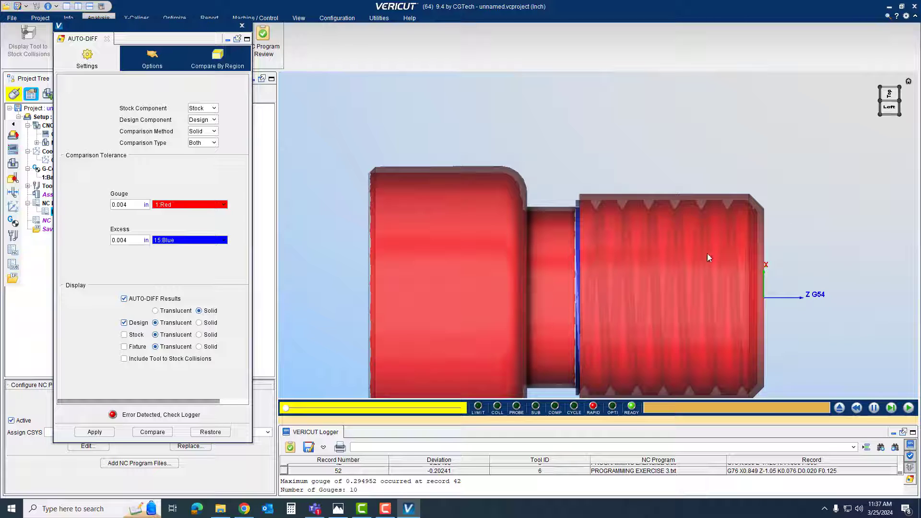
pyautogui.moveTo(707, 253); pyautogui.dragTo(712, 281, button='middle')
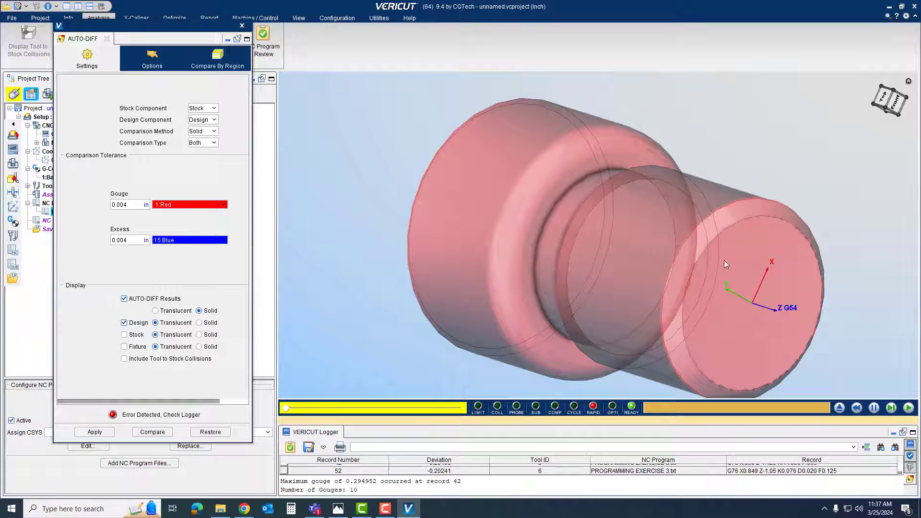
# Close AUTO-DIFF and clear the comparison results so the part shows plain grey
pyautogui.click(241, 27)
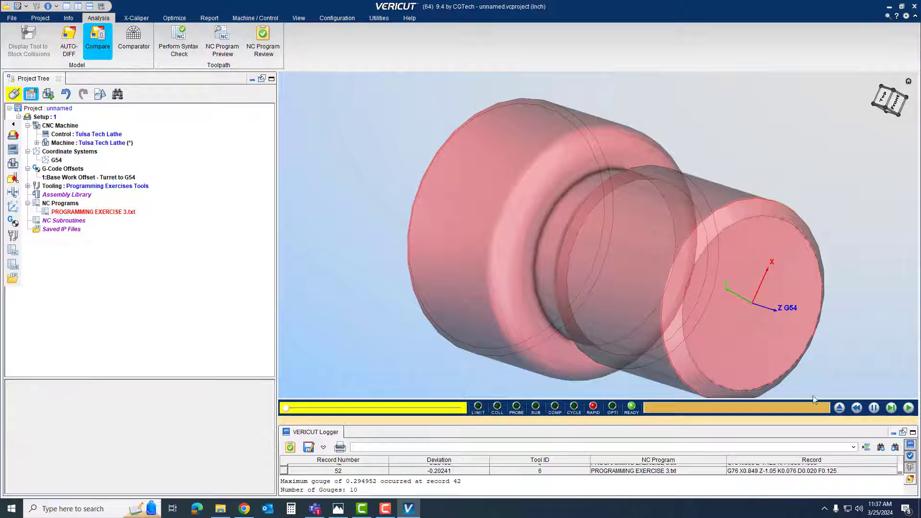
pyautogui.click(838, 409)
pyautogui.click(436, 258)
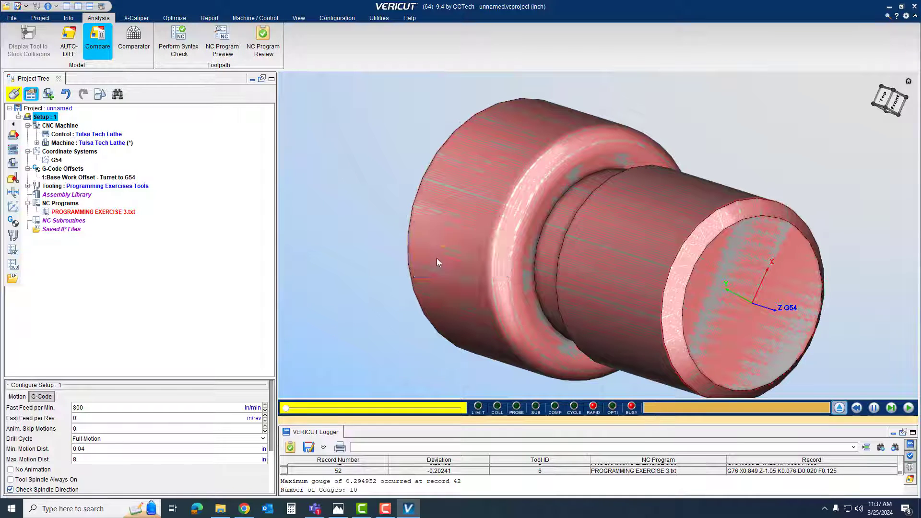
pyautogui.moveTo(598, 309); pyautogui.dragTo(665, 300, button='middle')
pyautogui.scroll(-3, 683, 317)
pyautogui.moveTo(669, 347); pyautogui.dragTo(666, 263, button='middle')
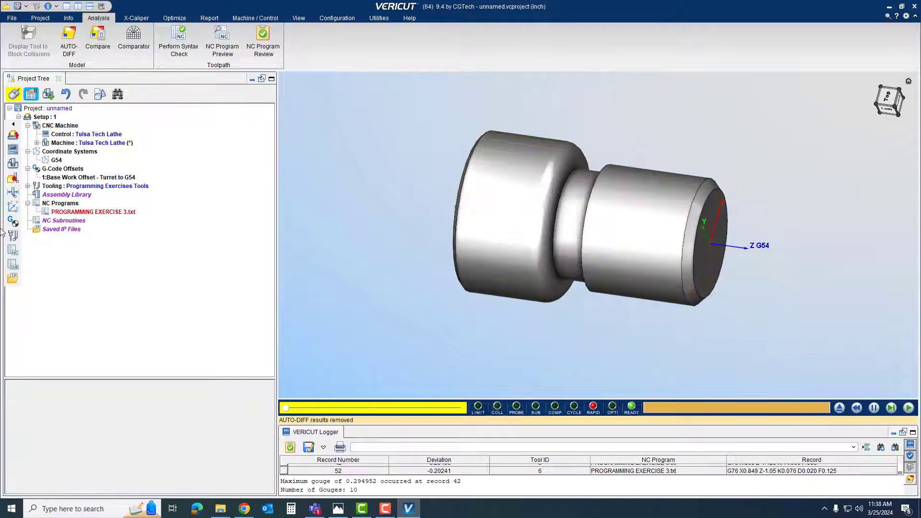
pyautogui.doubleClick(102, 212)
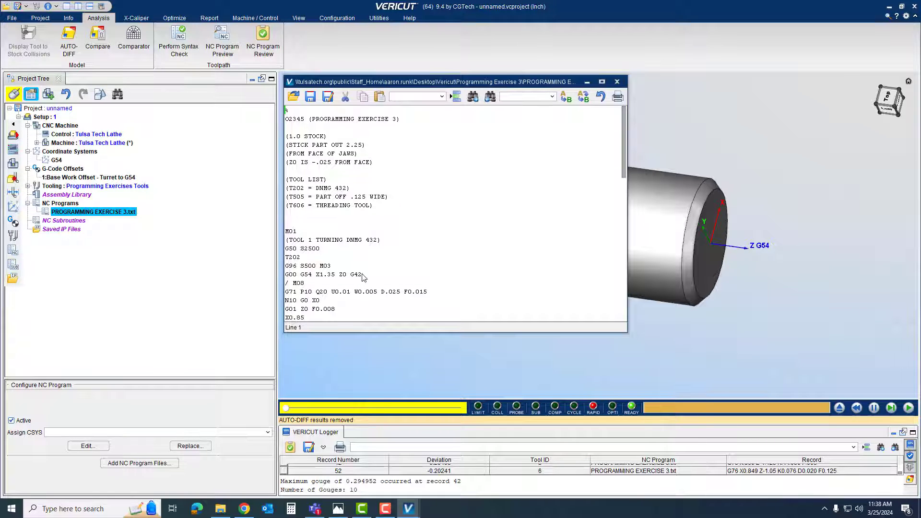
pyautogui.moveTo(362, 275); pyautogui.dragTo(349, 277)
pyautogui.scroll(-3, 369, 300)
pyautogui.scroll(-2, 372, 298)
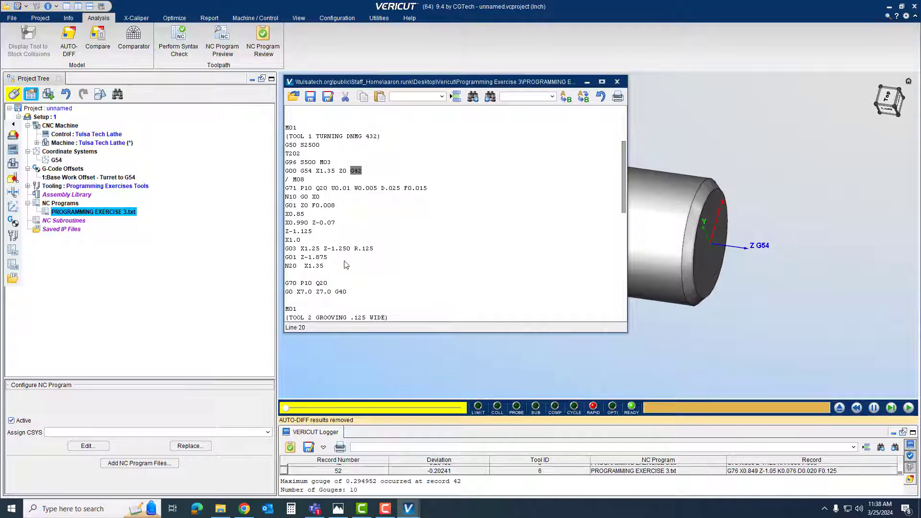
pyautogui.scroll(5, 355, 263)
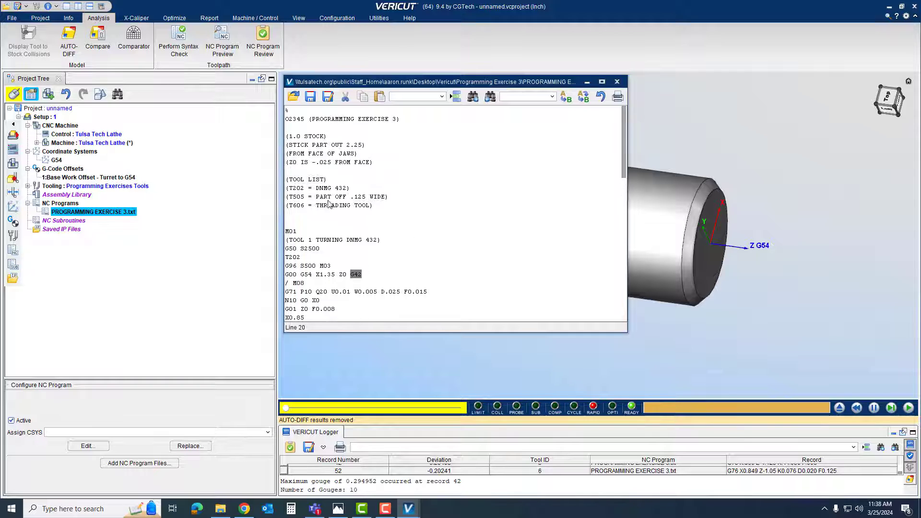
pyautogui.click(617, 82)
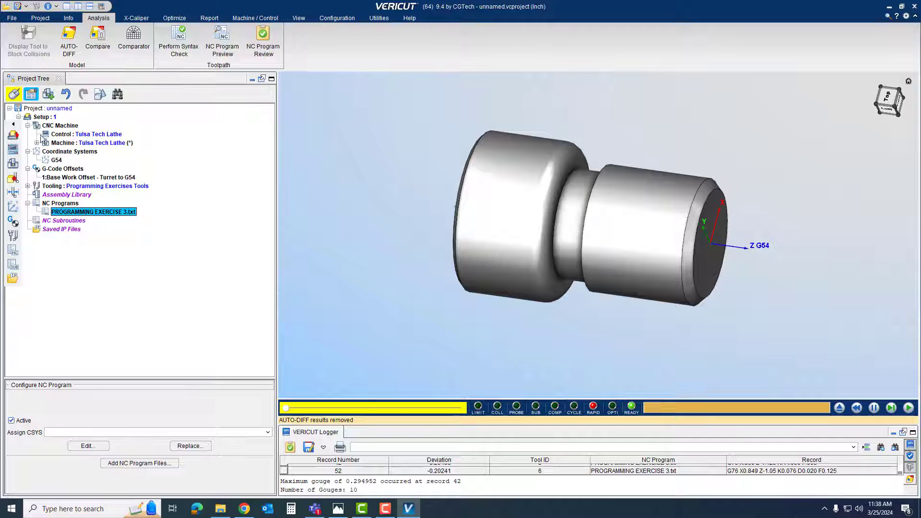
# Set Setup 1's Process Cutter Comp. to On - Default to Full Radius, then begin a model reset
pyautogui.click(44, 118)
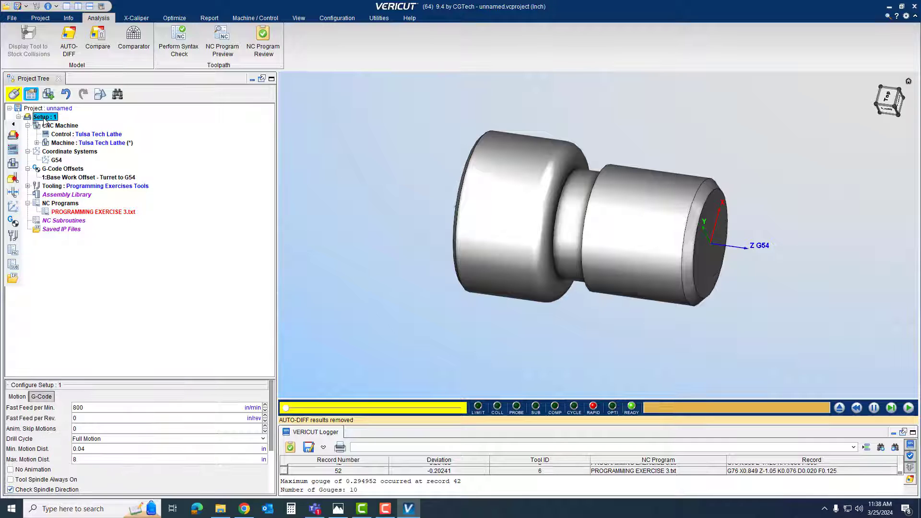
pyautogui.click(41, 398)
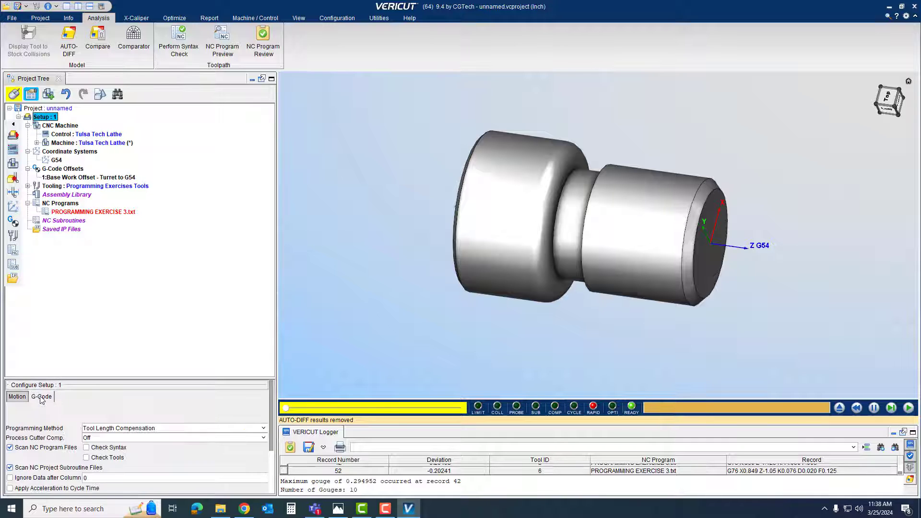
pyautogui.click(111, 438)
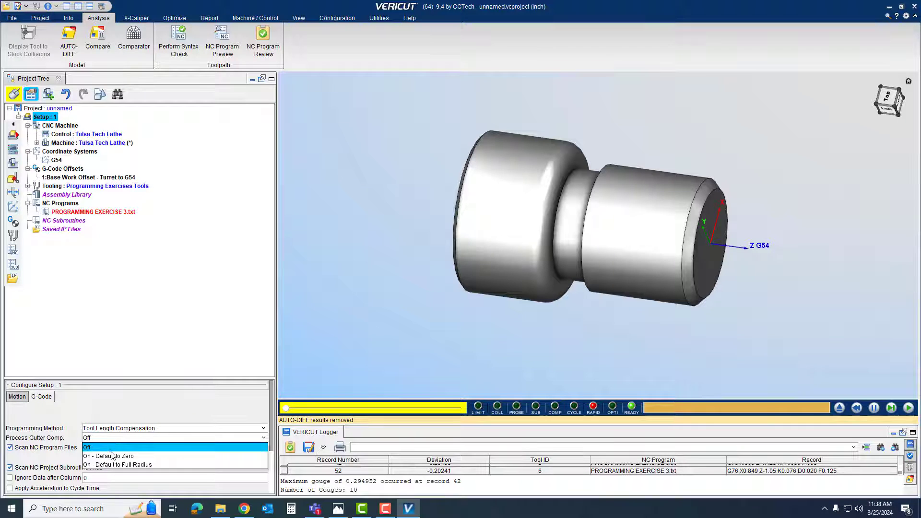
pyautogui.click(160, 465)
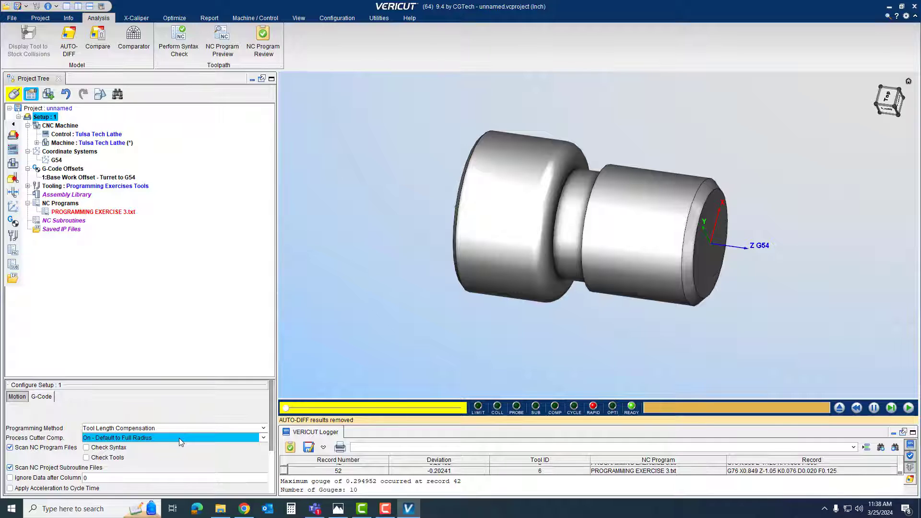
pyautogui.click(838, 409)
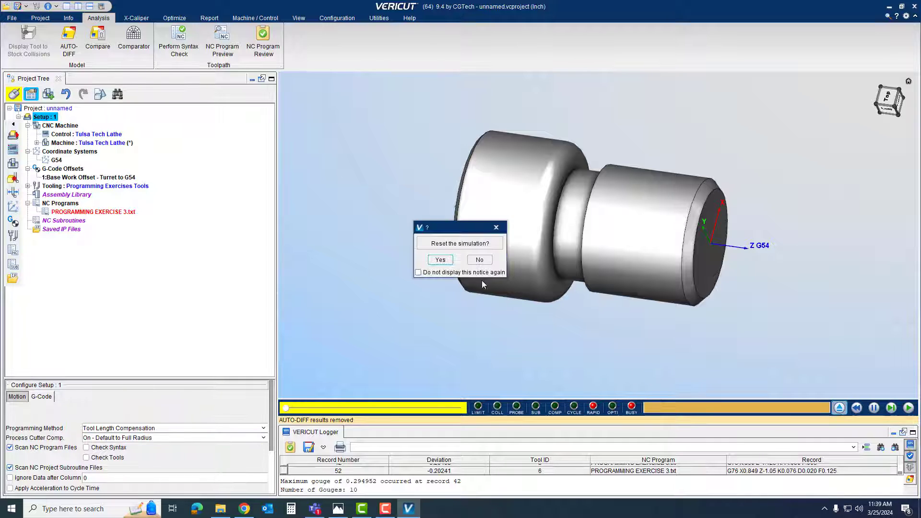
# Confirm the reset, frame the part in the Left view, and play the program to the end
pyautogui.click(440, 261)
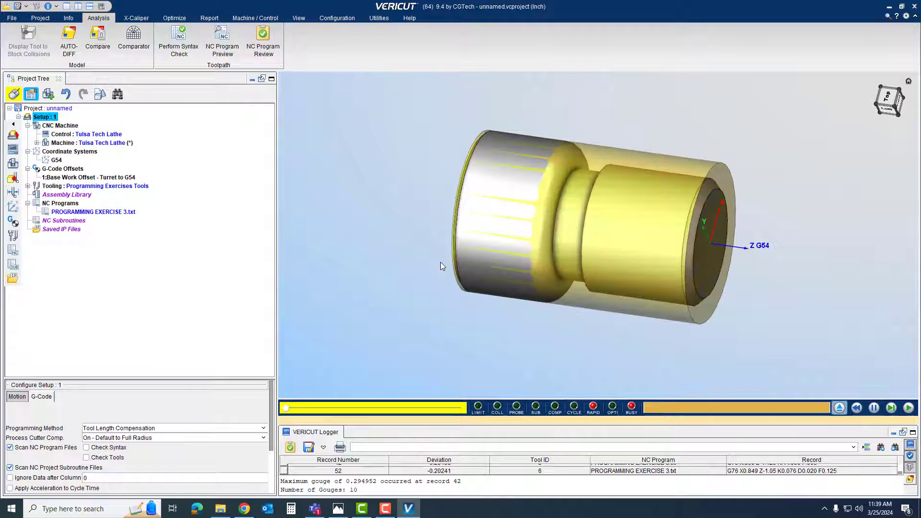
pyautogui.click(886, 108)
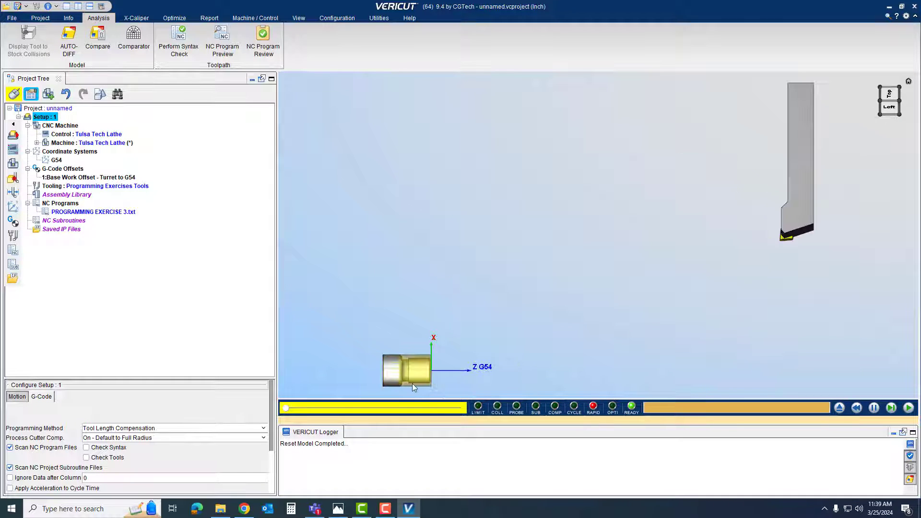
pyautogui.scroll(10, 564, 279)
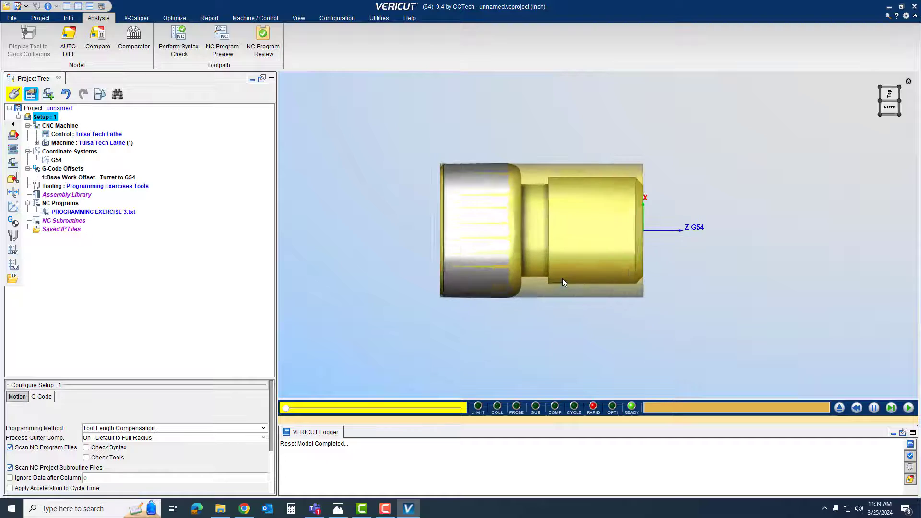
pyautogui.moveTo(541, 249); pyautogui.dragTo(567, 266, button='middle')
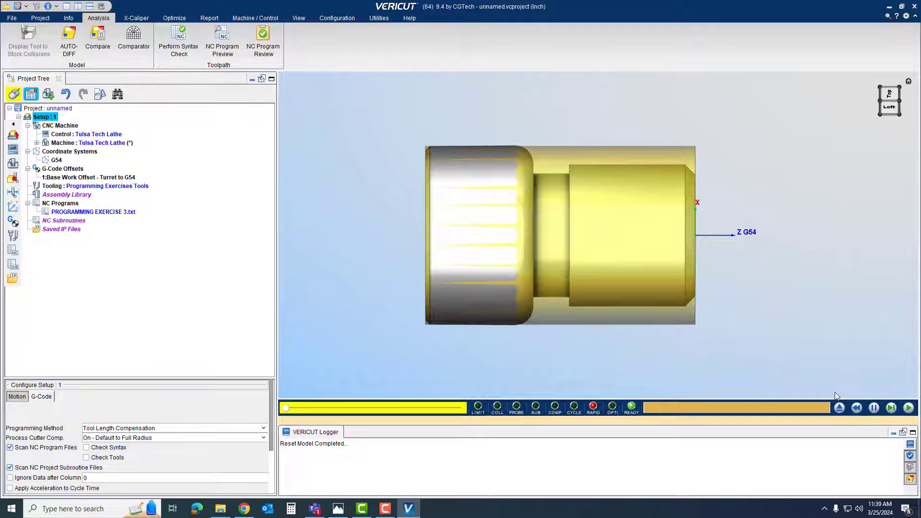
pyautogui.click(908, 408)
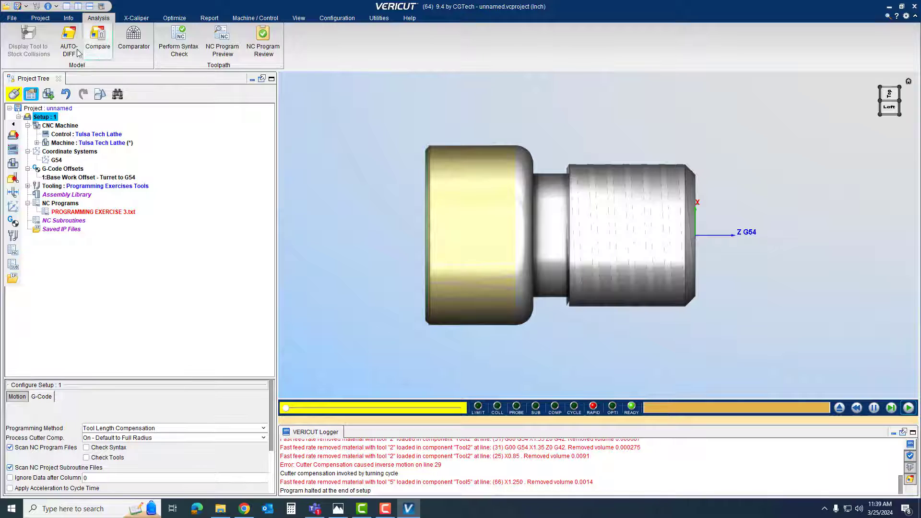
# Compare the new cut against the design, then reset the model back to raw stock
pyautogui.click(99, 40)
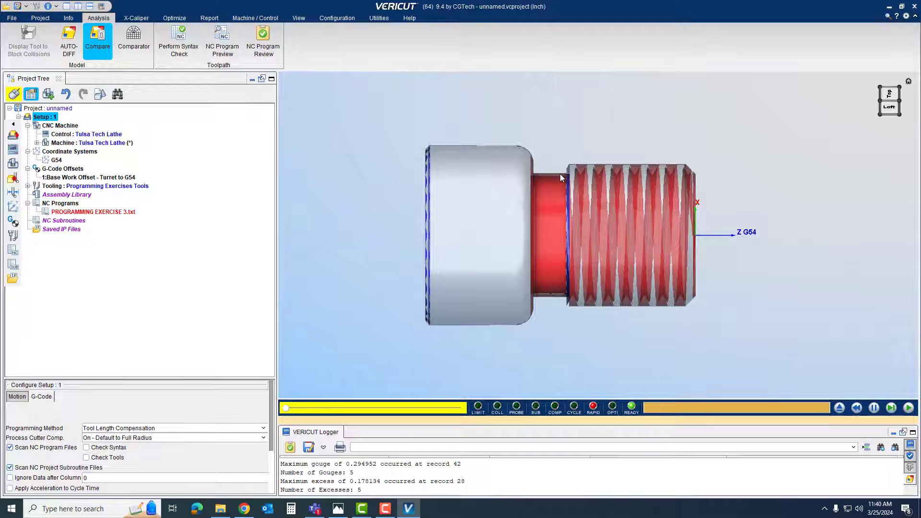
pyautogui.click(838, 409)
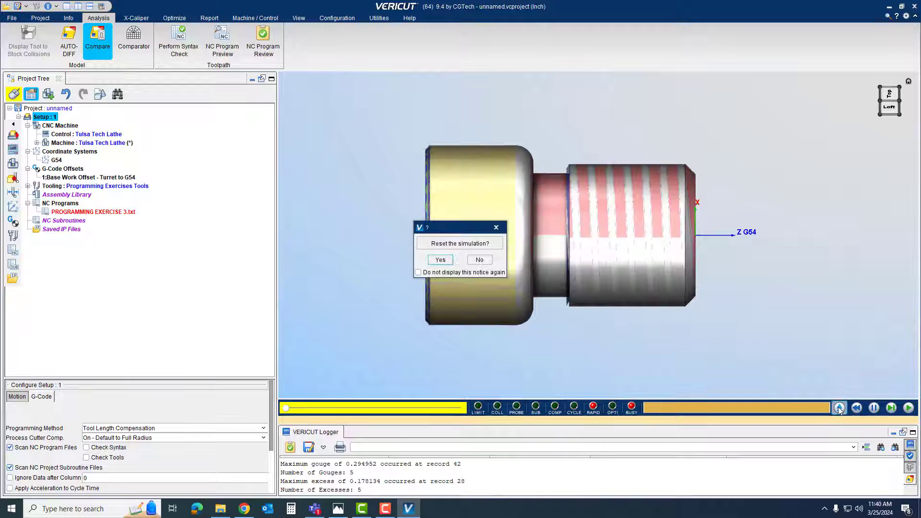
pyautogui.click(441, 260)
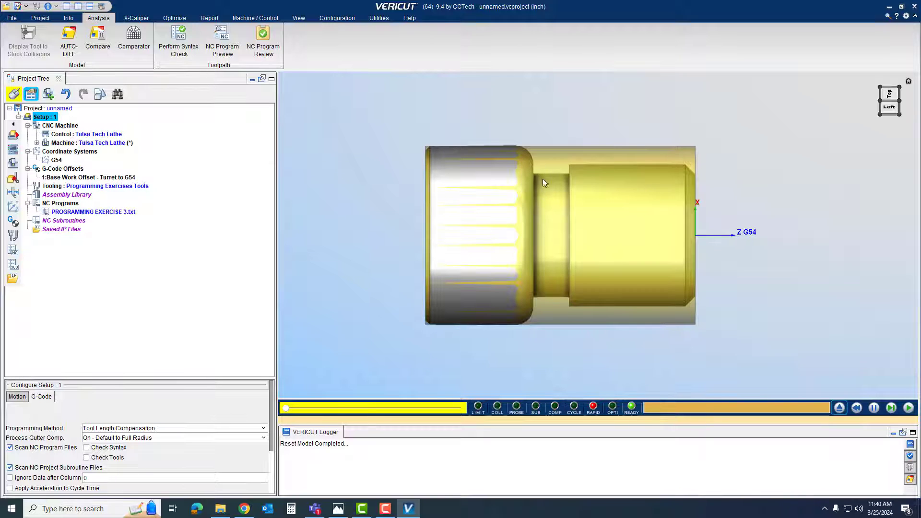
# Open Tool Manager on the 1/8" wide groove/cut-off tool and zoom in on its tip
pyautogui.doubleClick(101, 186)
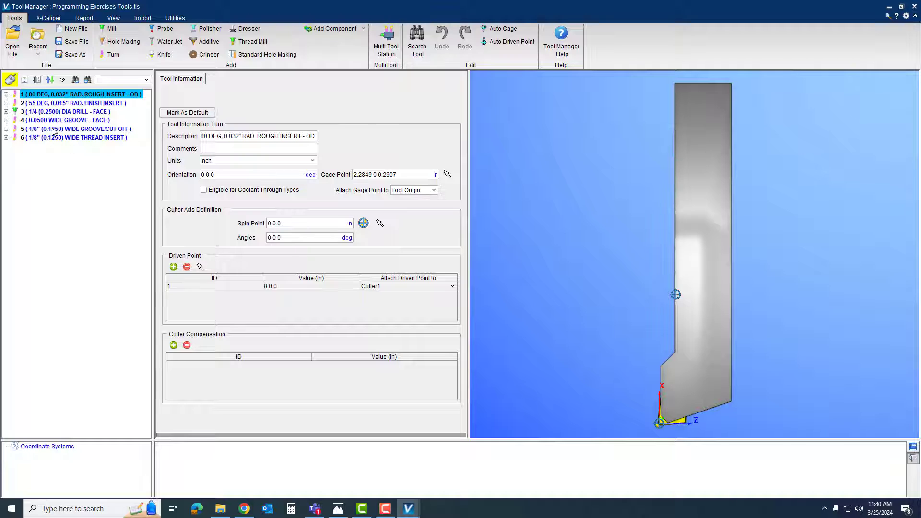
pyautogui.click(53, 129)
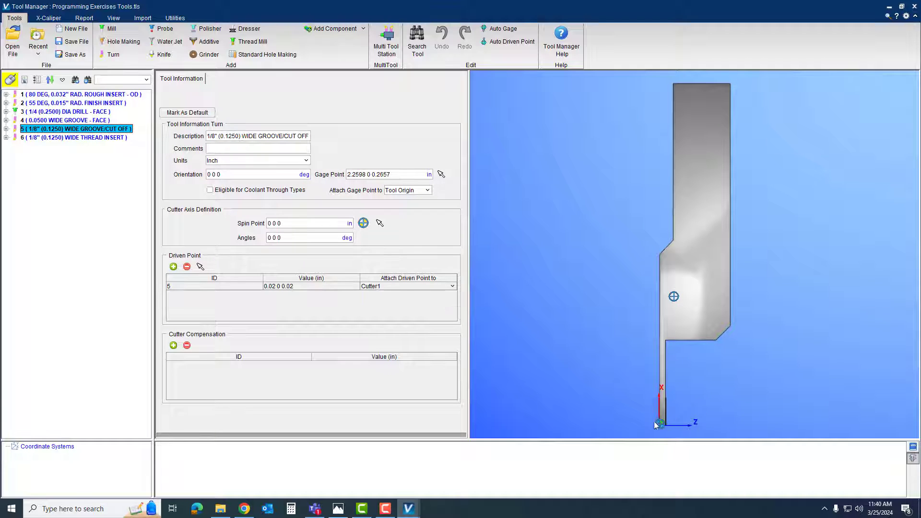
pyautogui.scroll(5, 654, 422)
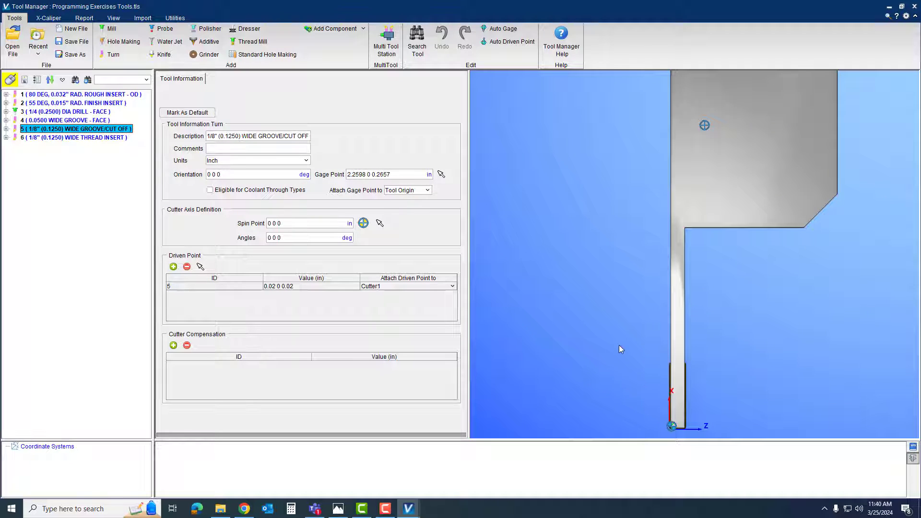
pyautogui.moveTo(618, 344); pyautogui.dragTo(725, 437)
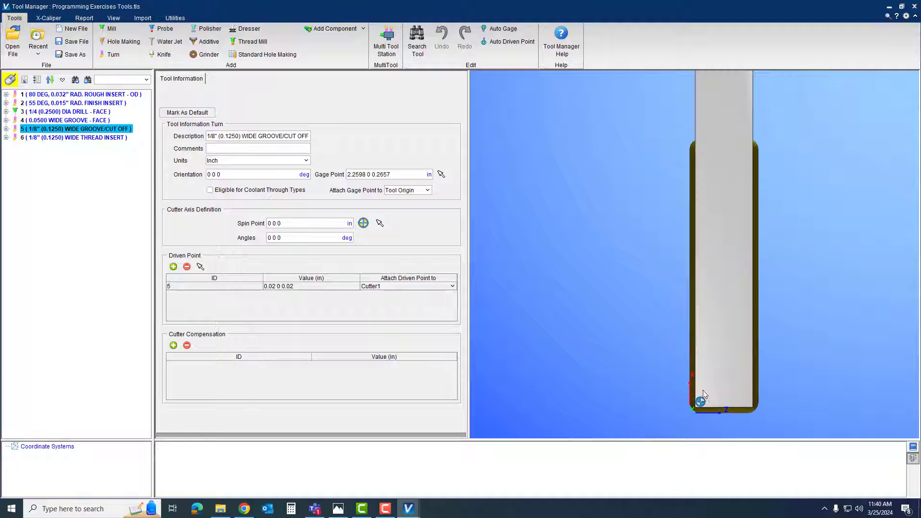
pyautogui.moveTo(707, 403); pyautogui.dragTo(686, 328, button='middle')
pyautogui.scroll(5, 685, 328)
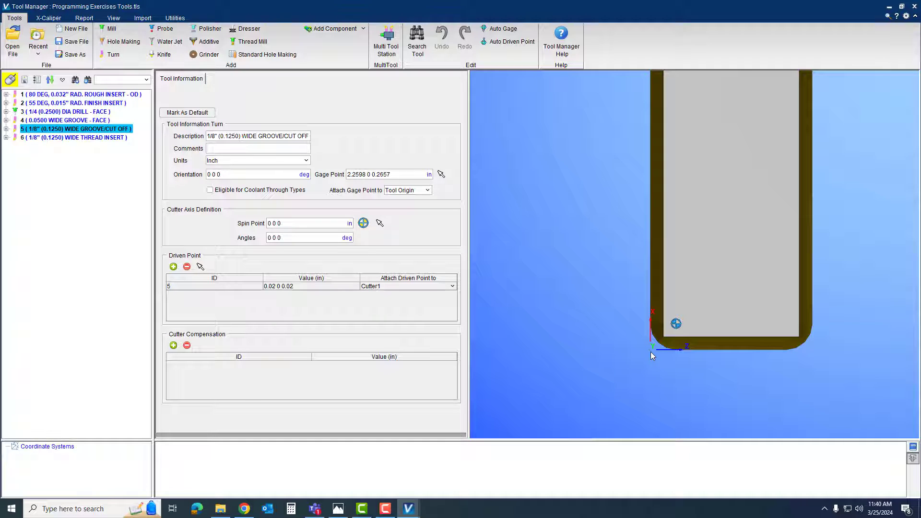
# Move Cutter1's driven point to 0 0 0 and save the tool library on closing
pyautogui.click(6, 129)
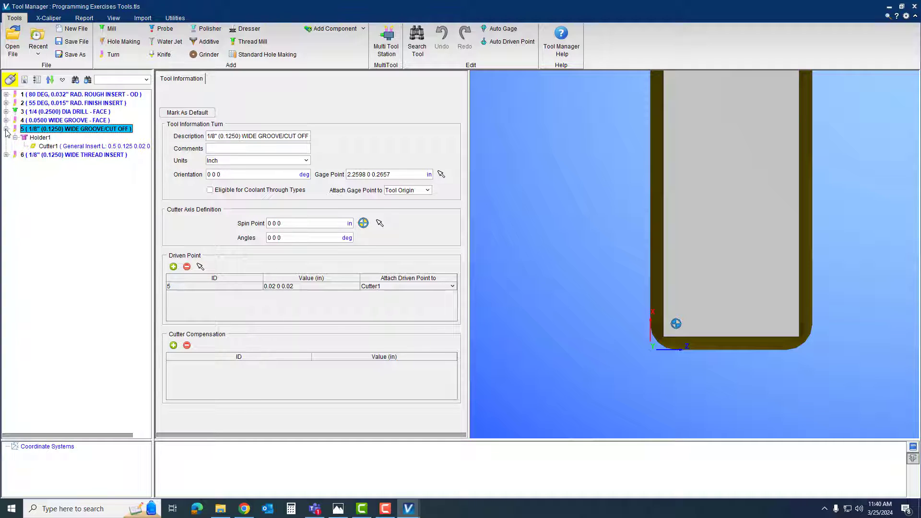
pyautogui.click(60, 146)
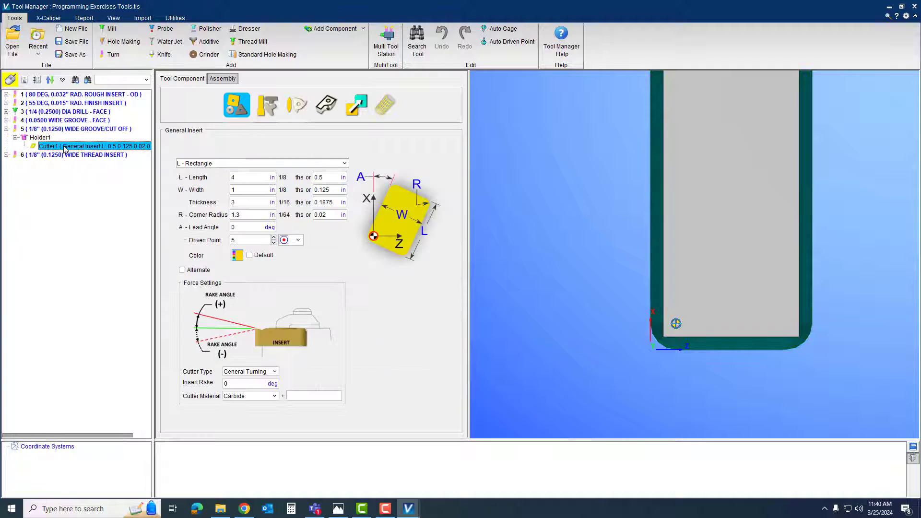
pyautogui.click(298, 240)
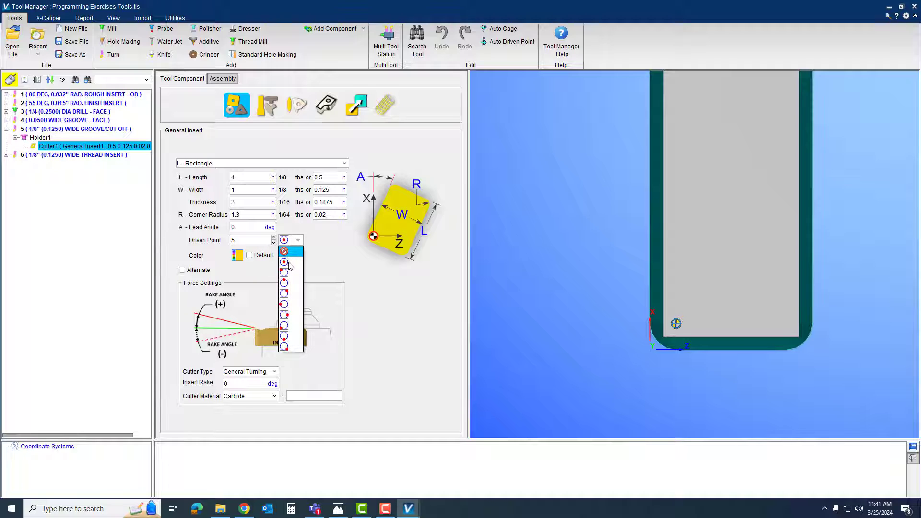
pyautogui.click(285, 325)
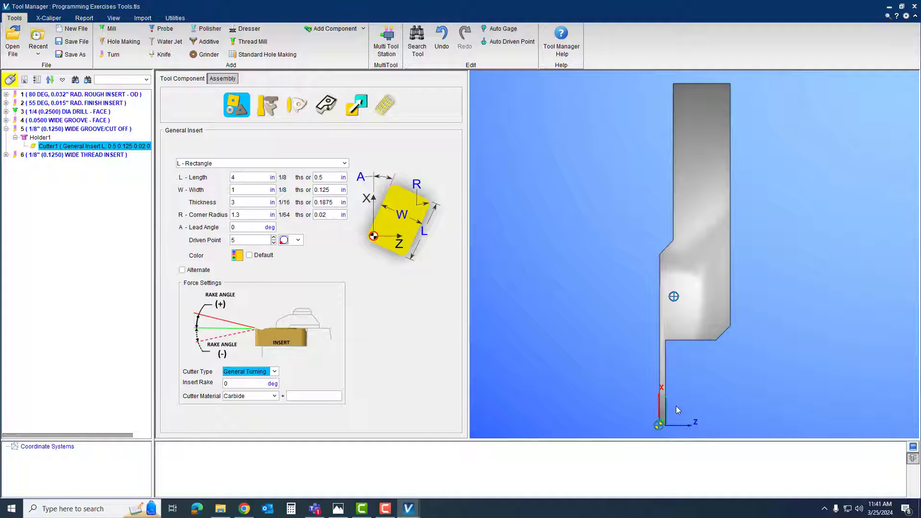
pyautogui.moveTo(660, 425); pyautogui.dragTo(686, 337, button='middle')
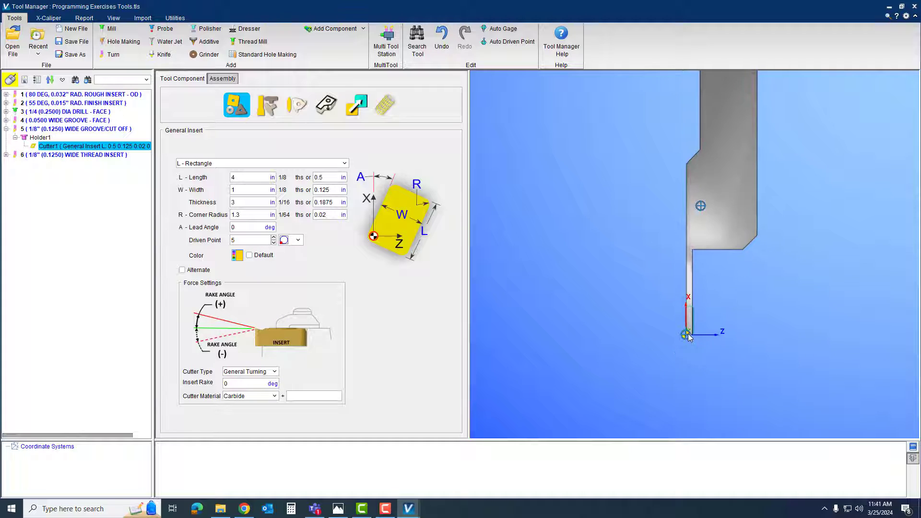
pyautogui.scroll(4, 686, 337)
pyautogui.scroll(5, 685, 338)
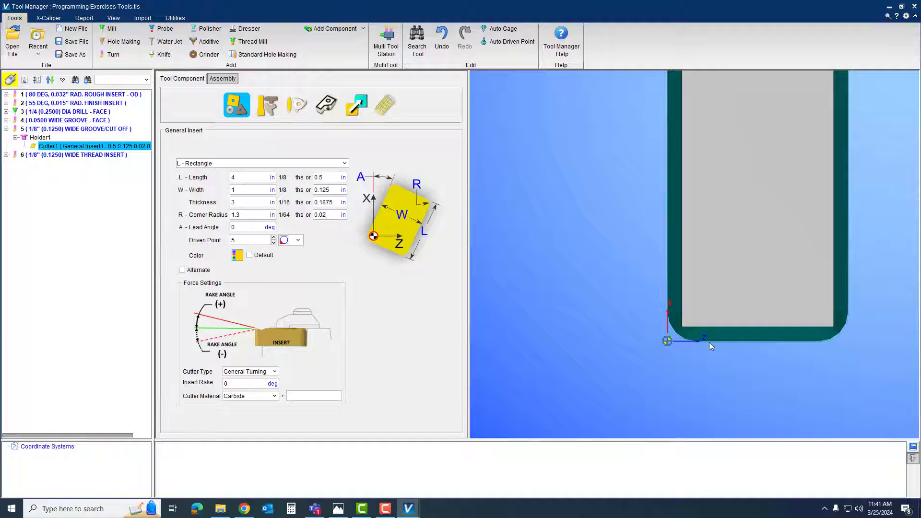
pyautogui.click(6, 129)
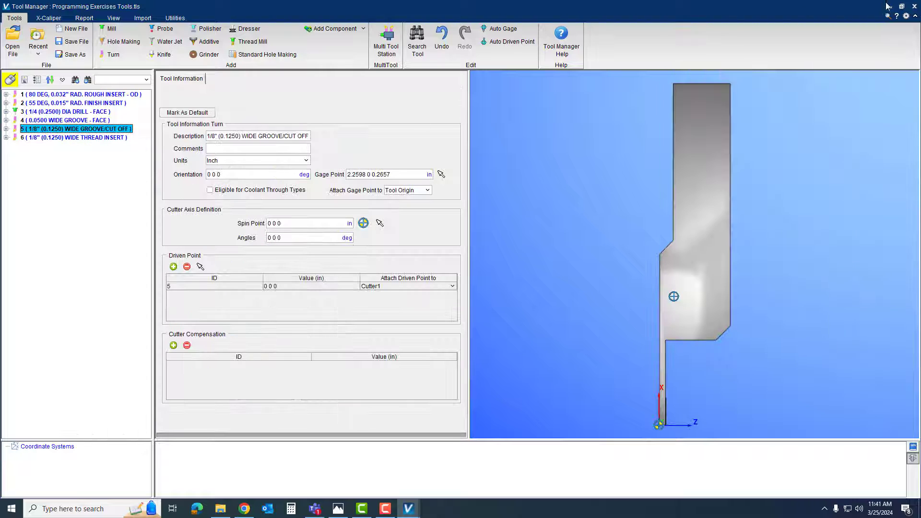
pyautogui.click(913, 7)
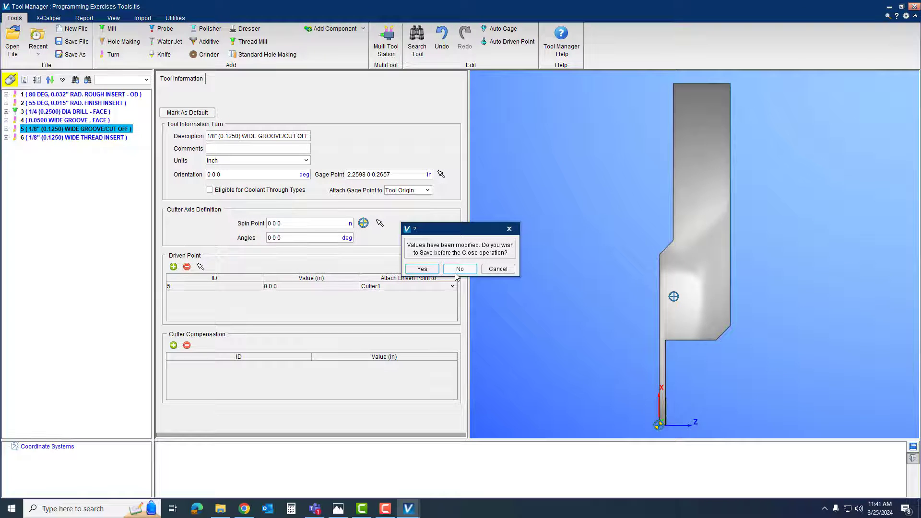
pyautogui.click(422, 269)
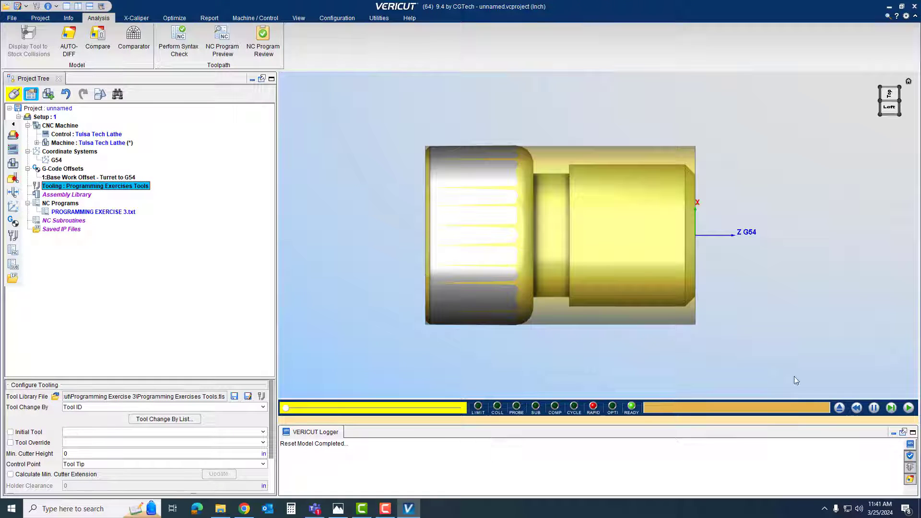
# Play the Exercise 3 program to the end with the edited groove tool
pyautogui.click(908, 408)
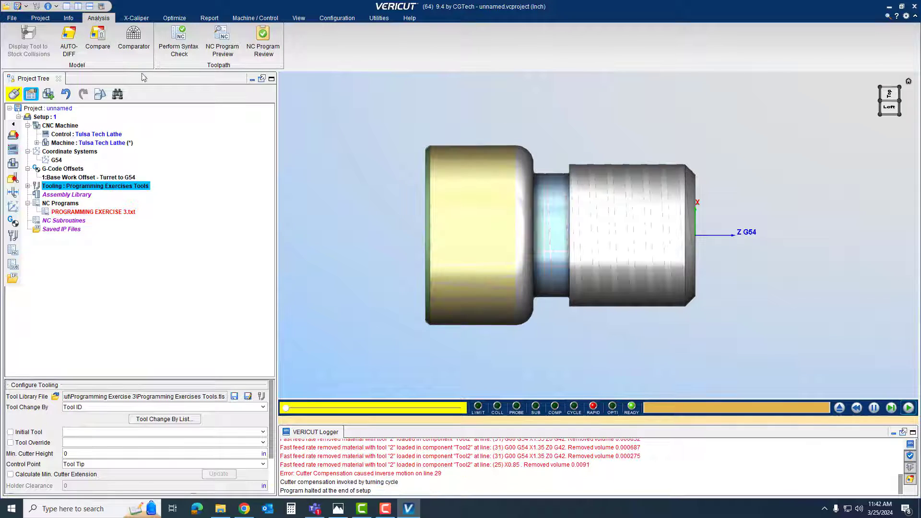
# Compare the part to the design, zooming to inspect its 2 gouges and 7 excesses
pyautogui.click(95, 39)
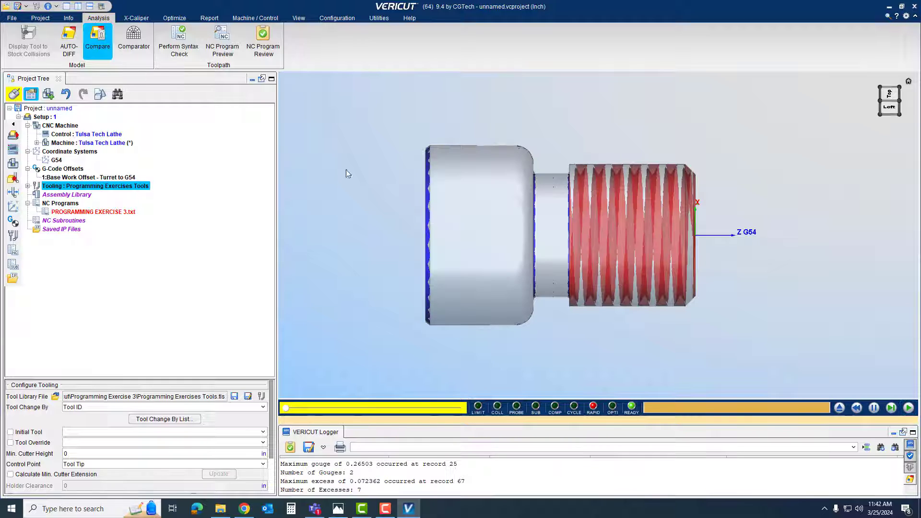
pyautogui.scroll(3, 594, 192)
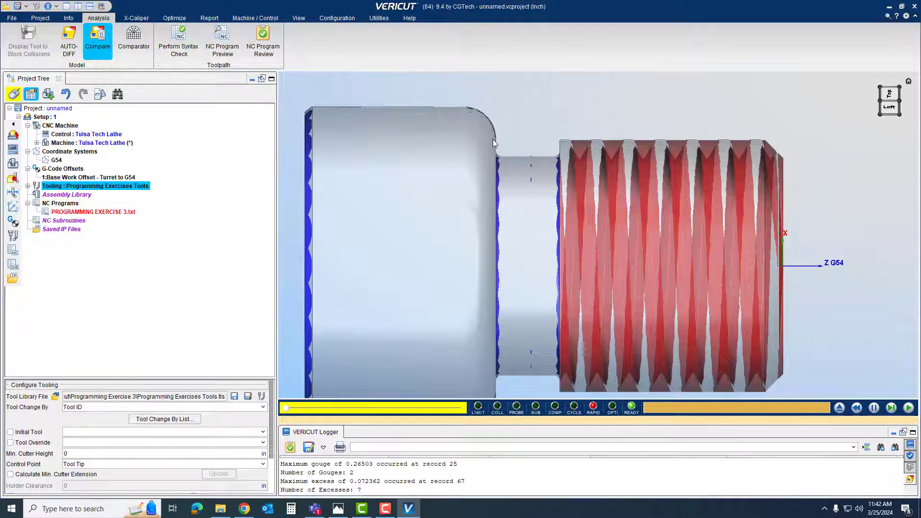
pyautogui.scroll(5, 557, 153)
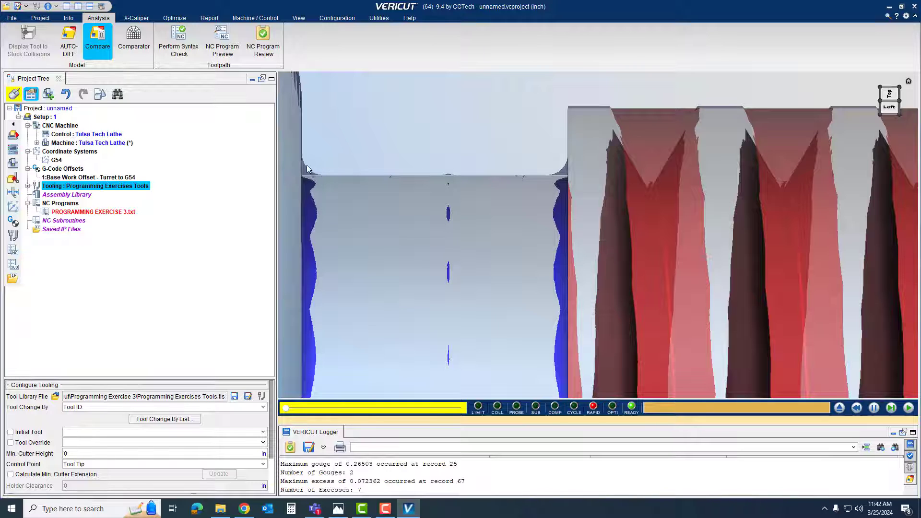
pyautogui.scroll(-5, 429, 258)
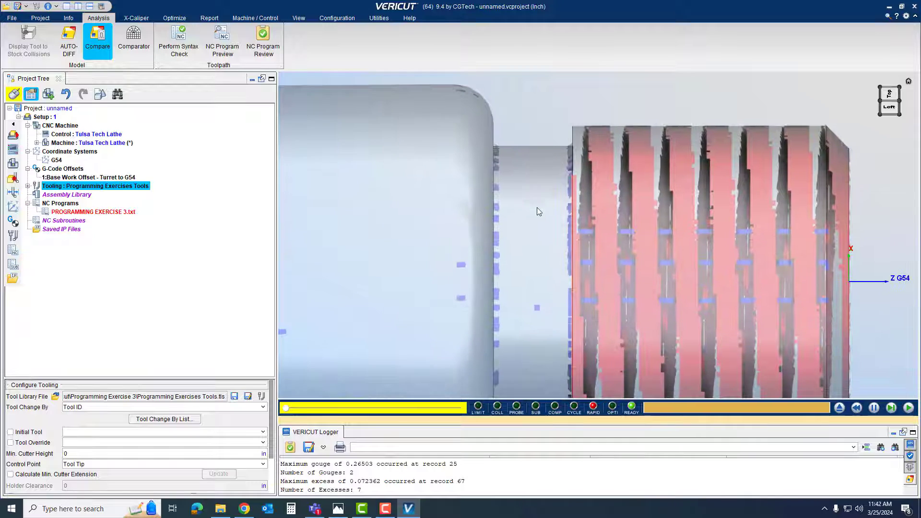
pyautogui.doubleClick(95, 186)
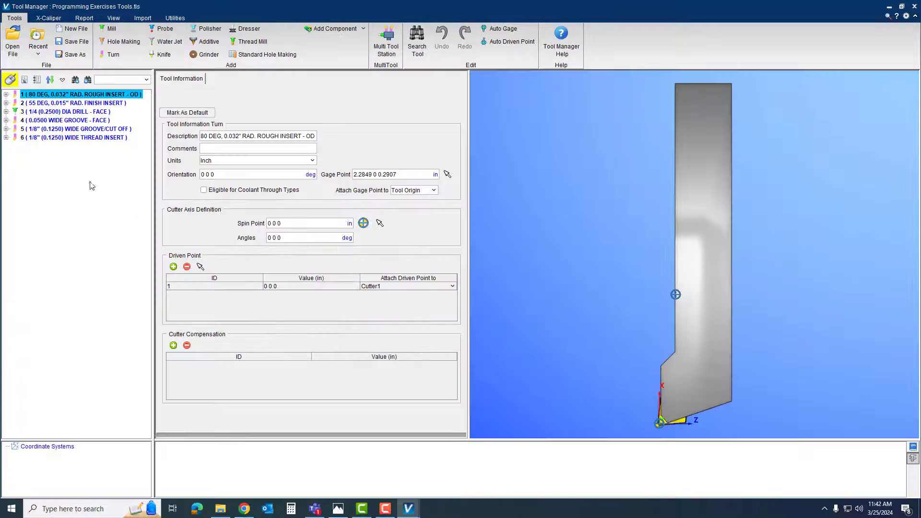
# Select Cutter1 of the 1/8" groove tool and zoom in on its insert tip
pyautogui.click(63, 129)
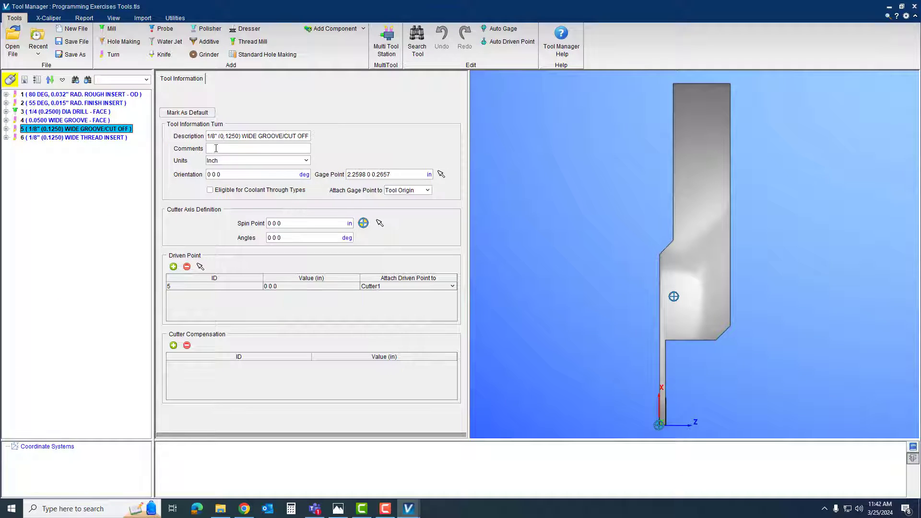
pyautogui.click(6, 128)
pyautogui.click(64, 146)
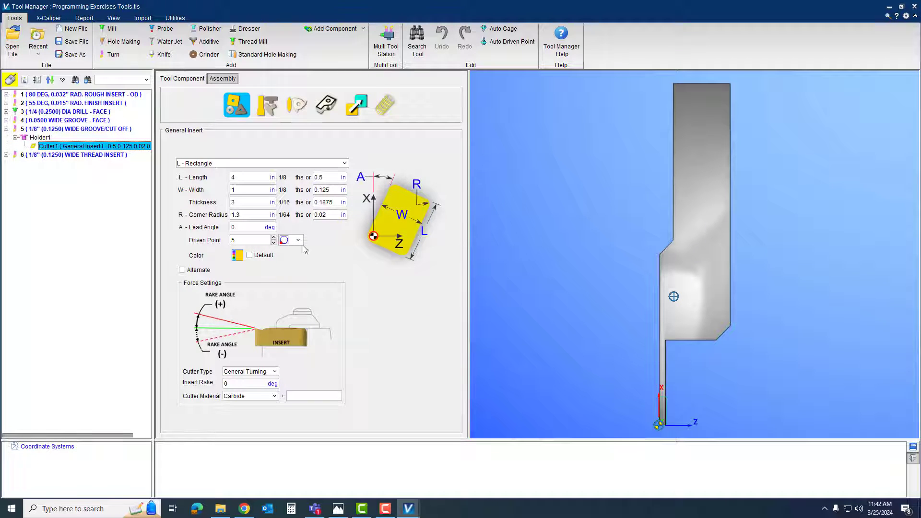
pyautogui.doubleClick(328, 217)
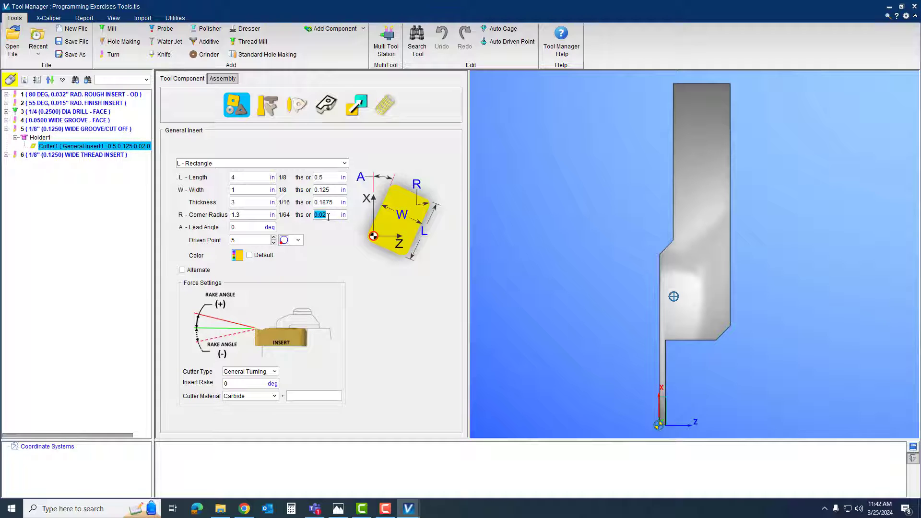
pyautogui.moveTo(662, 427); pyautogui.dragTo(690, 344, button='middle')
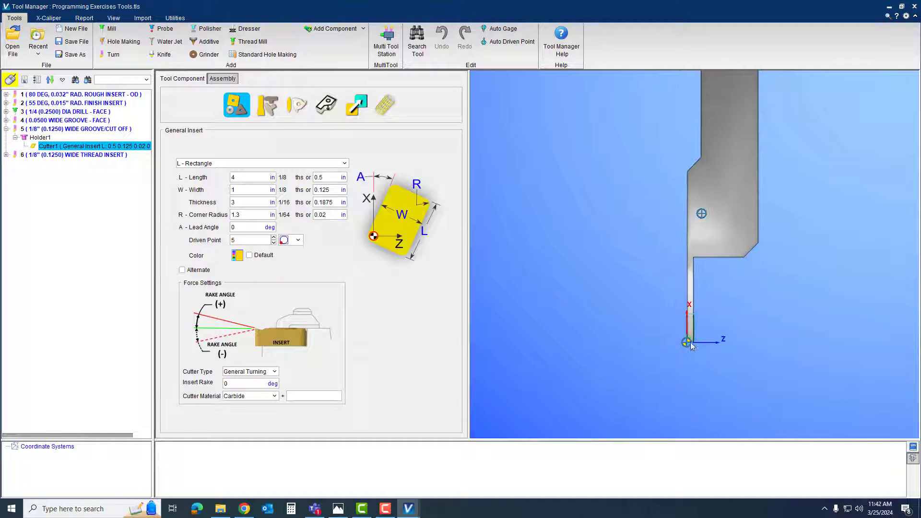
pyautogui.scroll(2, 689, 344)
pyautogui.scroll(4, 685, 342)
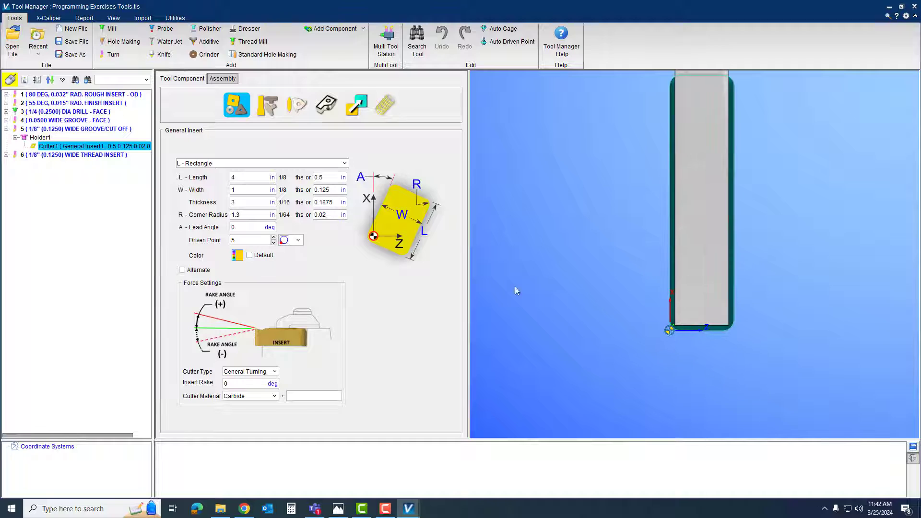
# Change the insert's corner radius to 0.001, then close the tool library without saving
pyautogui.doubleClick(335, 217)
pyautogui.write('.001')
pyautogui.press('Tab')
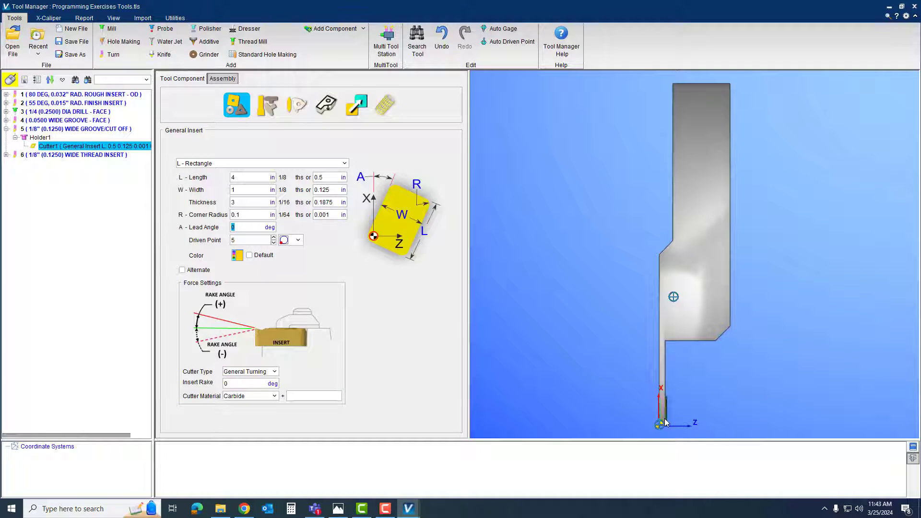
pyautogui.moveTo(665, 418); pyautogui.dragTo(689, 330, button='middle')
pyautogui.scroll(4, 689, 329)
pyautogui.scroll(10, 689, 329)
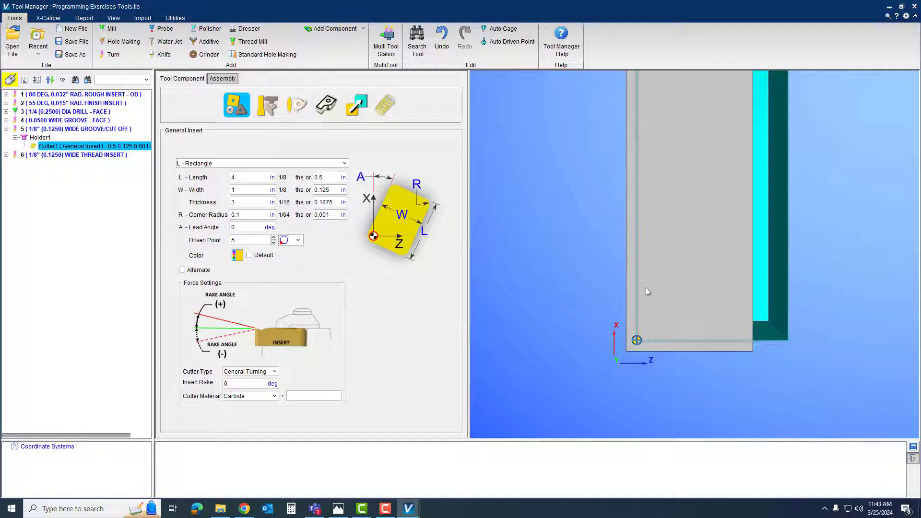
pyautogui.click(914, 7)
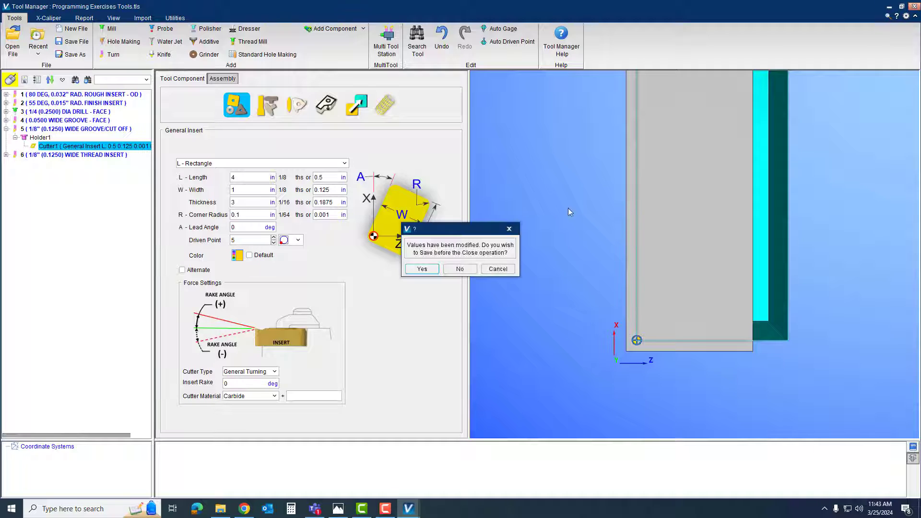
pyautogui.click(454, 271)
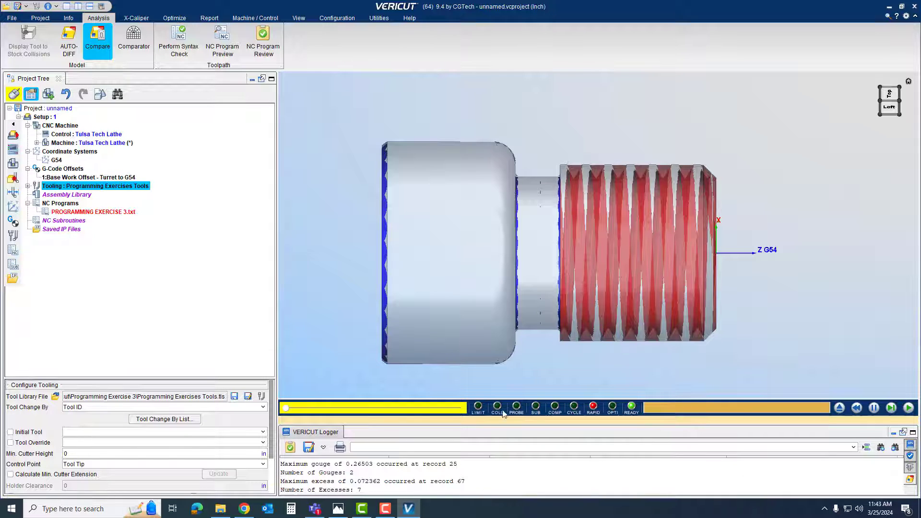
# Enlarge the Logger to view the deviation table, then reset the model to raw stock
pyautogui.moveTo(511, 401); pyautogui.dragTo(520, 355)
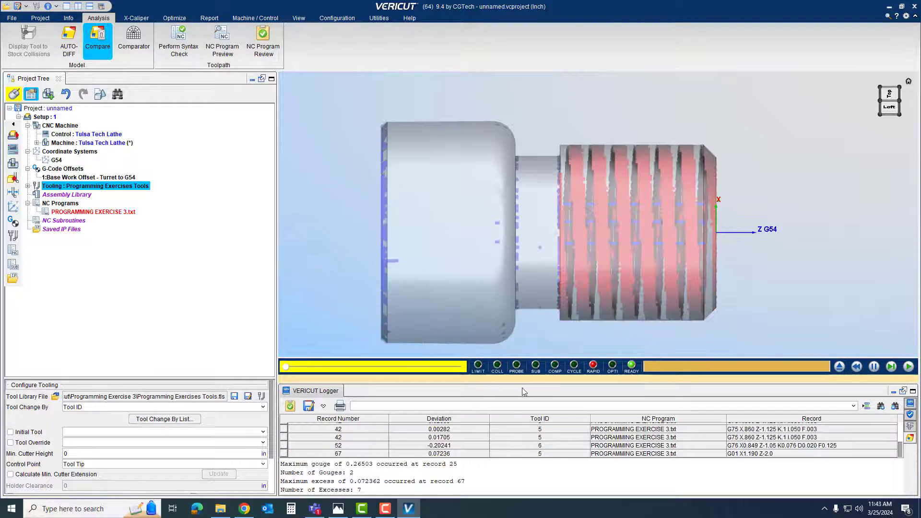
pyautogui.scroll(3, 536, 456)
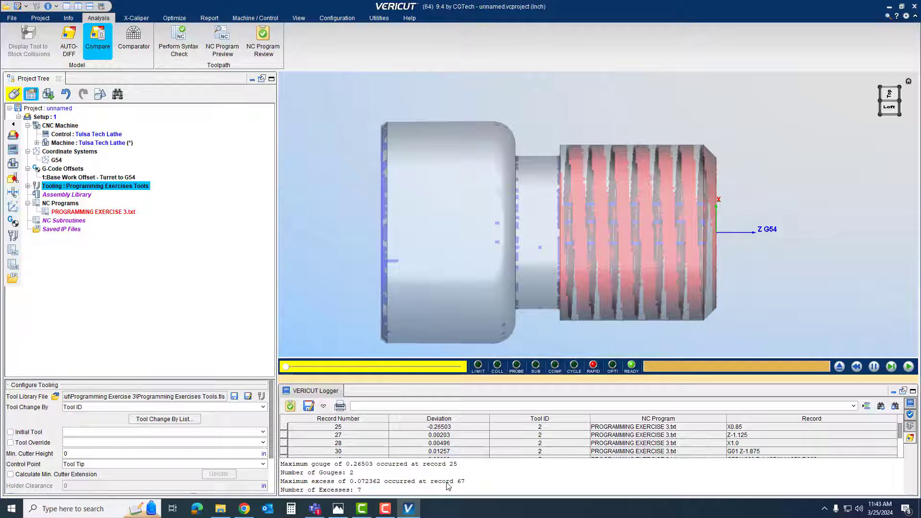
pyautogui.click(839, 366)
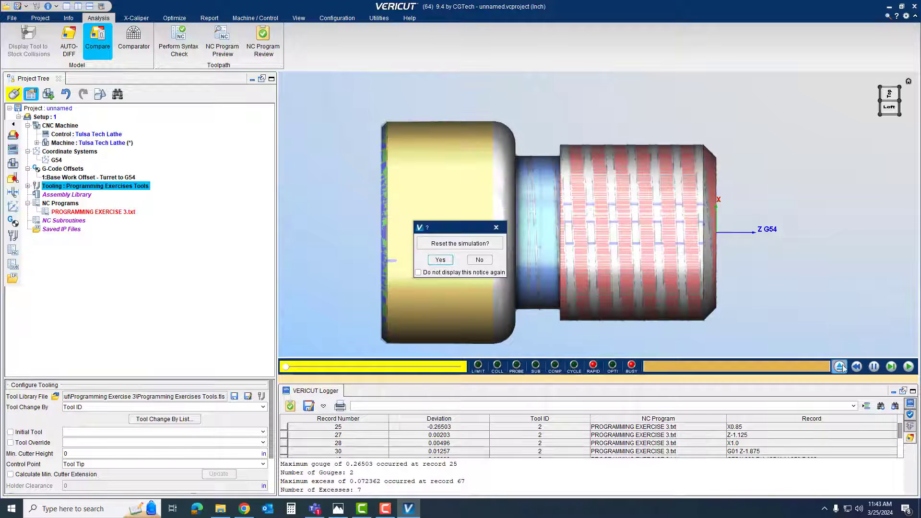
pyautogui.click(440, 259)
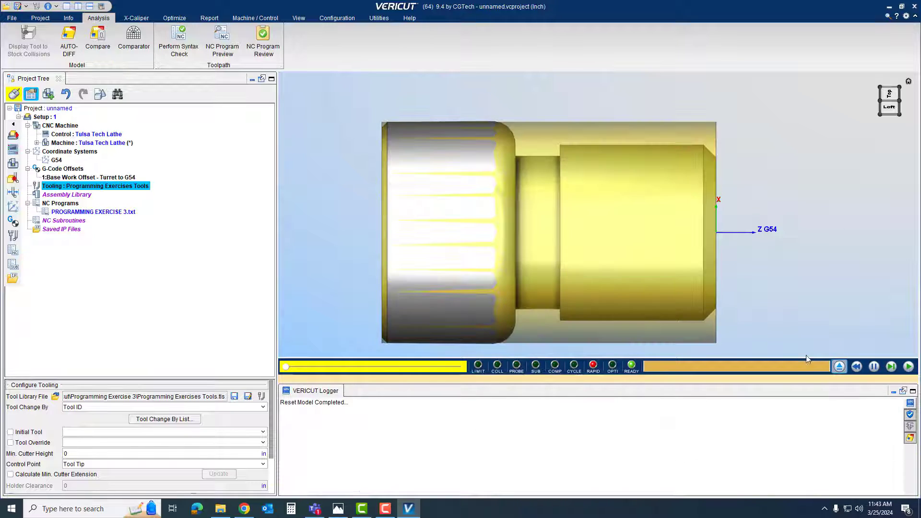
# Play Exercise 3 to the end, read the line 29 error, and open PROGRAMMING EXERCISE 3.txt
pyautogui.click(908, 367)
pyautogui.moveTo(286, 372)
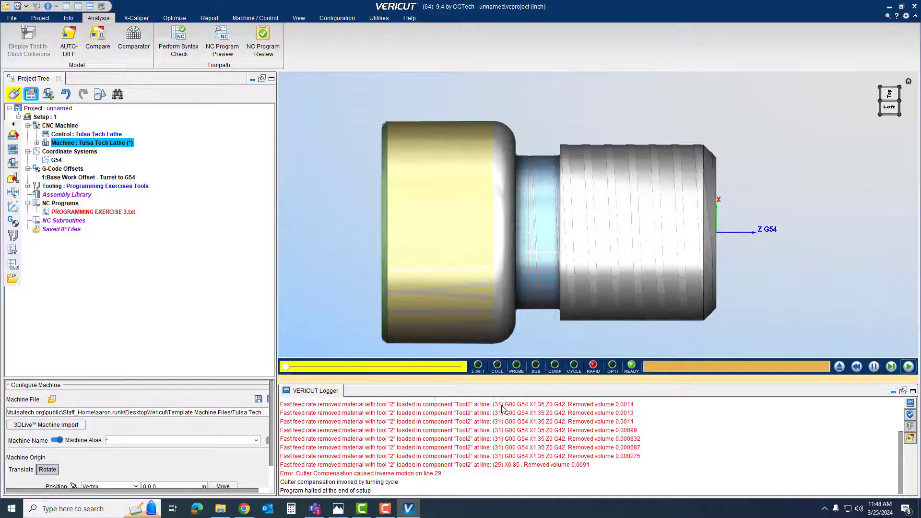
pyautogui.scroll(1, 517, 450)
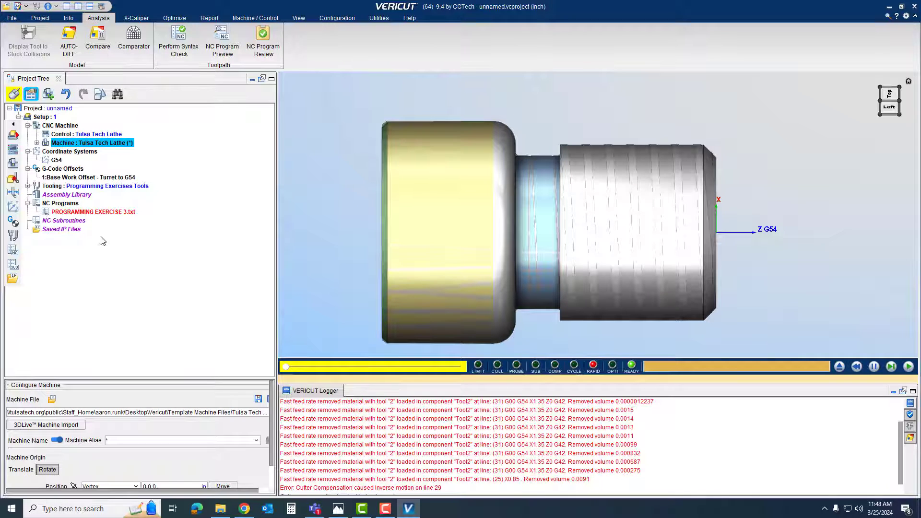
pyautogui.click(101, 212)
# Open PROGRAMMING EXERCISE 3.txt and put the cursor before X on the Tool 1 N20 X1.35 line
pyautogui.doubleClick(102, 213)
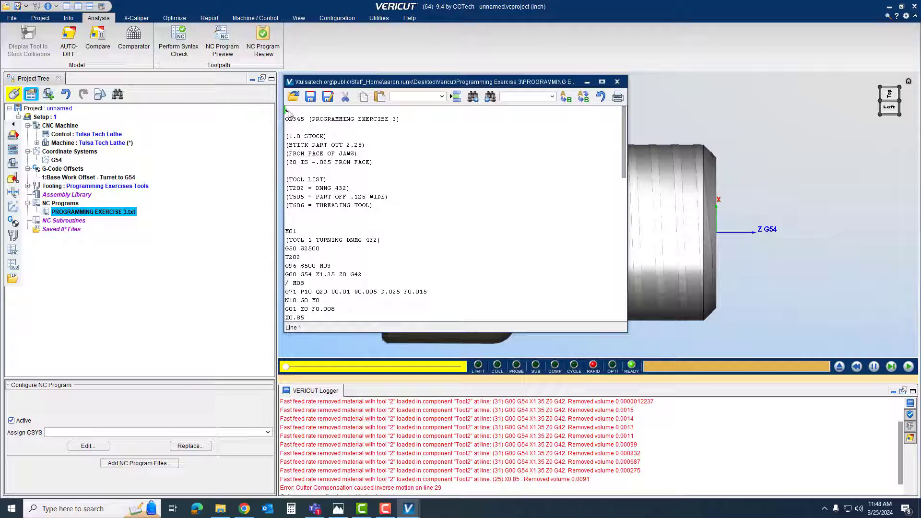
pyautogui.scroll(-5, 328, 221)
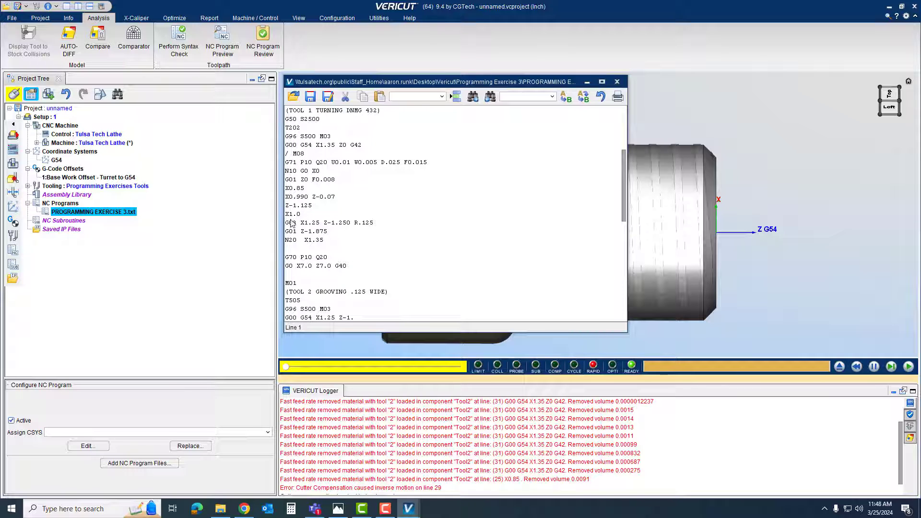
pyautogui.click(317, 206)
pyautogui.press('Down')
pyautogui.press('Down')
pyautogui.press('Left')
pyautogui.press('Left')
pyautogui.press('Left')
pyautogui.click(220, 509)
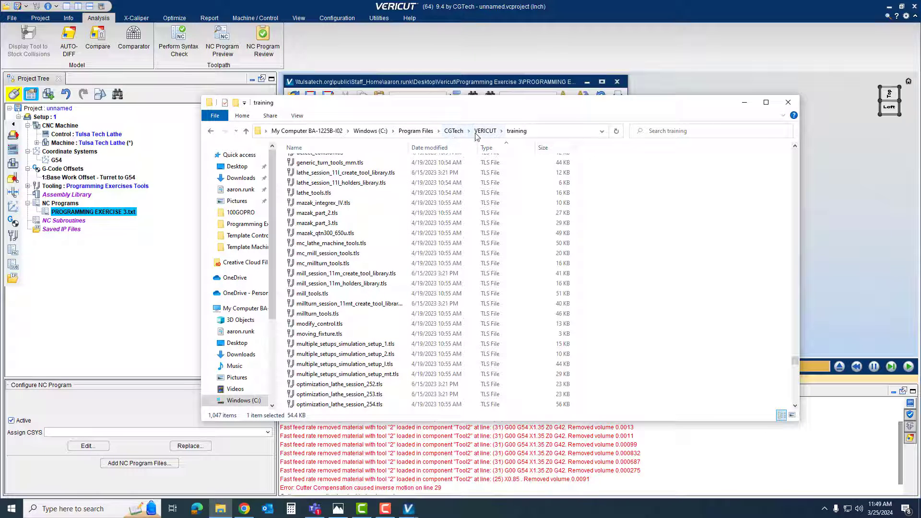
pyautogui.click(781, 106)
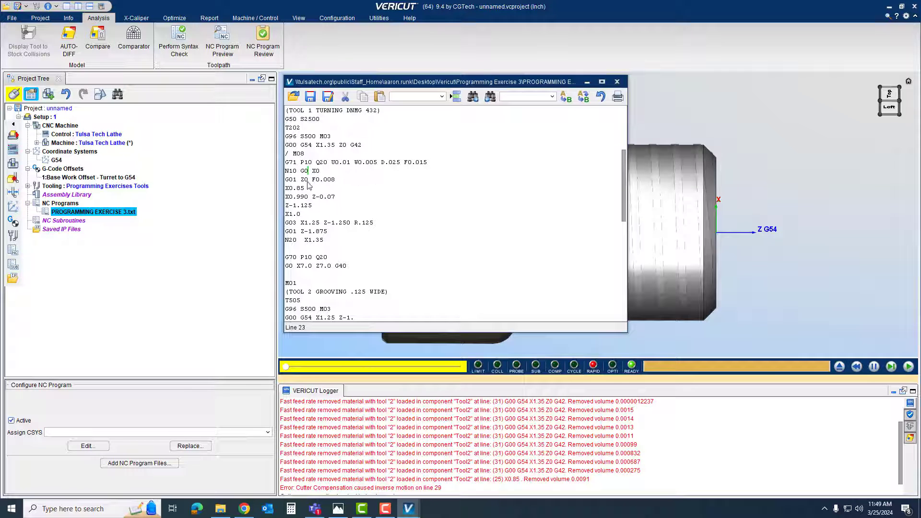
# Change N10 G0 X0 to N10 G01 X0 F.008, then save and close the program
pyautogui.moveTo(289, 180); pyautogui.dragTo(332, 180)
pyautogui.click(342, 181)
pyautogui.click(309, 171)
pyautogui.write('1')
pyautogui.press('End')
pyautogui.write('F.008')
pyautogui.click(310, 97)
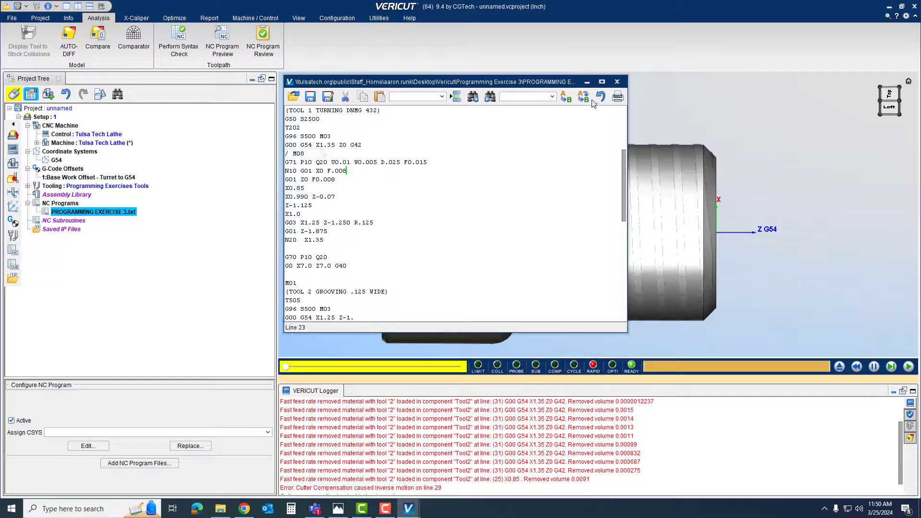
pyautogui.click(616, 82)
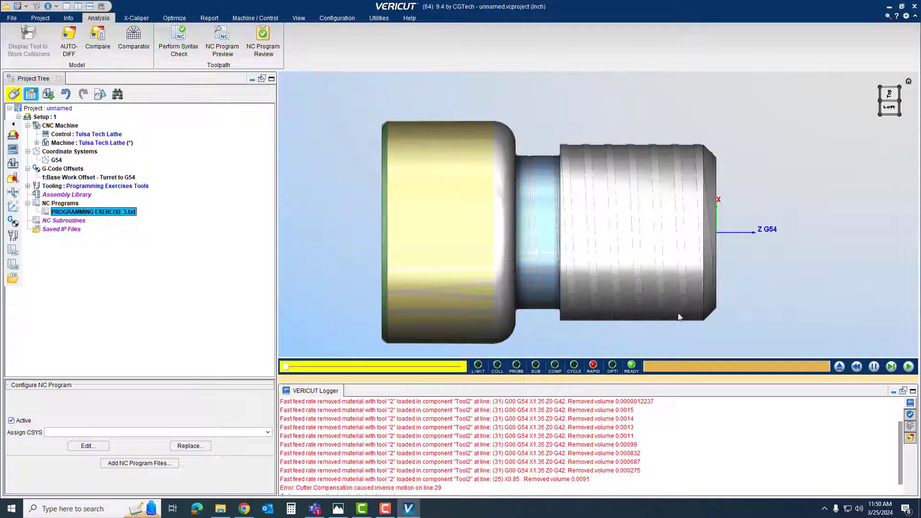
# Reset the simulation and play the corrected Exercise 3 program through to the end
pyautogui.click(838, 367)
pyautogui.click(450, 262)
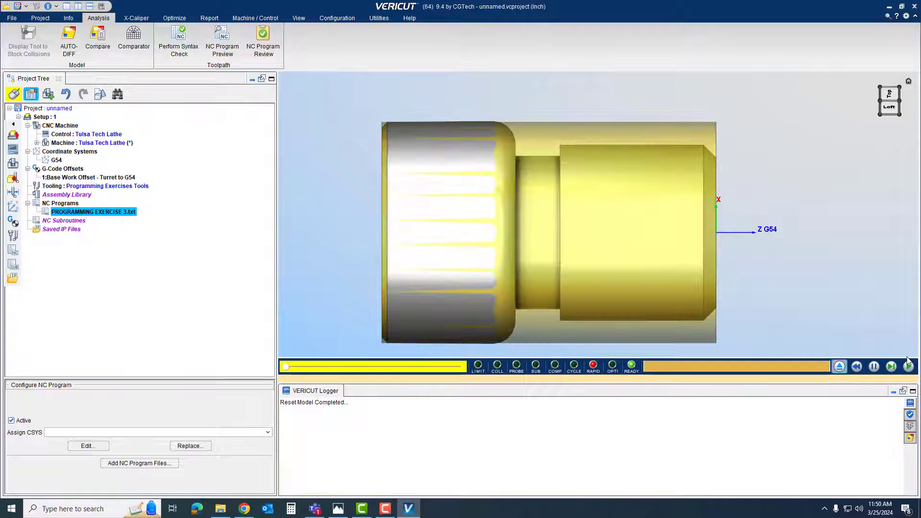
pyautogui.click(908, 367)
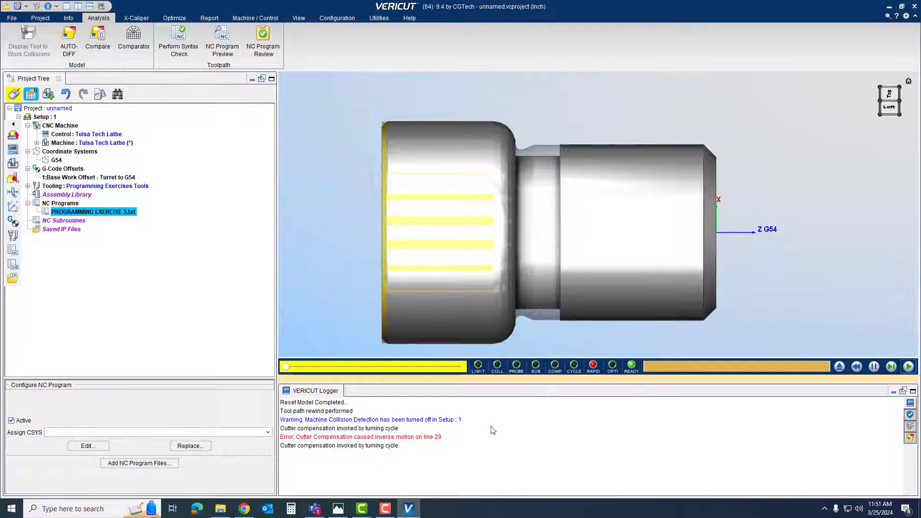
pyautogui.click(908, 367)
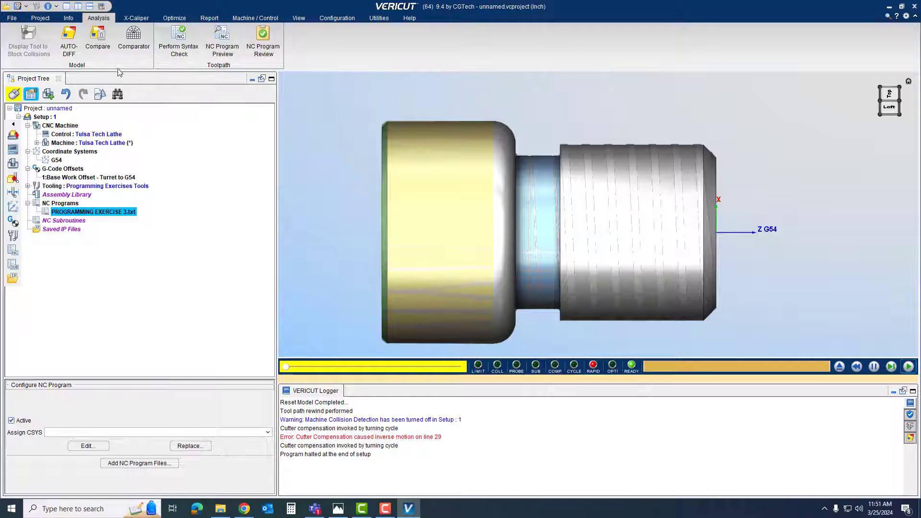
# Run an AUTO-DIFF comparison and orbit the part to inspect the 2 gouges and 7 excesses
pyautogui.click(99, 44)
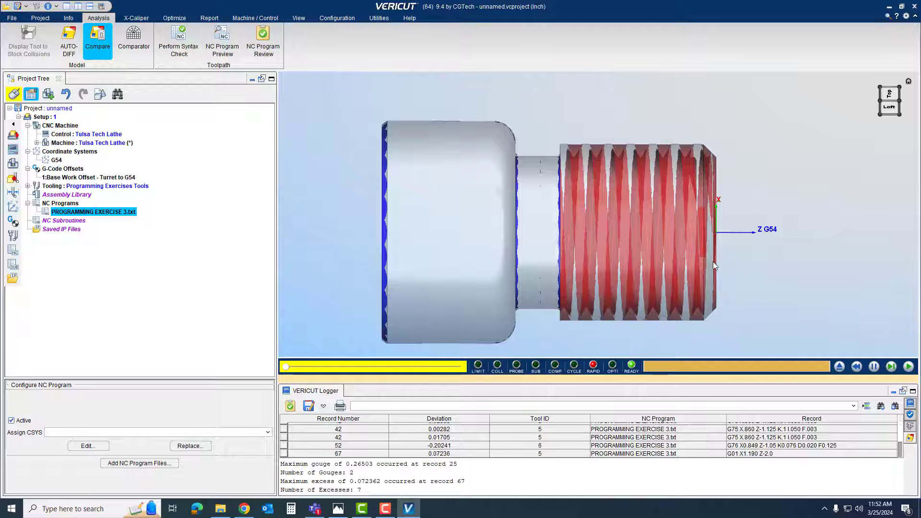
pyautogui.moveTo(713, 261); pyautogui.dragTo(647, 311, button='middle')
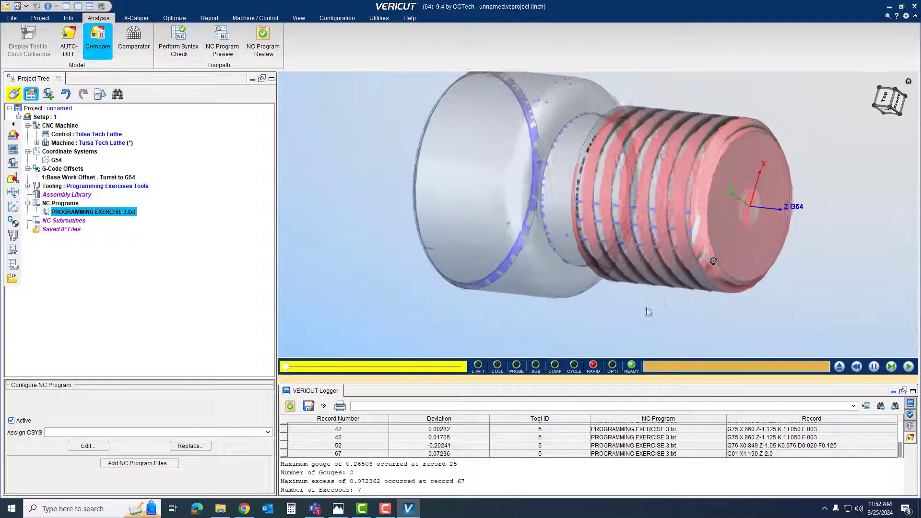
pyautogui.scroll(-4, 680, 225)
pyautogui.scroll(2, 722, 171)
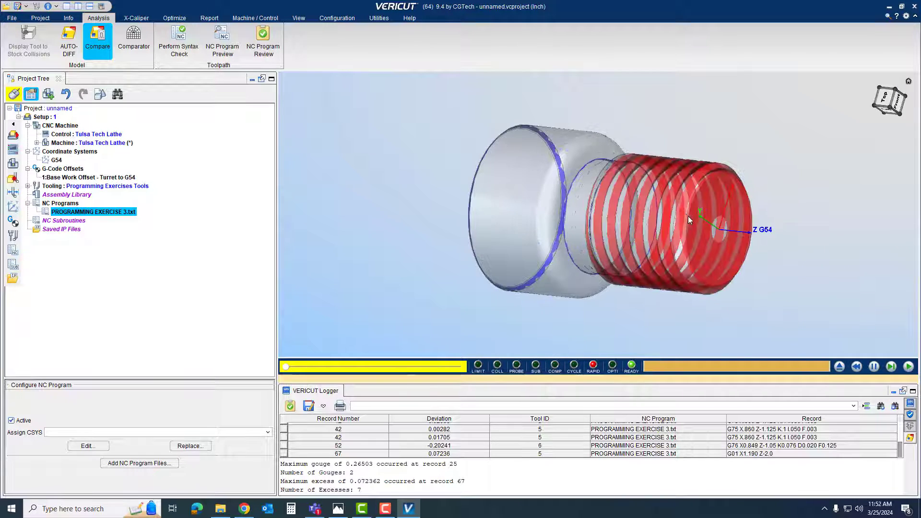
pyautogui.moveTo(688, 216); pyautogui.dragTo(623, 252, button='middle')
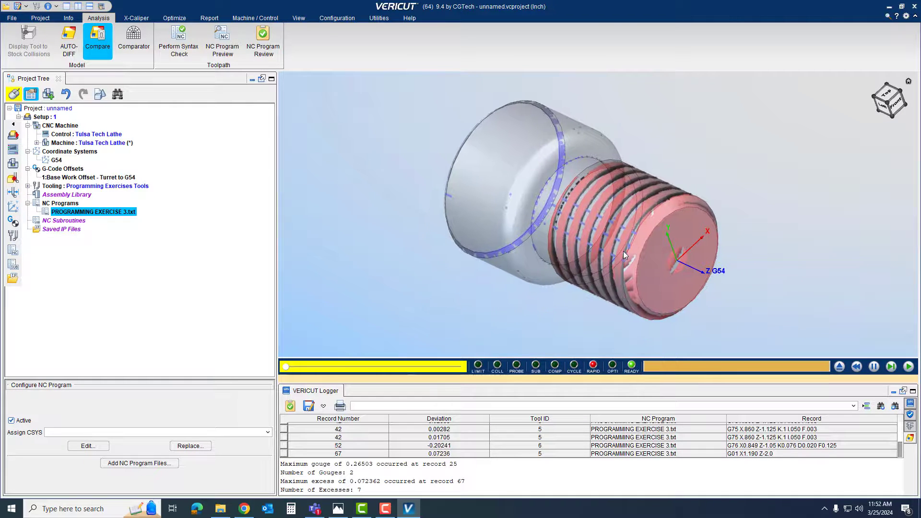
pyautogui.click(11, 18)
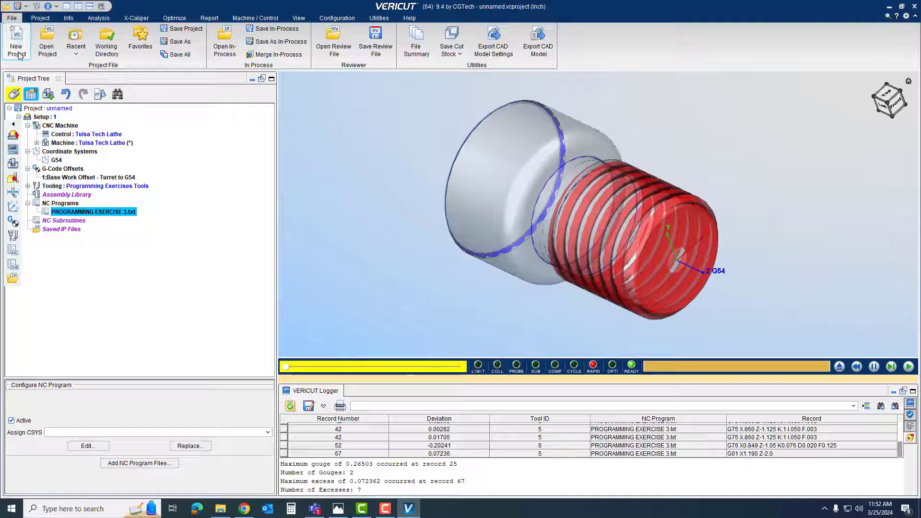
pyautogui.click(170, 42)
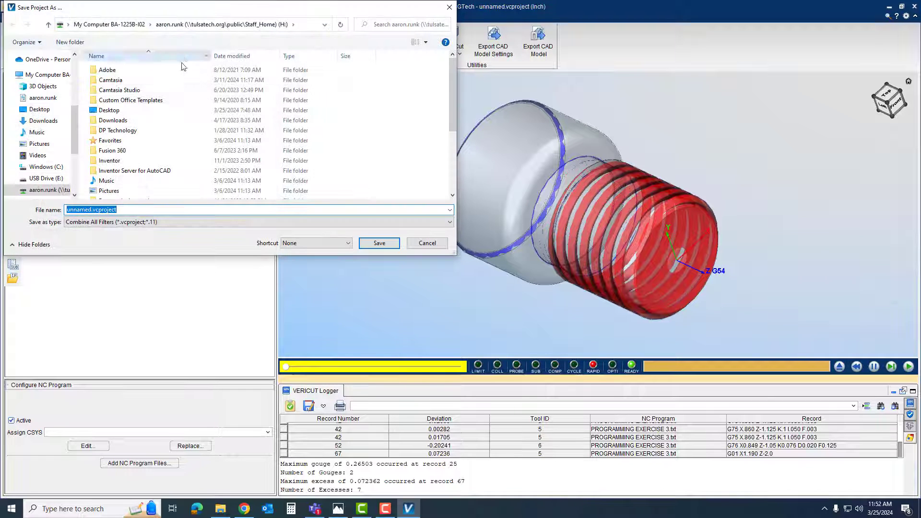
pyautogui.press('BackSpace')
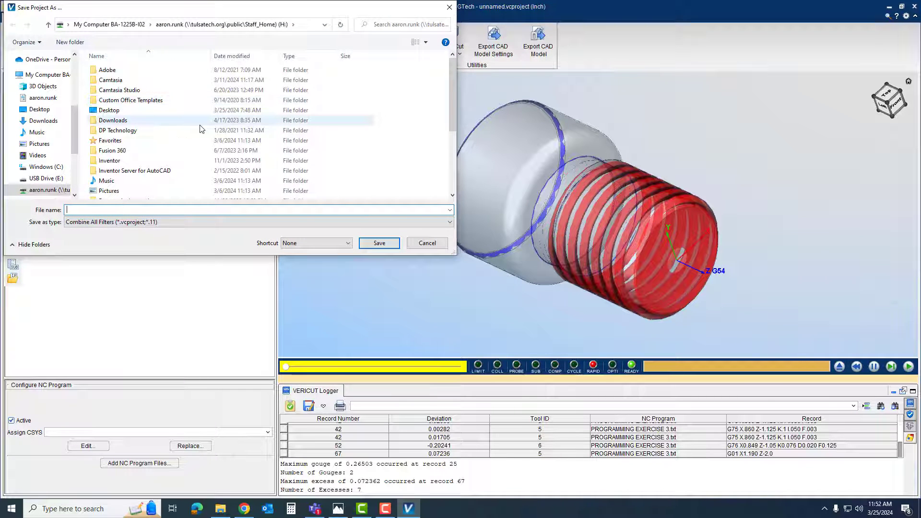
pyautogui.write('Programming Exercise')
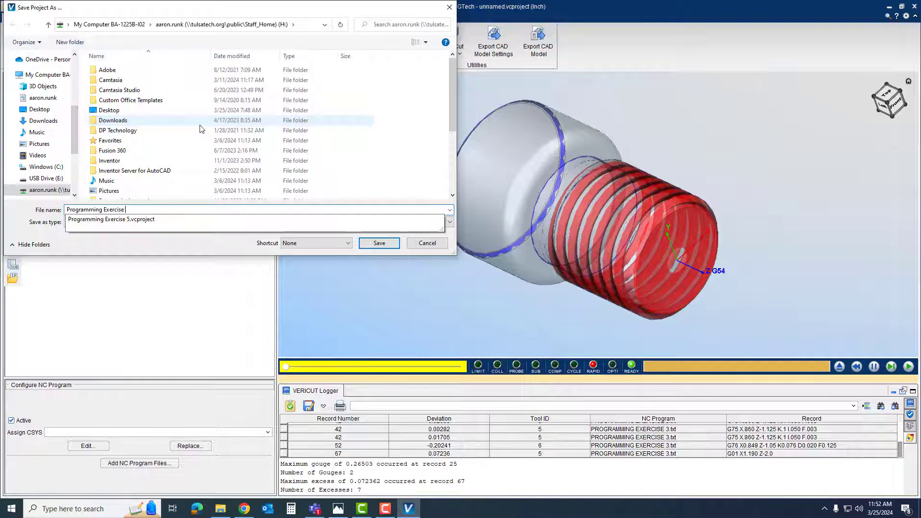
pyautogui.write(' sample')
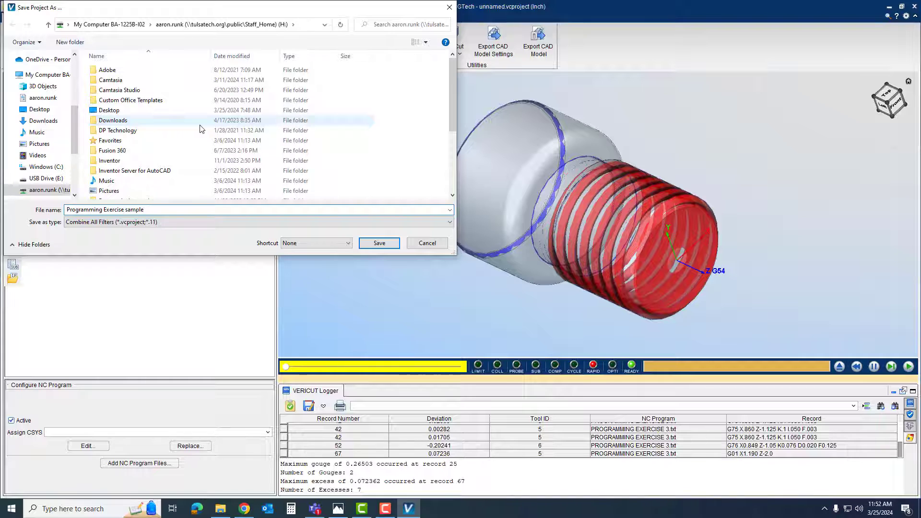
pyautogui.click(42, 110)
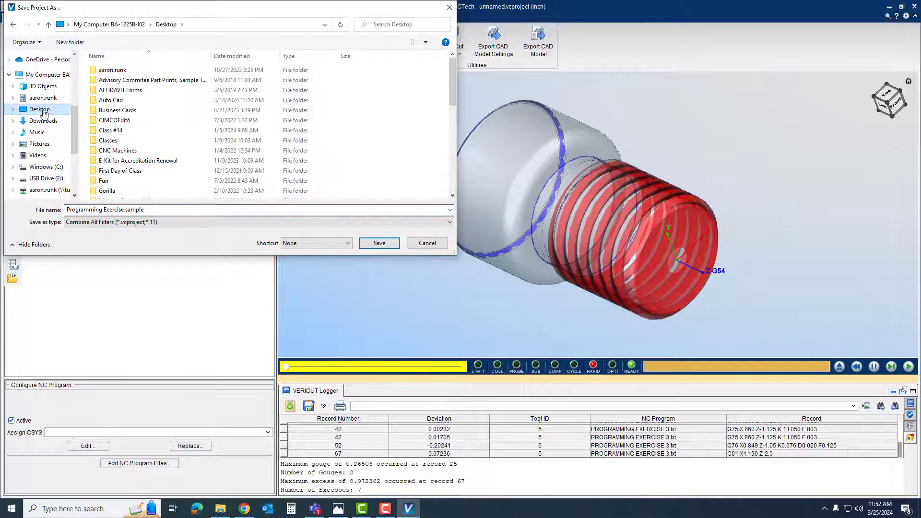
pyautogui.click(419, 243)
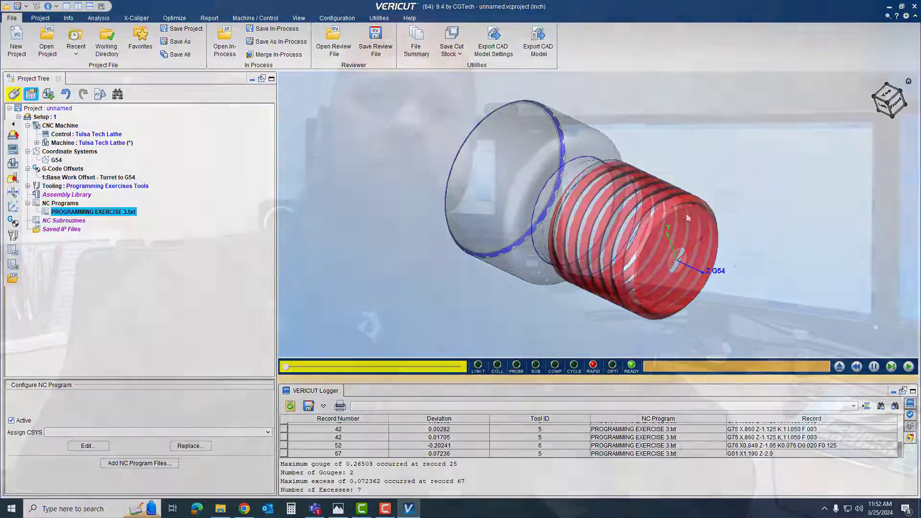